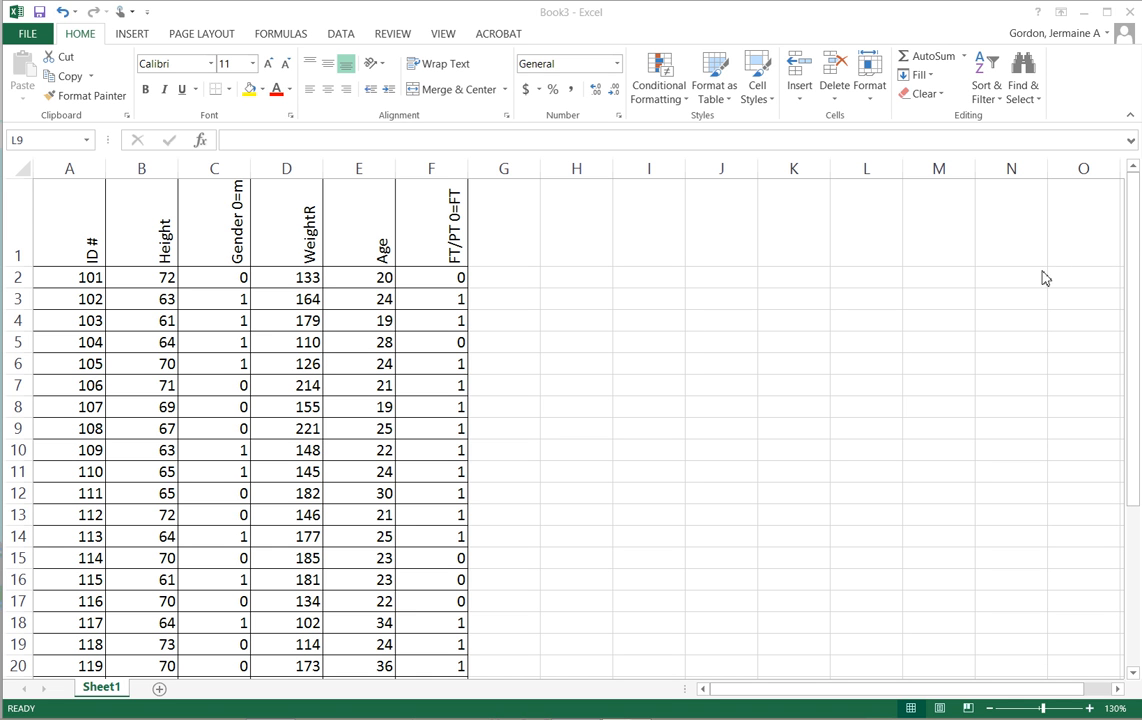
# Step: Rename the header in cell D1 to Weight
pyautogui.click(1133, 277)
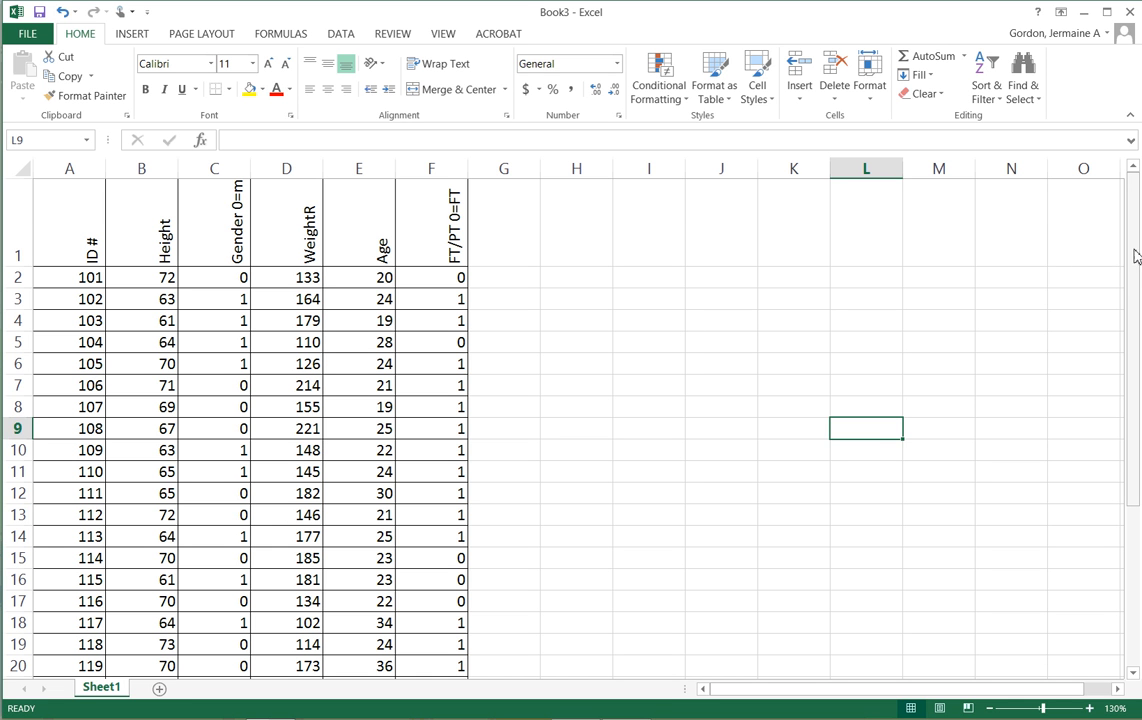
pyautogui.moveTo(1134, 257); pyautogui.dragTo(1134, 412)
pyautogui.moveTo(1134, 330); pyautogui.dragTo(1117, 232)
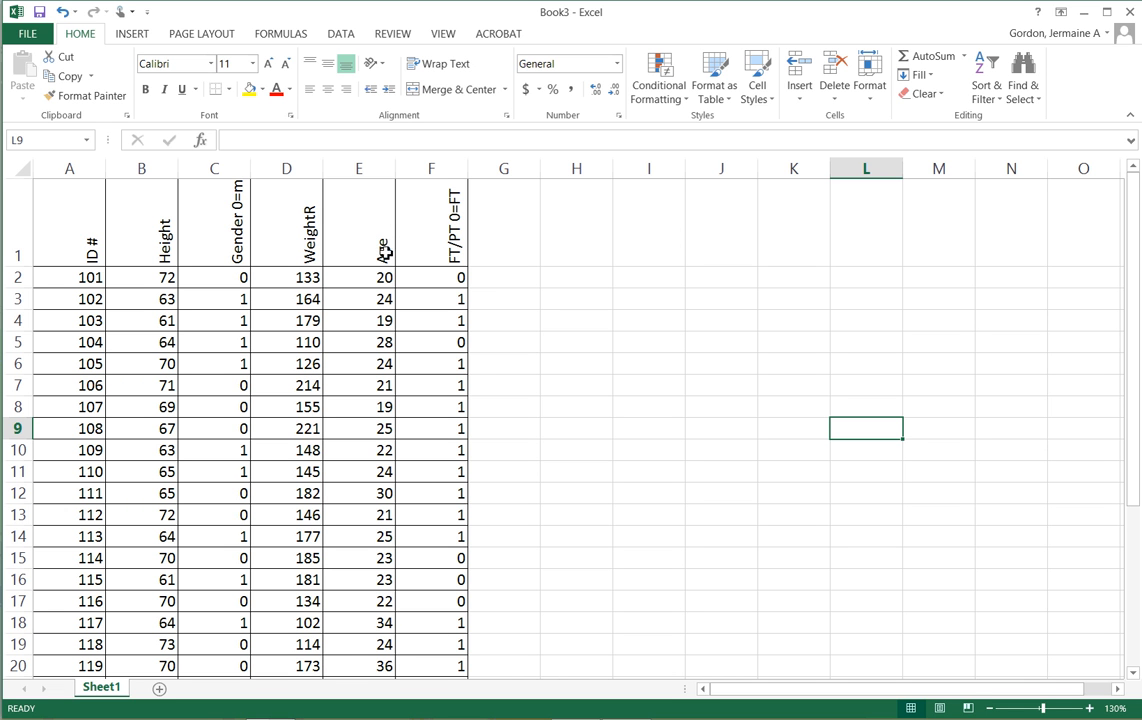
pyautogui.click(282, 206)
pyautogui.click(288, 142)
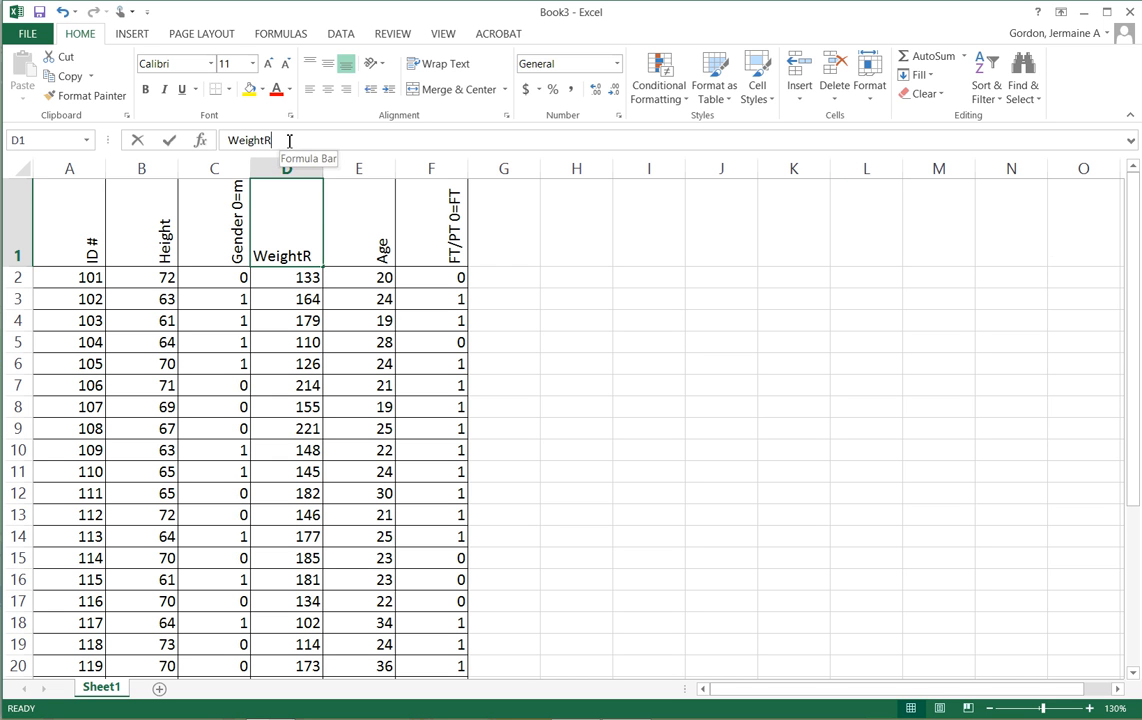
pyautogui.press('BackSpace')
pyautogui.click(275, 340)
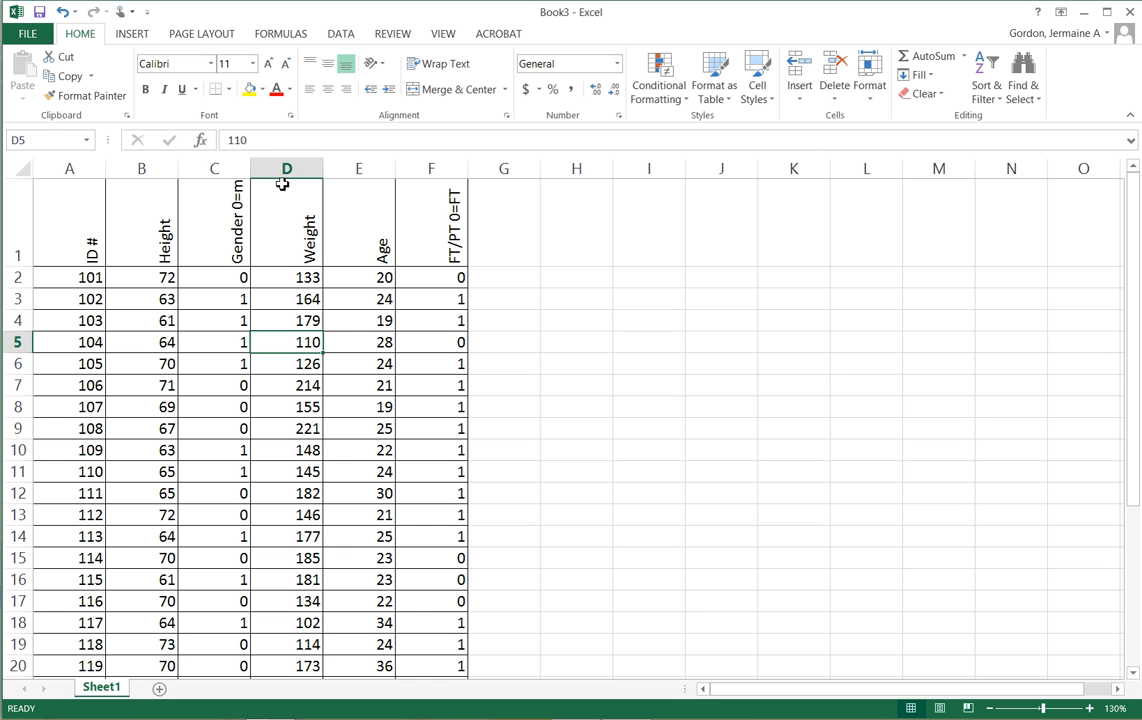
# Step: Copy the Weight column with its header, cells D1 through D34
pyautogui.moveTo(283, 184); pyautogui.dragTo(288, 375)
pyautogui.click(285, 199)
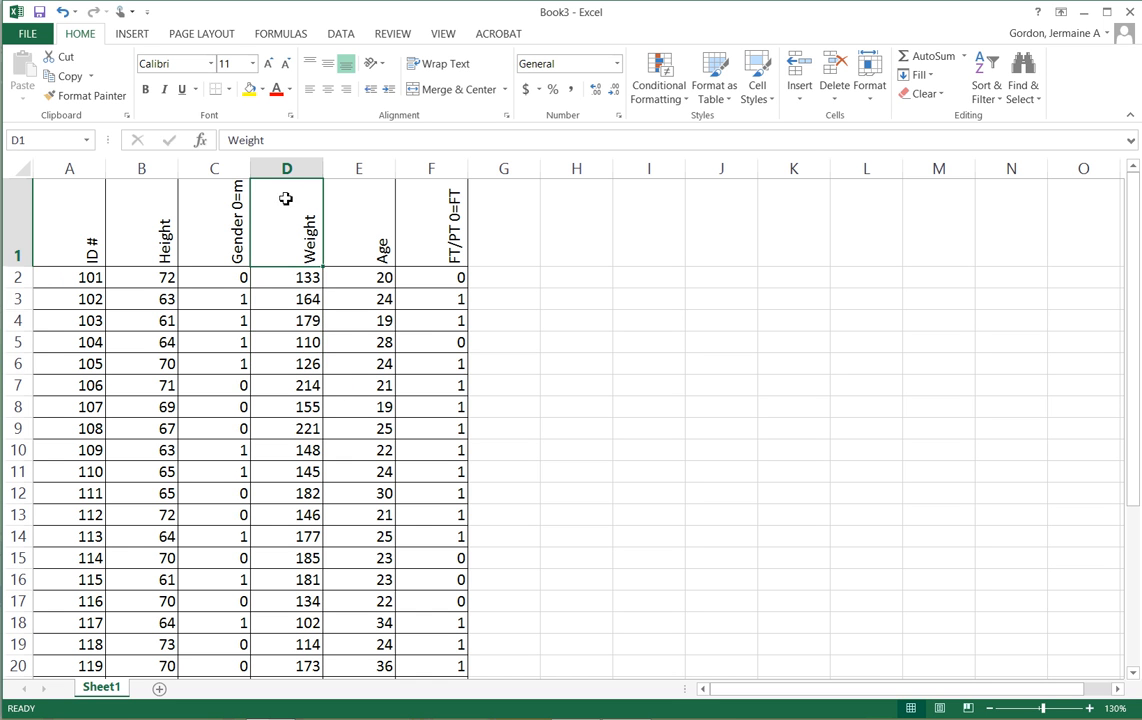
pyautogui.moveTo(285, 199); pyautogui.dragTo(301, 645)
pyautogui.rightClick(293, 345)
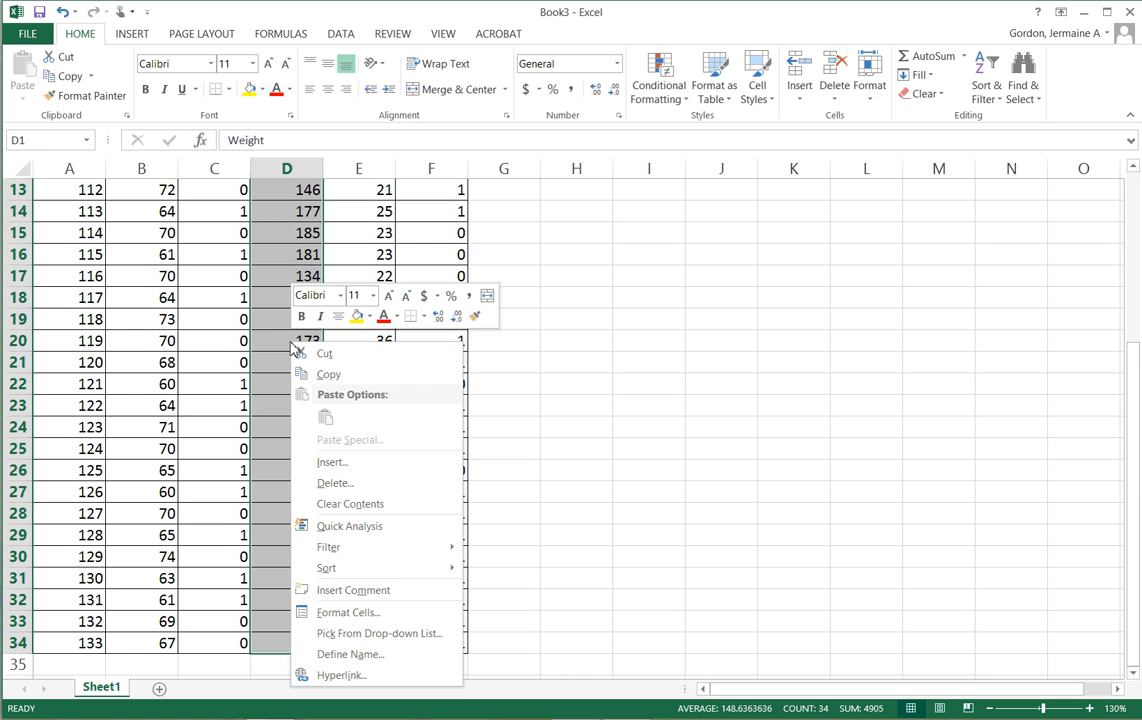
pyautogui.click(328, 375)
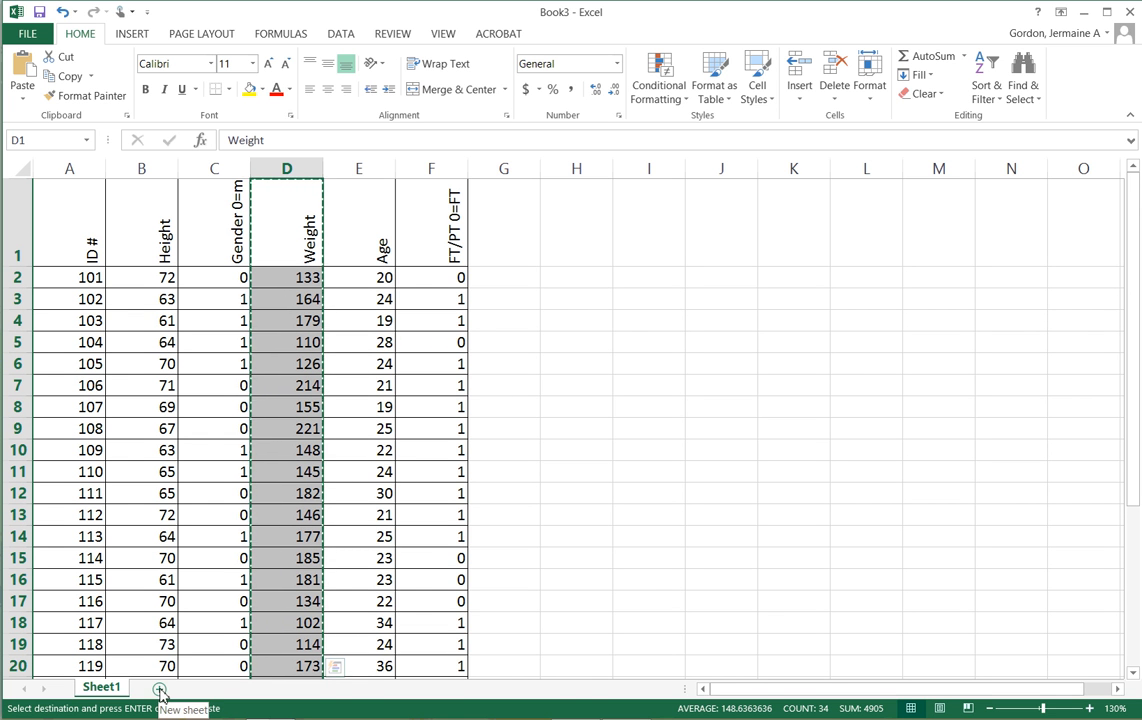
# Step: Add a new worksheet and paste the copied weight data starting at cell A1
pyautogui.click(159, 689)
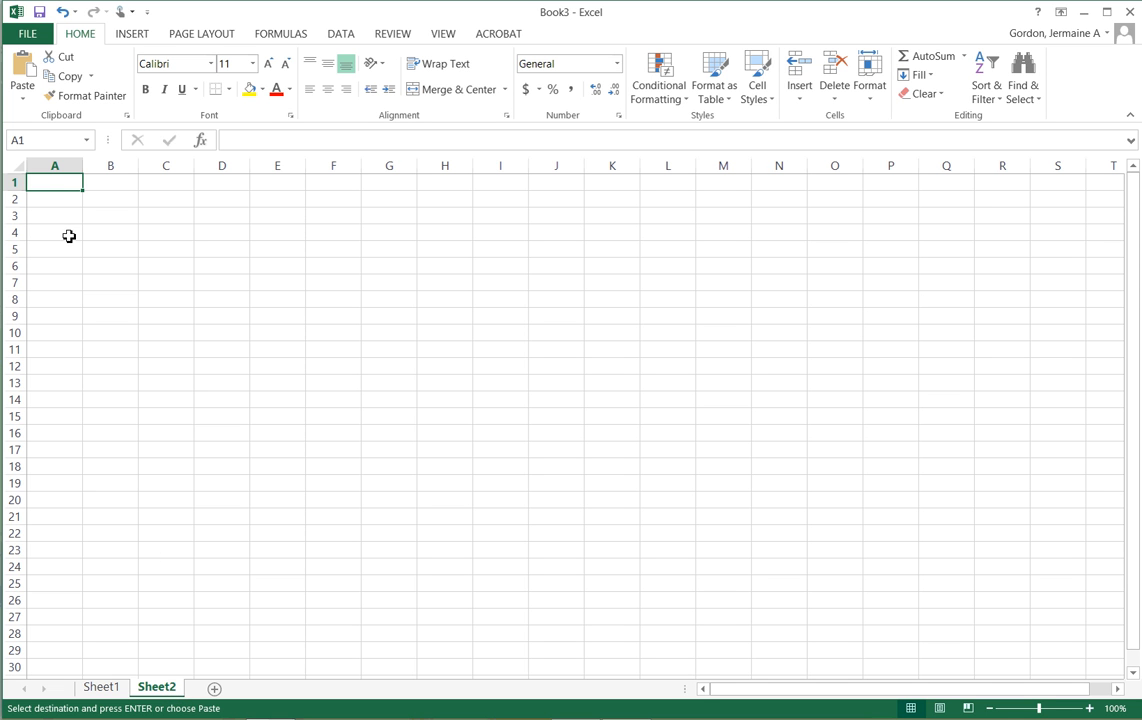
pyautogui.rightClick(55, 184)
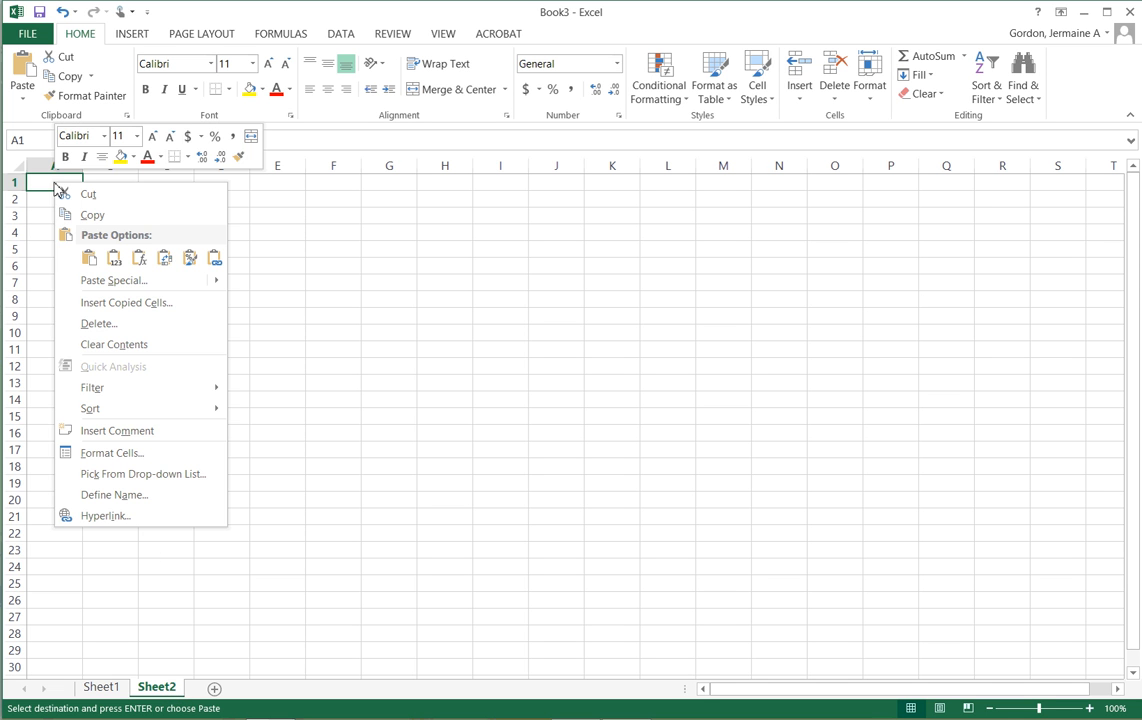
pyautogui.click(89, 258)
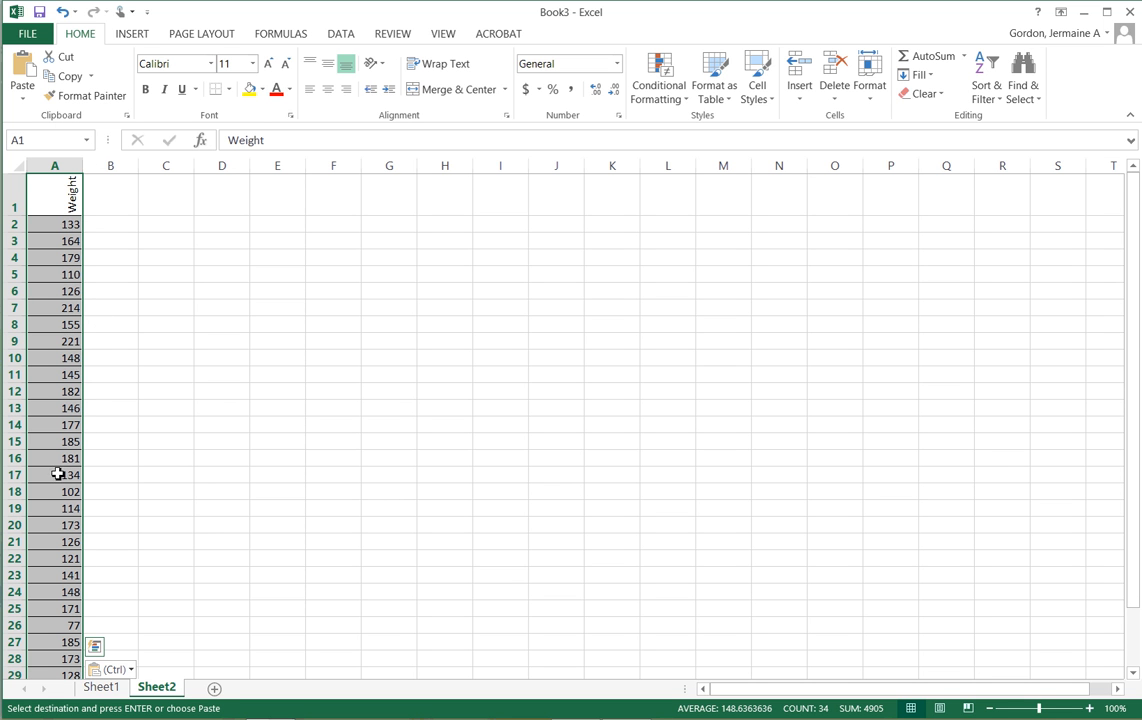
# Step: Examine the pasted weight column down to its last row, enlarge it to 150%, and compare it with the original on Sheet1
pyautogui.scroll(-3, 146, 437)
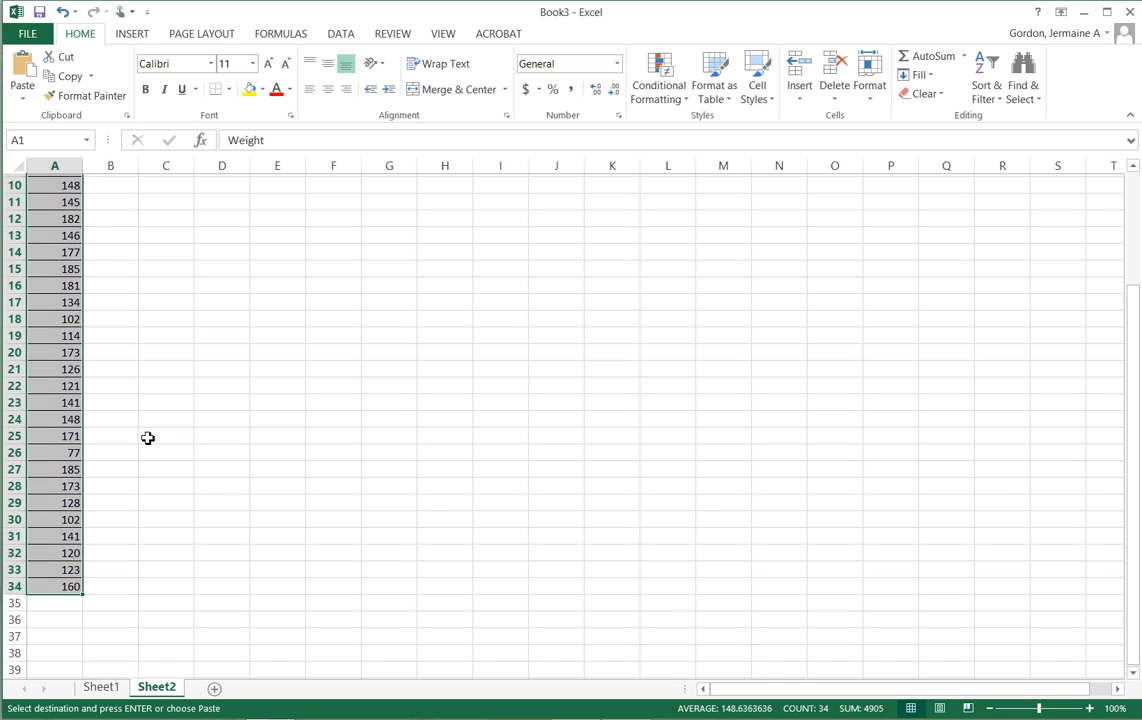
pyautogui.scroll(3, 145, 438)
pyautogui.click(1089, 708)
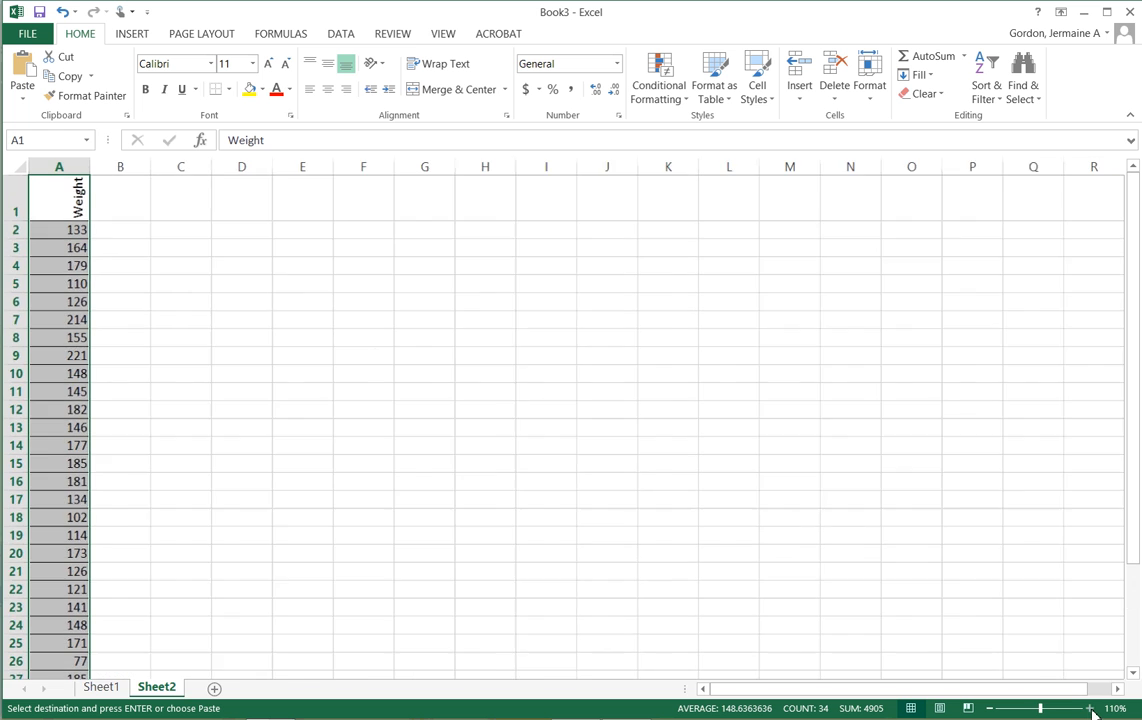
pyautogui.click(1089, 708)
pyautogui.click(1089, 708)
pyautogui.click(1089, 708)
pyautogui.click(1089, 708)
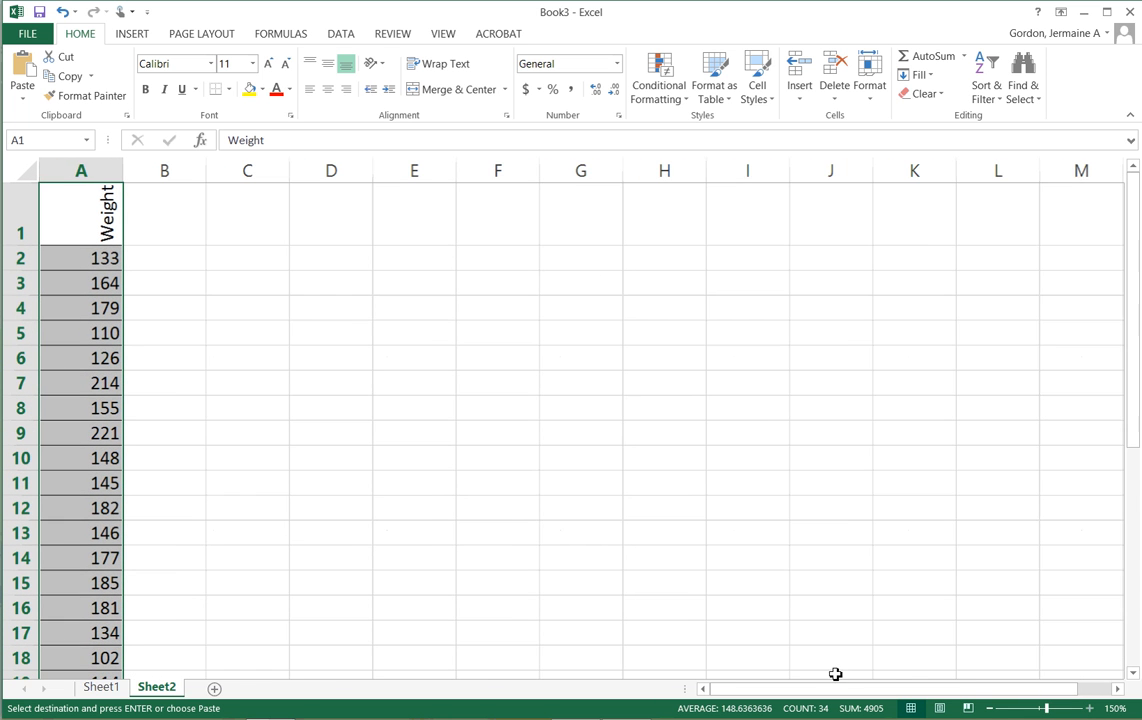
pyautogui.click(101, 687)
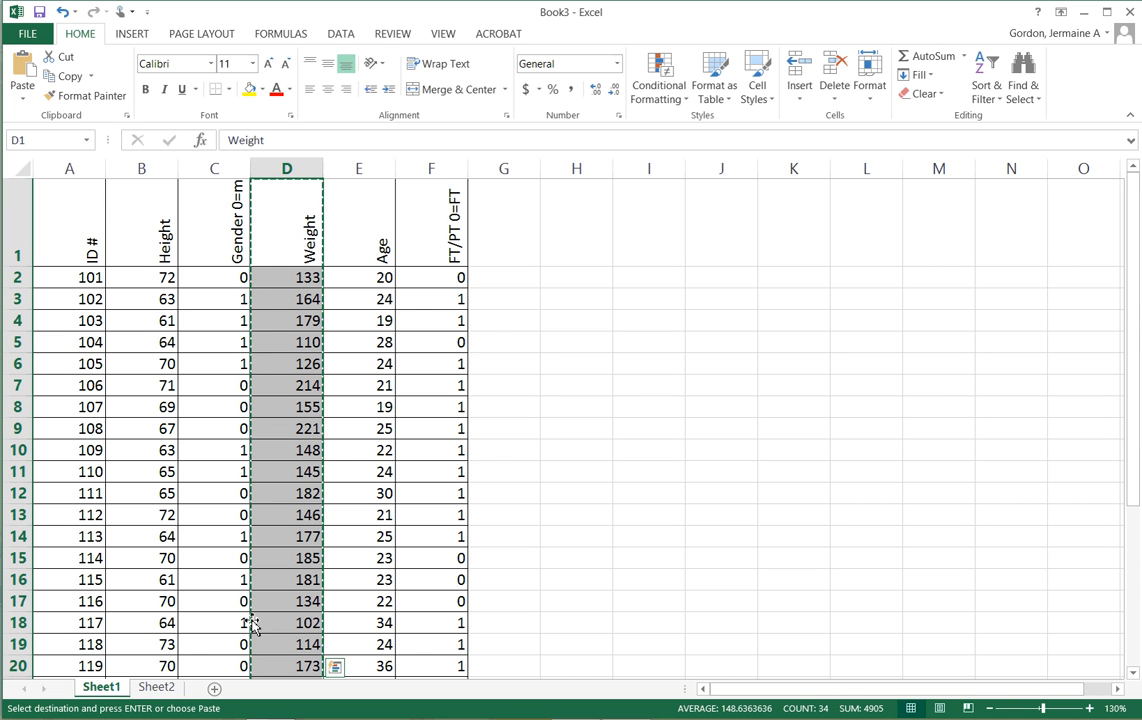
pyautogui.click(155, 687)
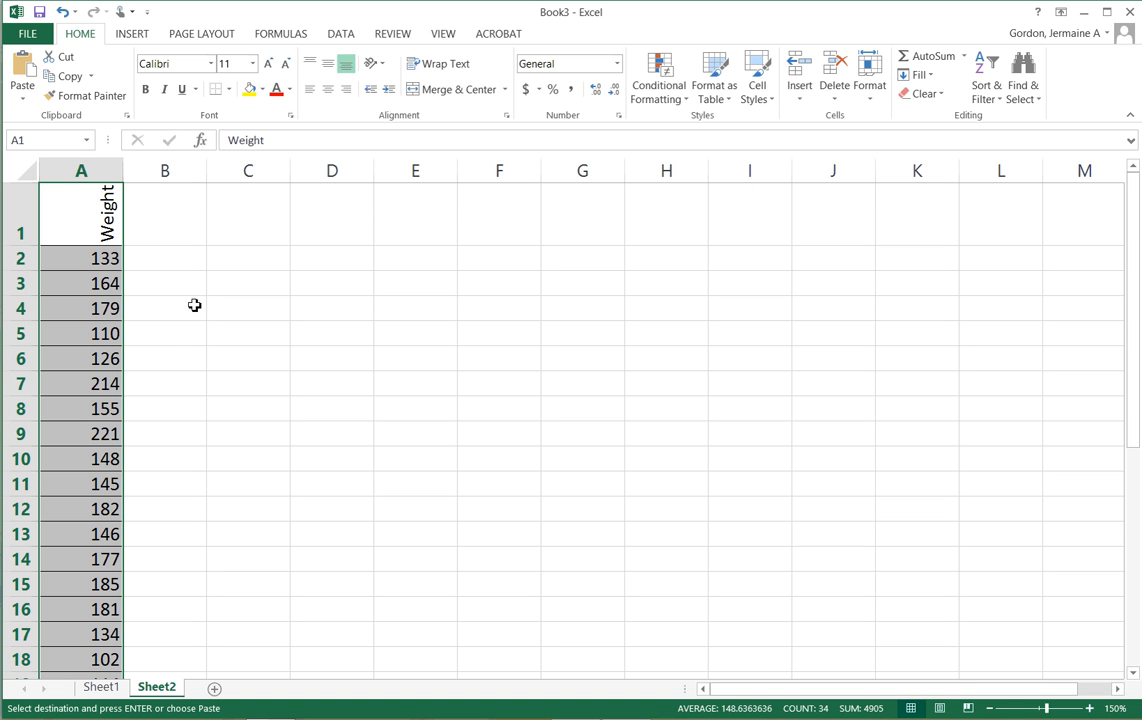
# Step: Enter the heading "5 num sum" in cell C1 of Sheet2 and widen column C to fit it
pyautogui.click(229, 216)
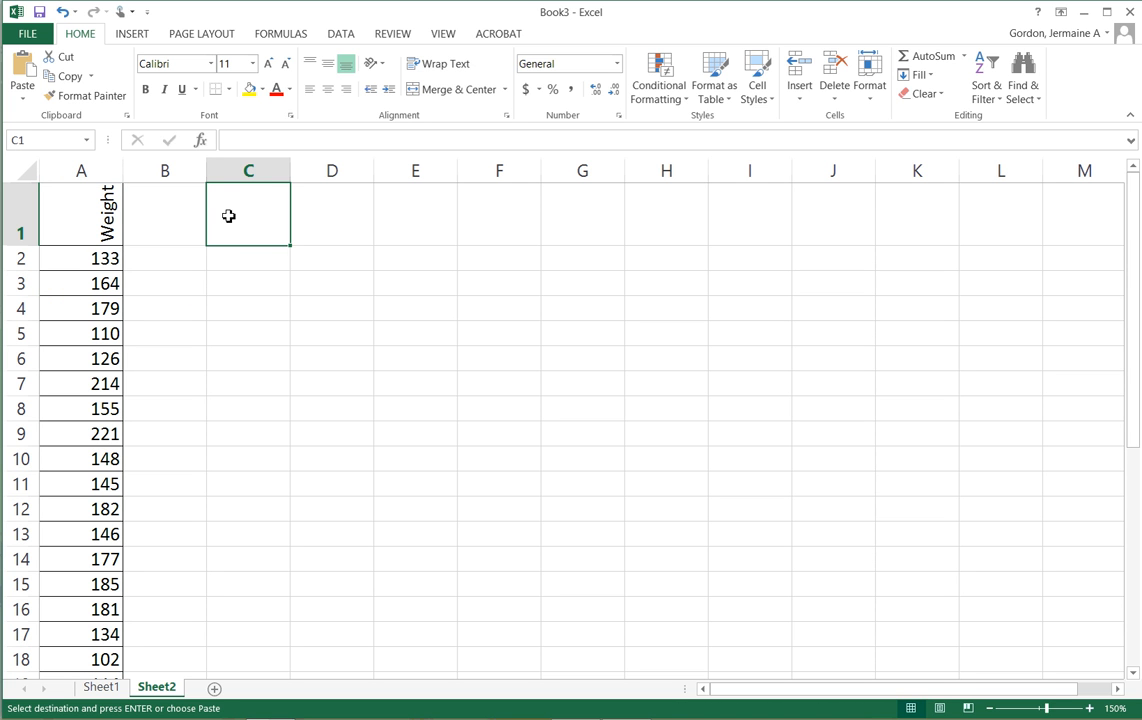
pyautogui.write('5 num')
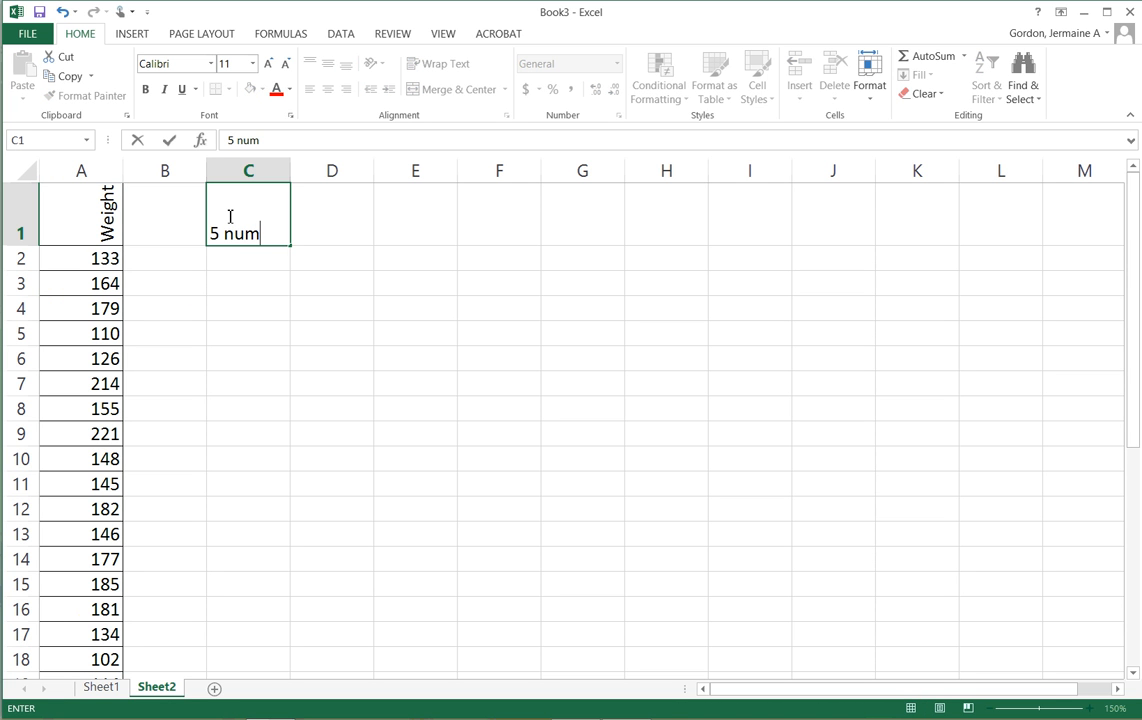
pyautogui.write(' sum')
pyautogui.click(296, 377)
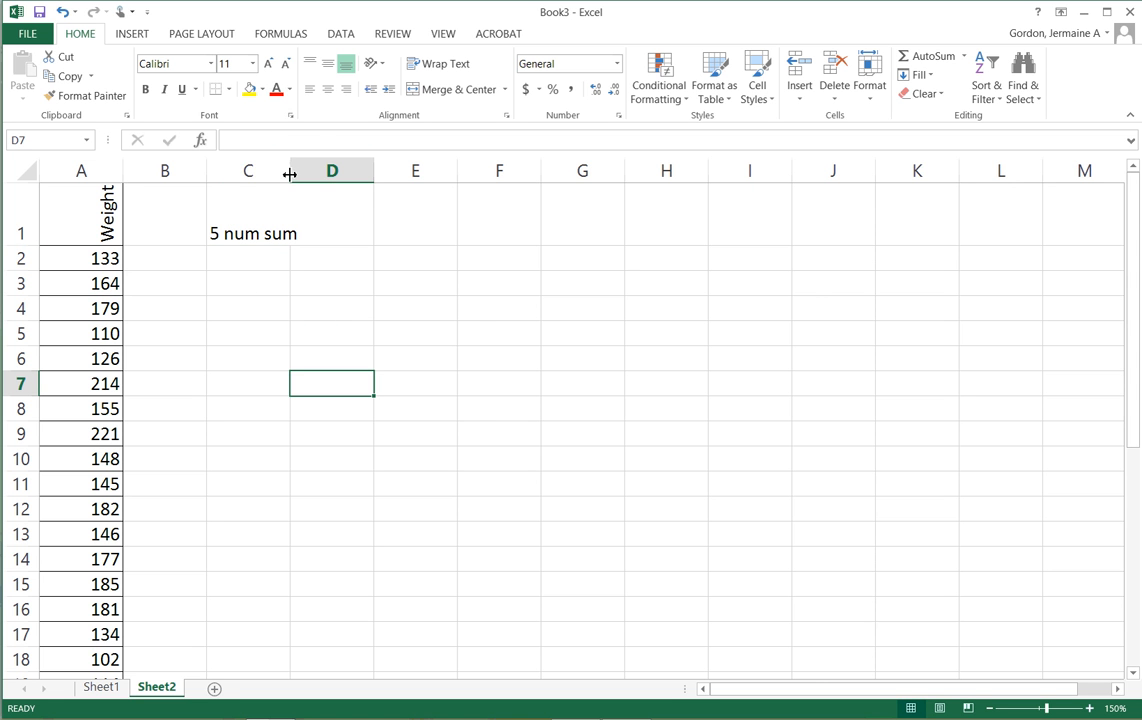
pyautogui.moveTo(290, 172); pyautogui.dragTo(312, 172)
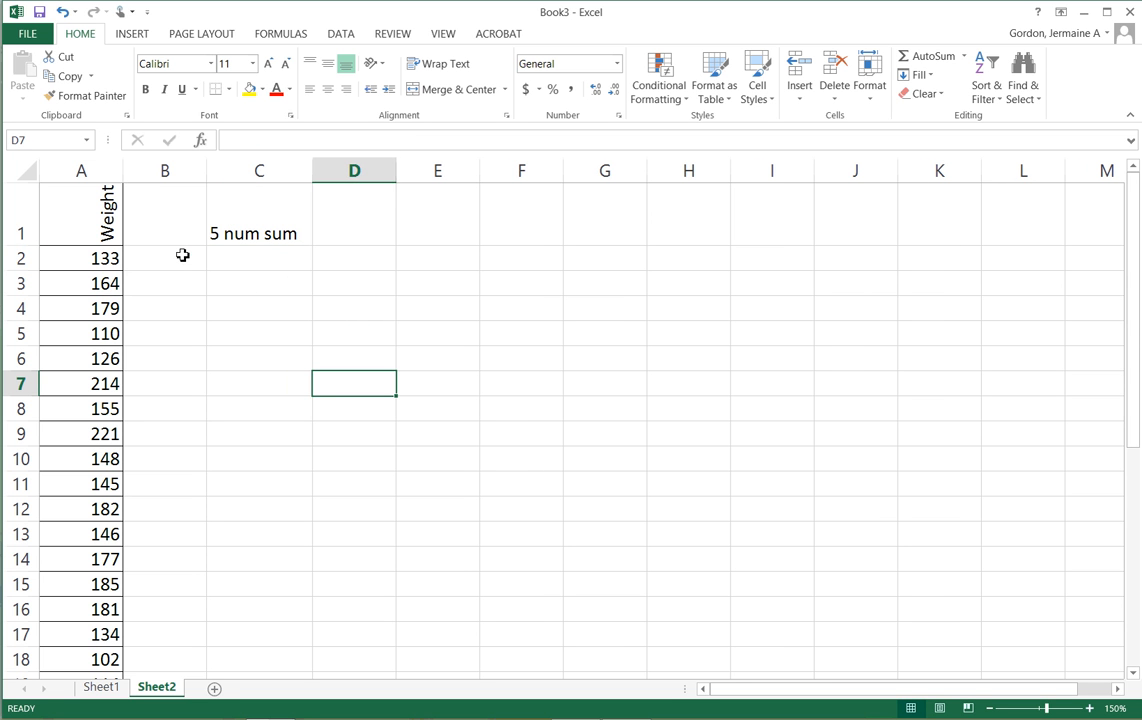
# Step: Enter the row labels Min, Q1, Med, Q3 and Max in cells B2 through B6
pyautogui.click(183, 256)
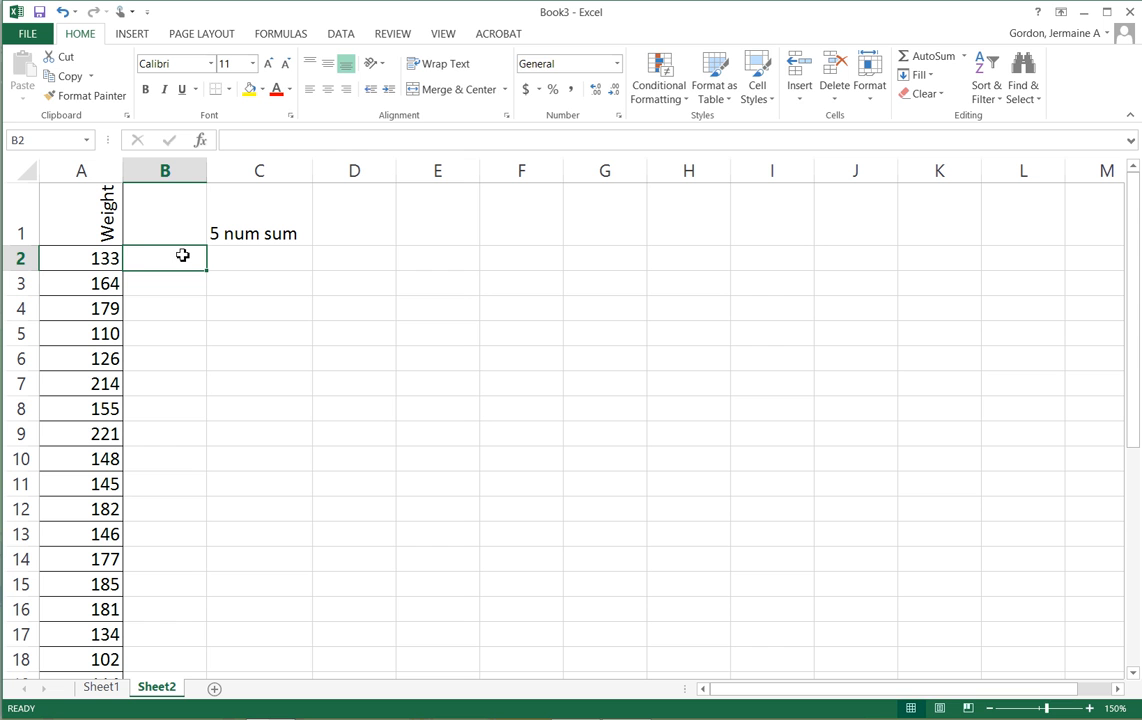
pyautogui.write('Min')
pyautogui.press('Return')
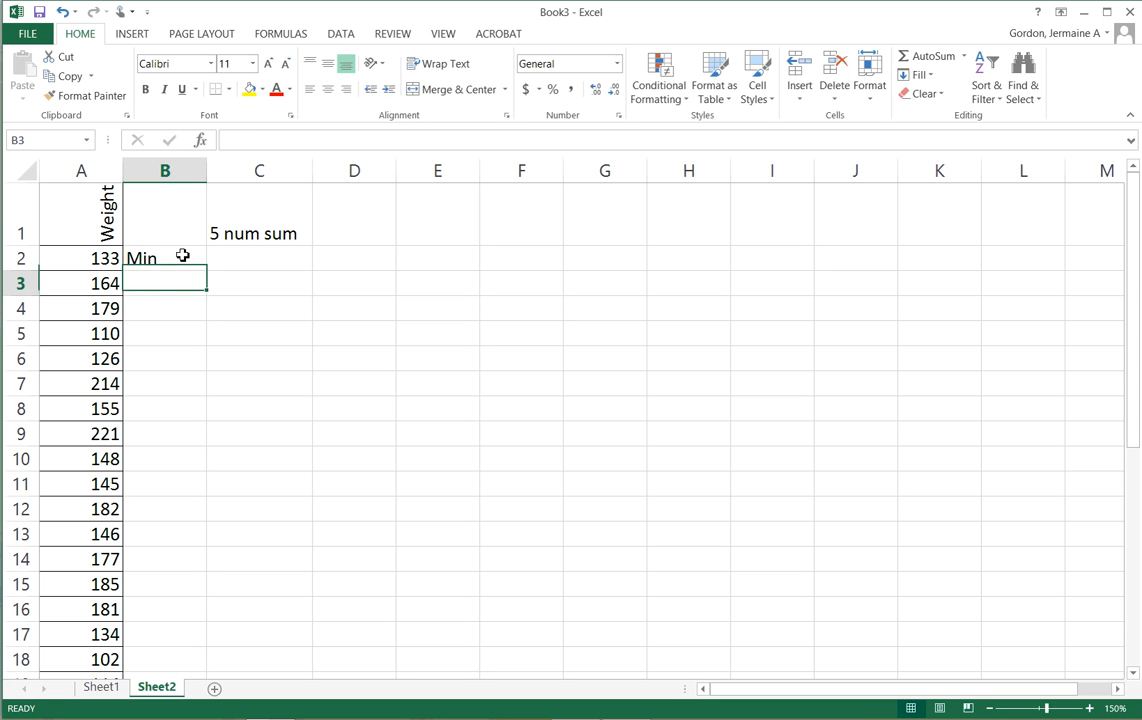
pyautogui.write('Q1')
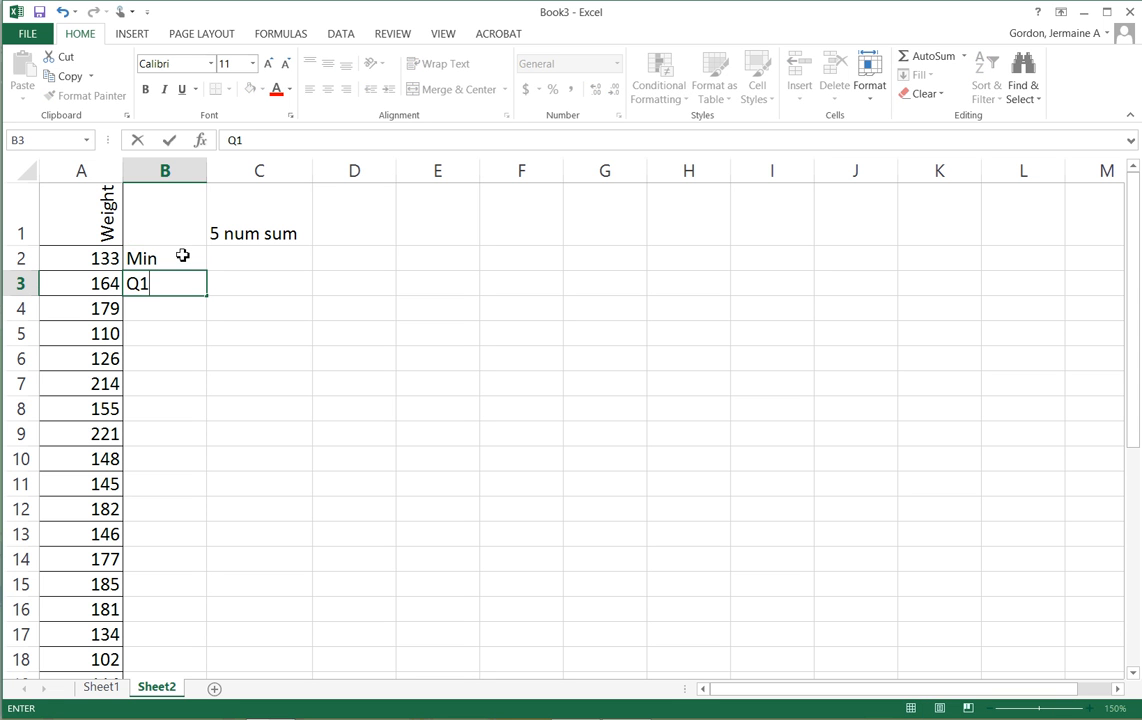
pyautogui.press('Return')
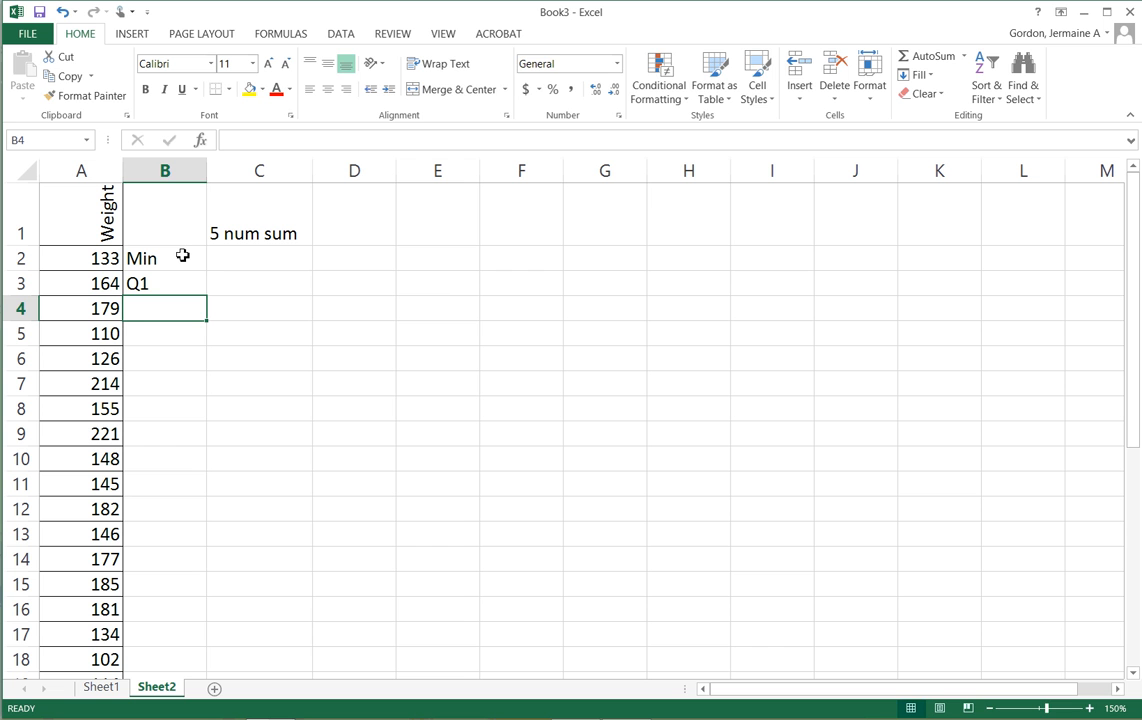
pyautogui.write('Med')
pyautogui.press('Return')
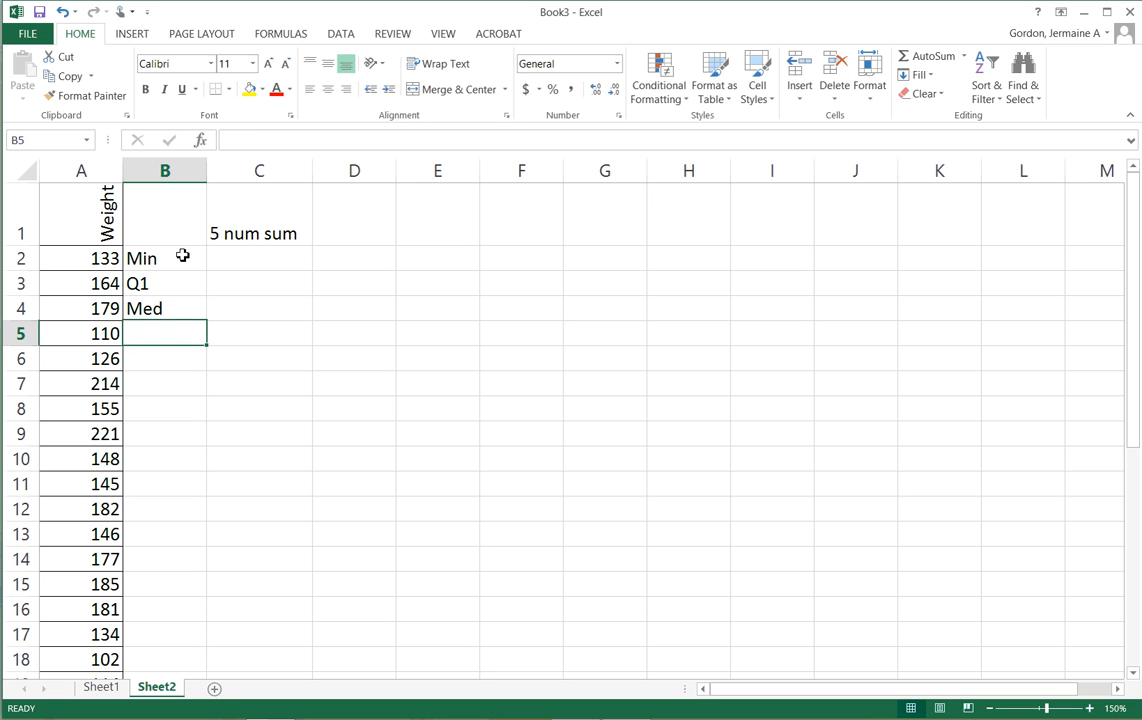
pyautogui.write('Q')
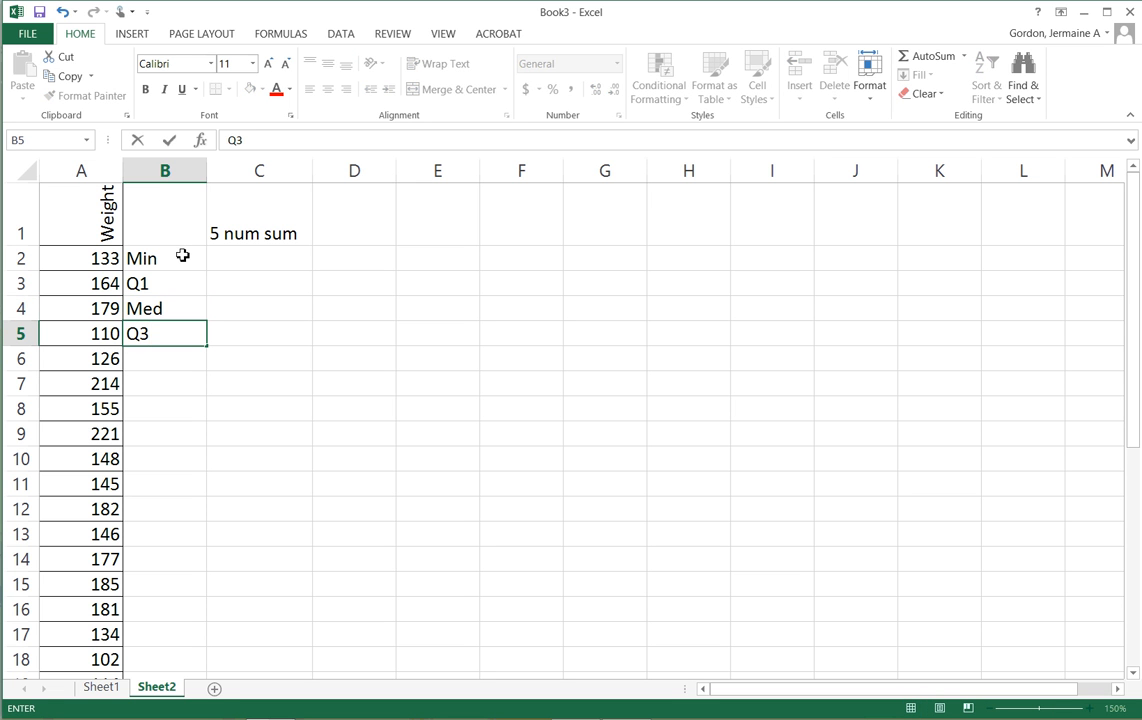
pyautogui.write('3')
pyautogui.press('Return')
pyautogui.write('Max')
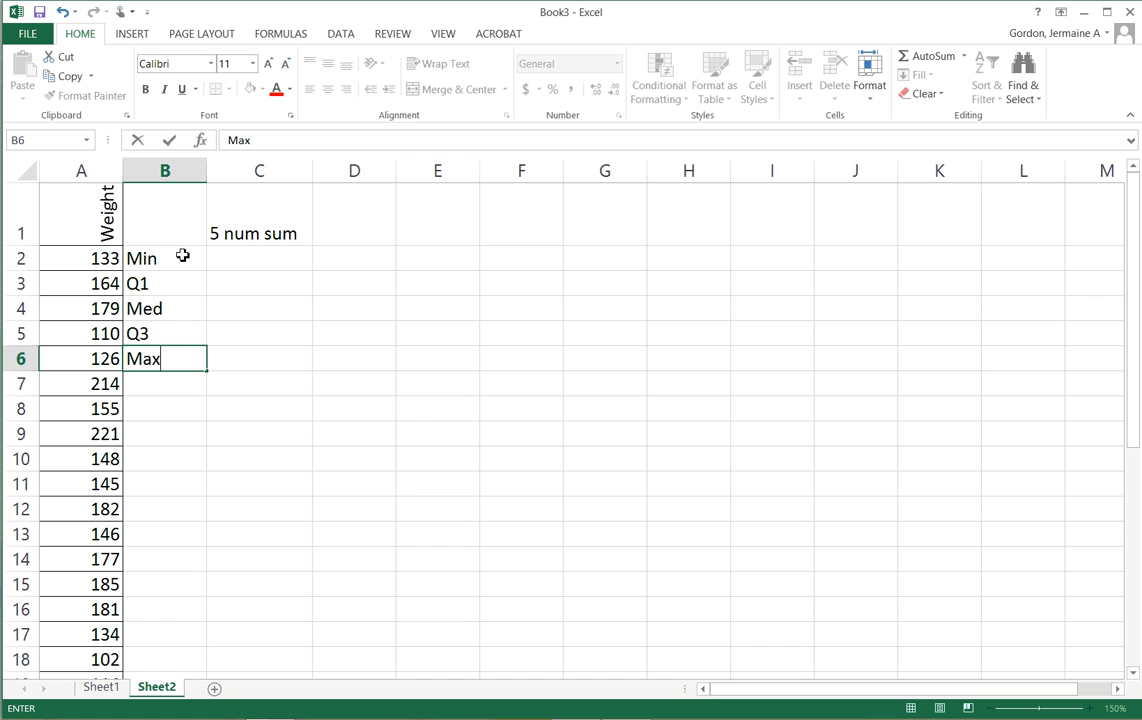
# Step: Insert the statistical function MIN into cell C2, beside the Min label
pyautogui.click(240, 256)
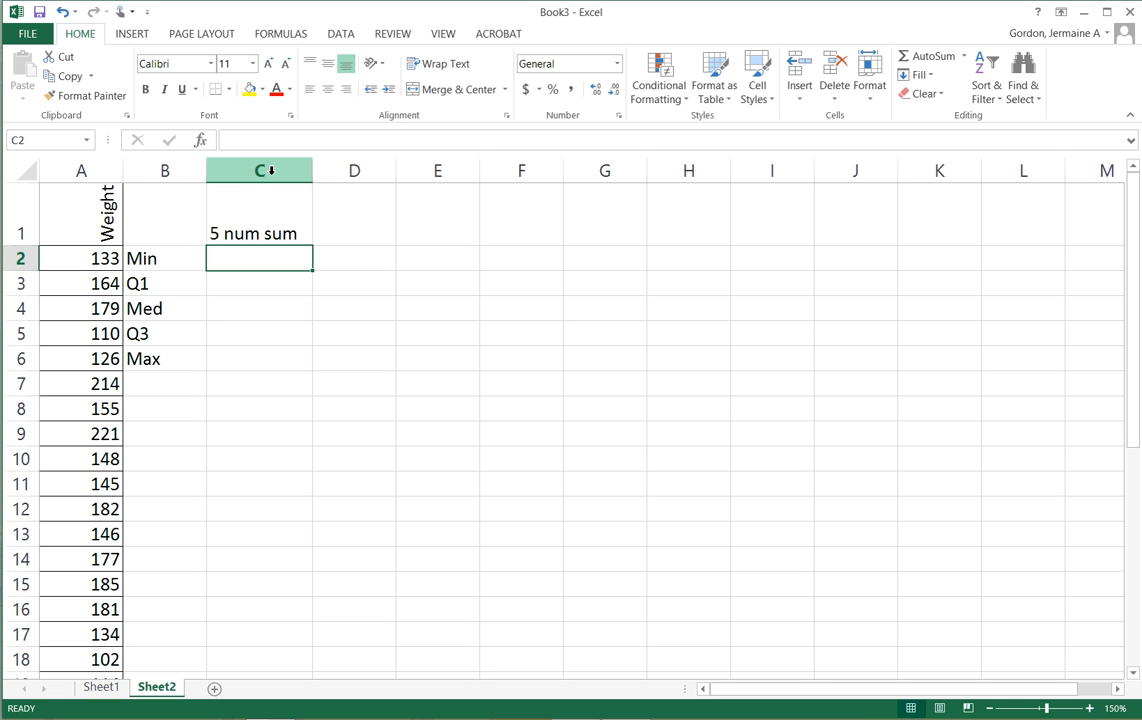
pyautogui.click(201, 143)
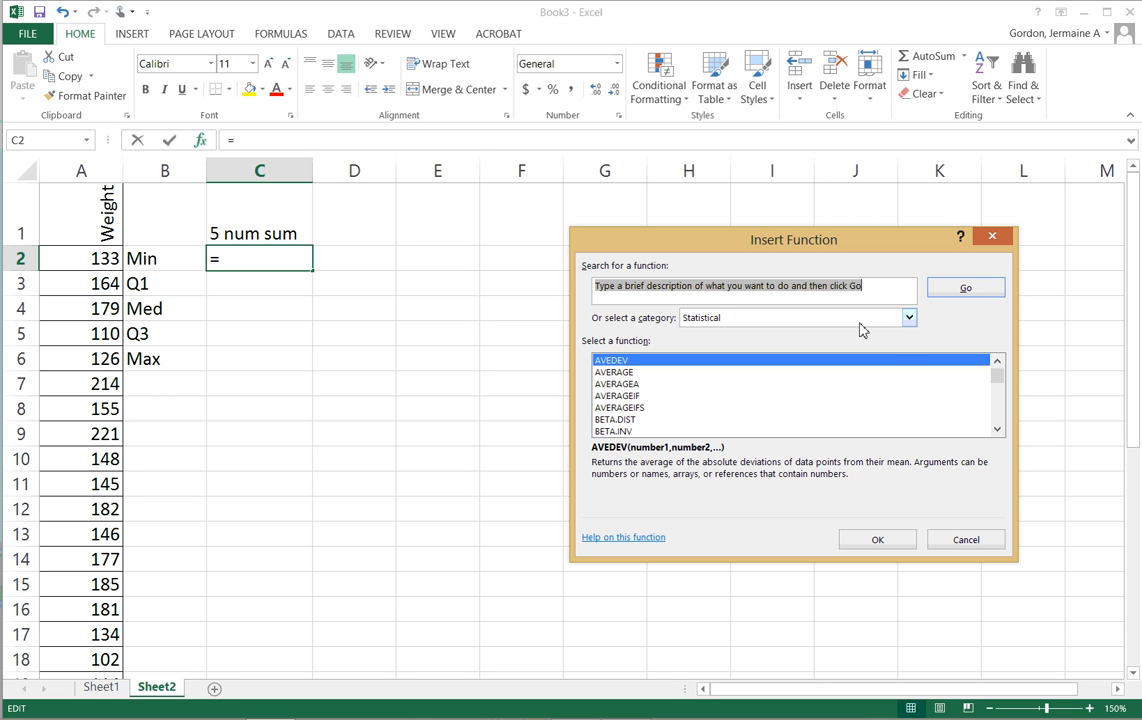
pyautogui.click(909, 320)
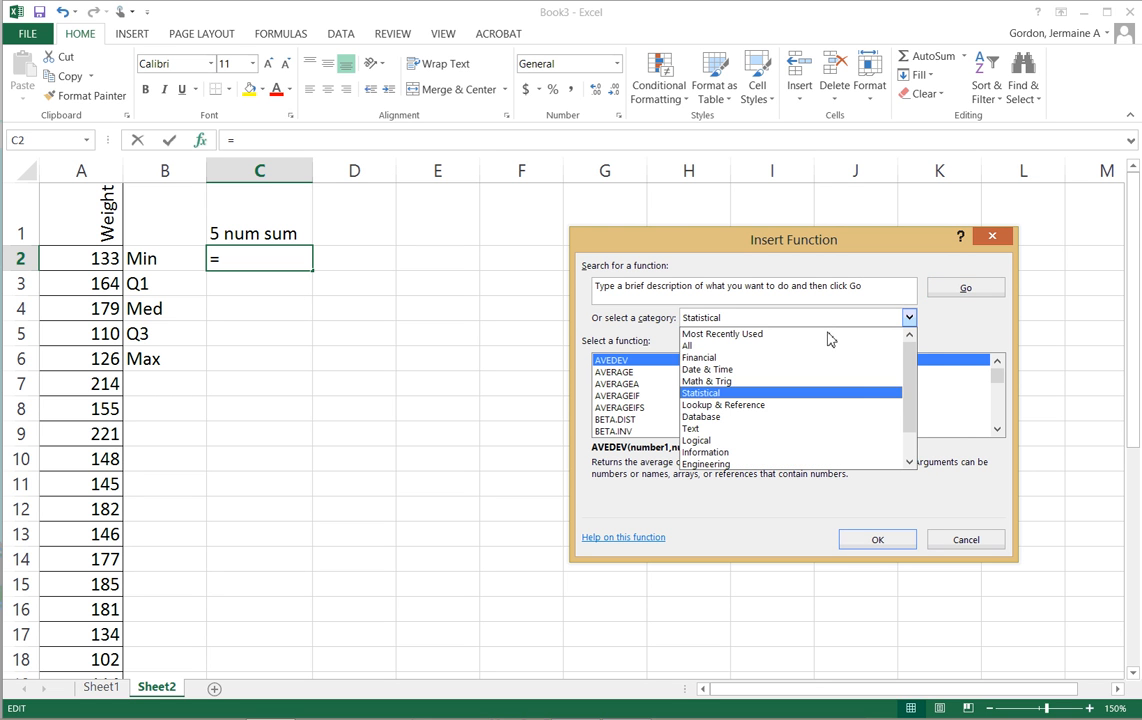
pyautogui.click(760, 394)
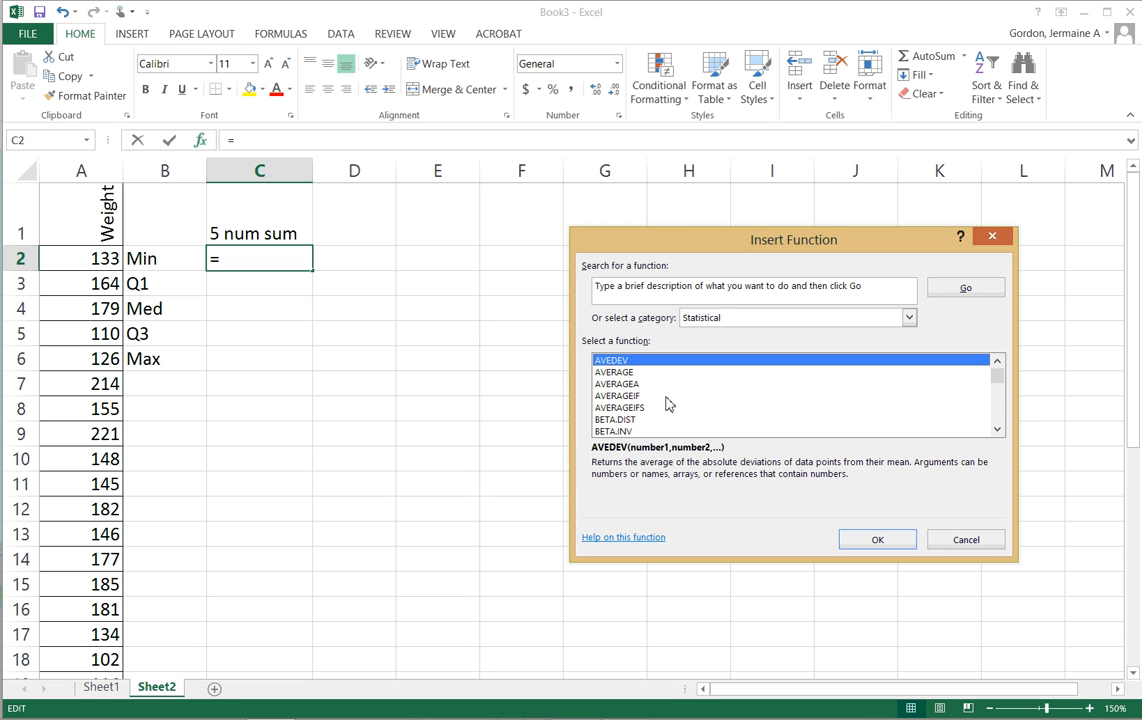
pyautogui.scroll(-15, 668, 403)
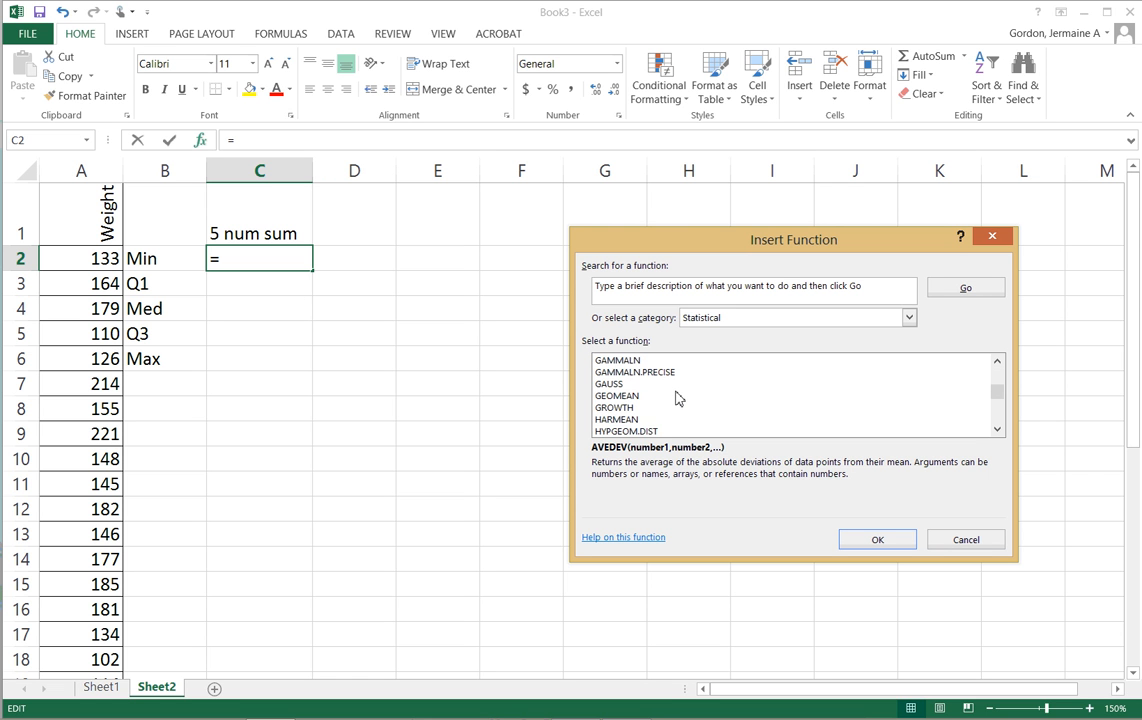
pyautogui.scroll(-5, 676, 398)
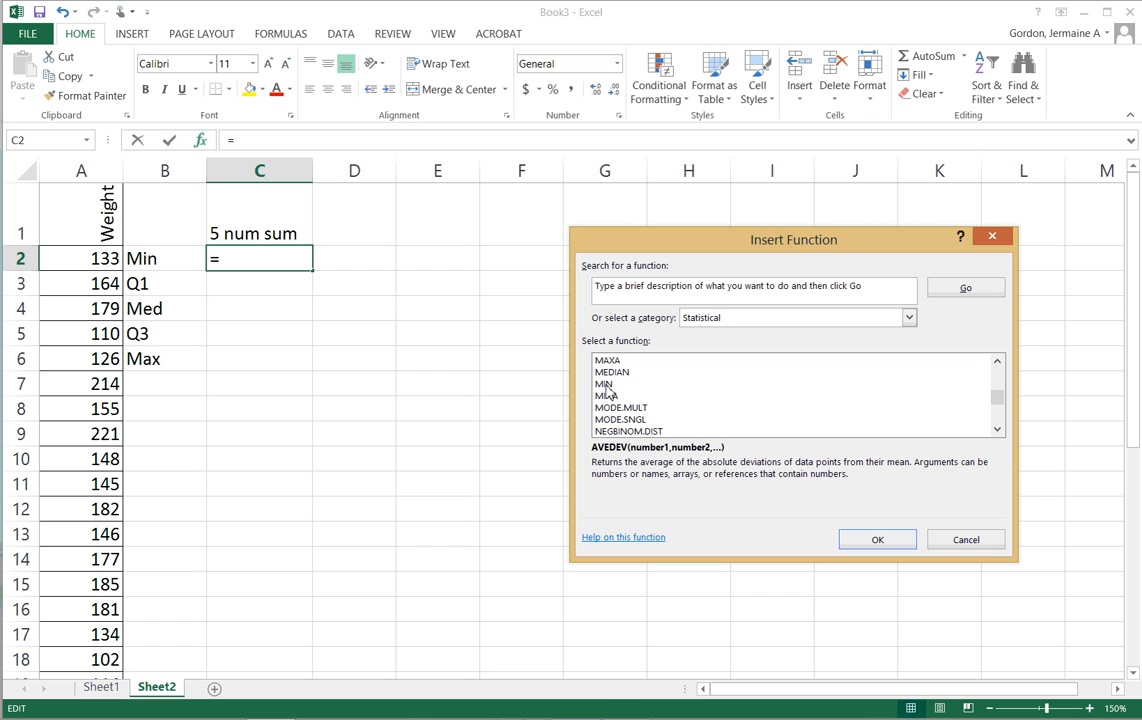
pyautogui.click(605, 385)
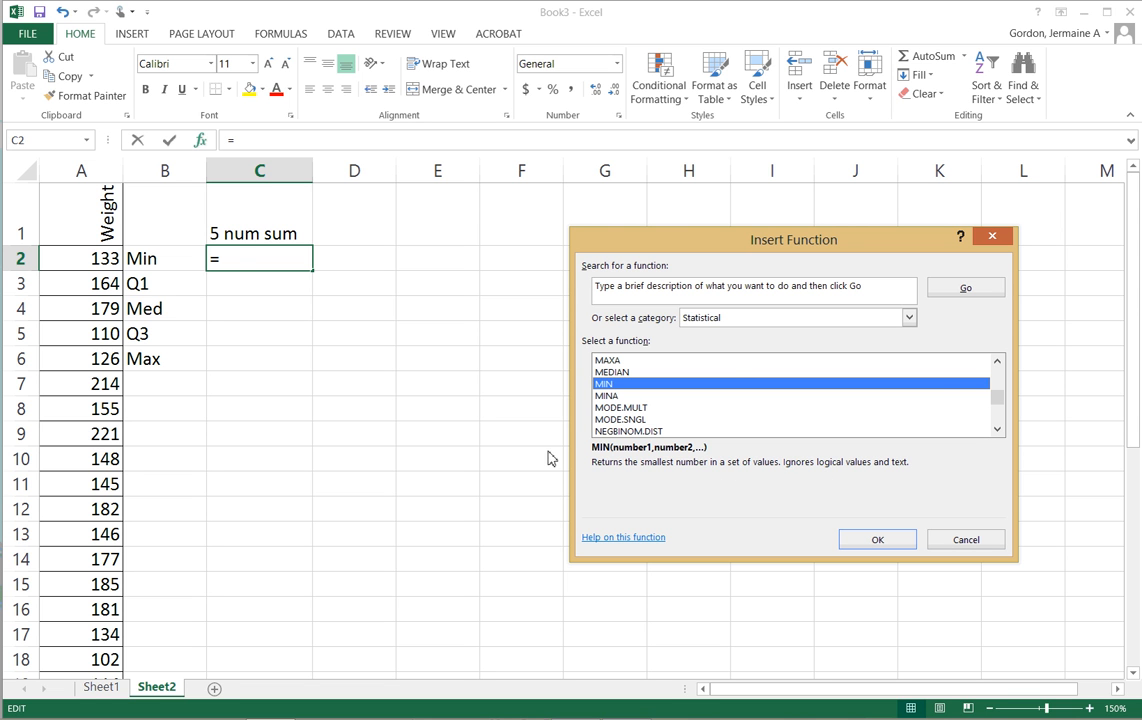
pyautogui.click(896, 542)
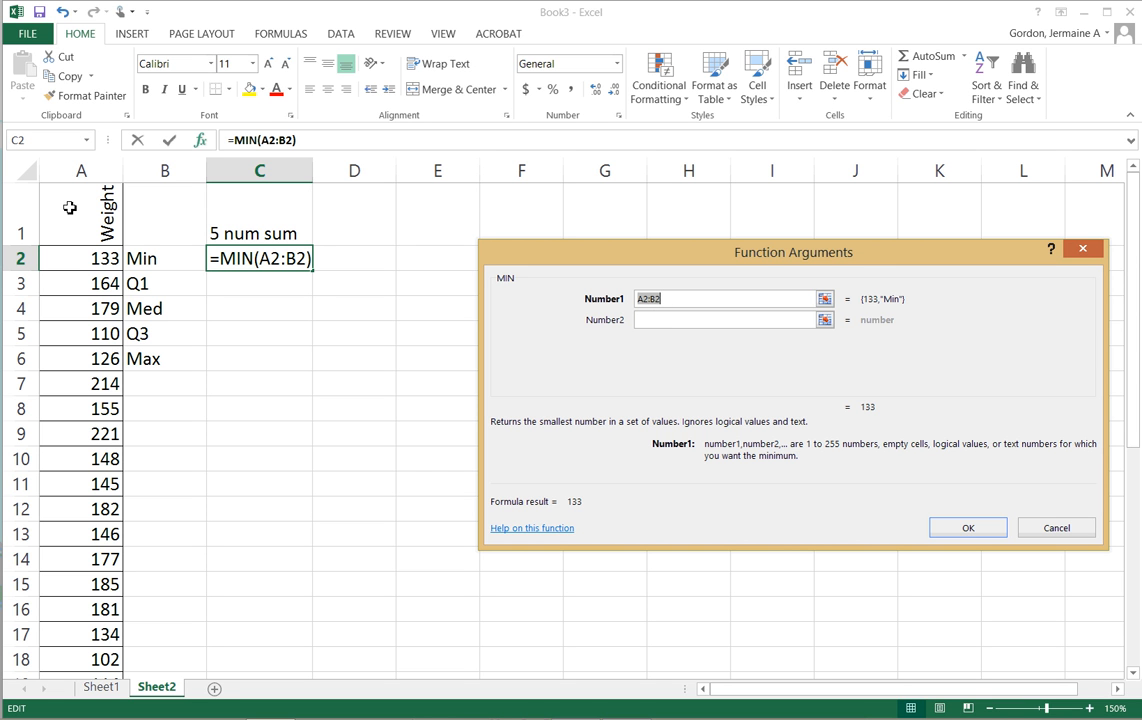
# Step: Set the MIN function's range to the weight data A2:A34 and complete the formula
pyautogui.click(824, 300)
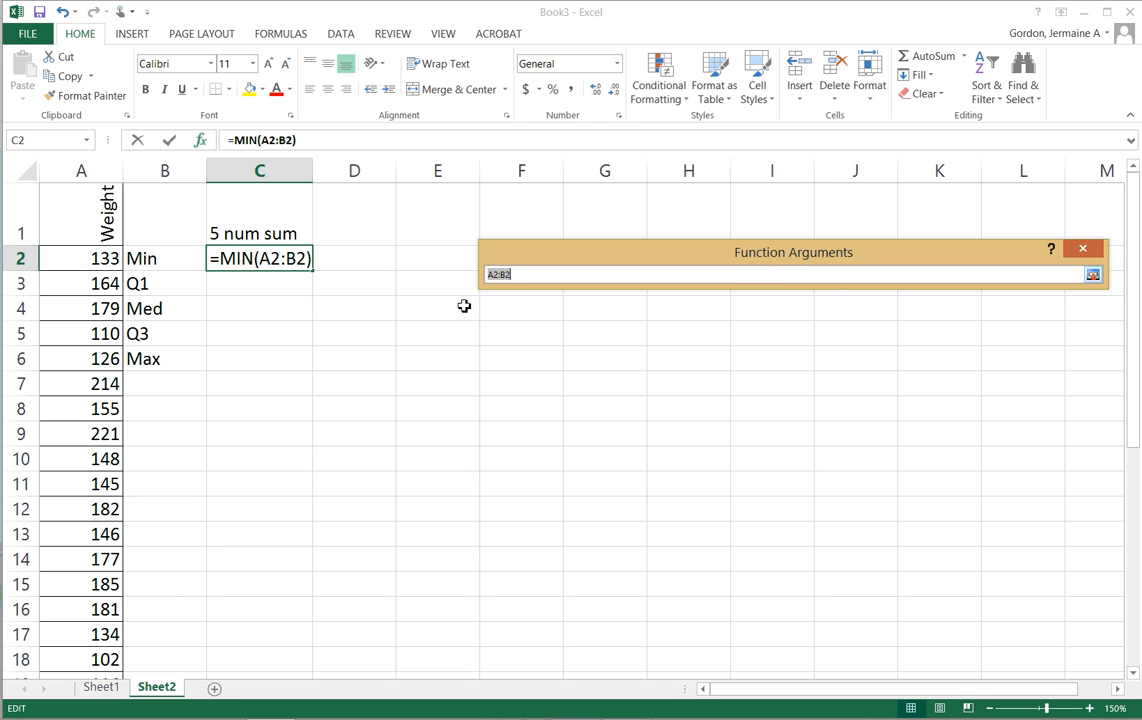
pyautogui.moveTo(85, 258); pyautogui.dragTo(89, 623)
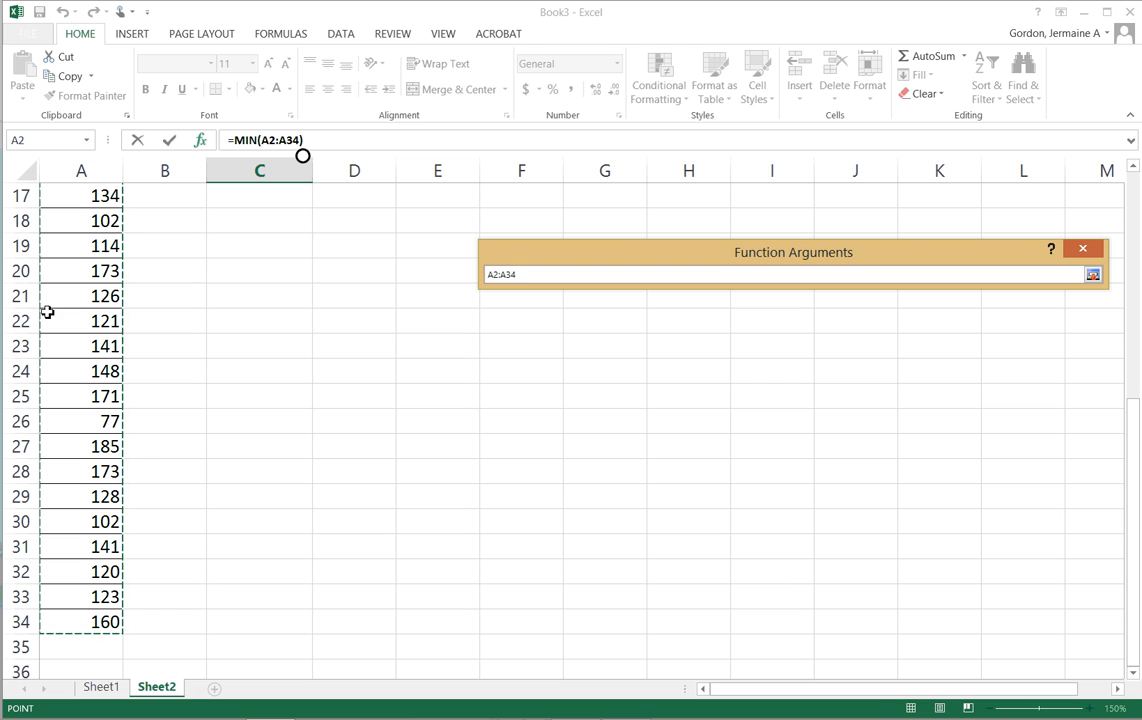
pyautogui.click(1093, 275)
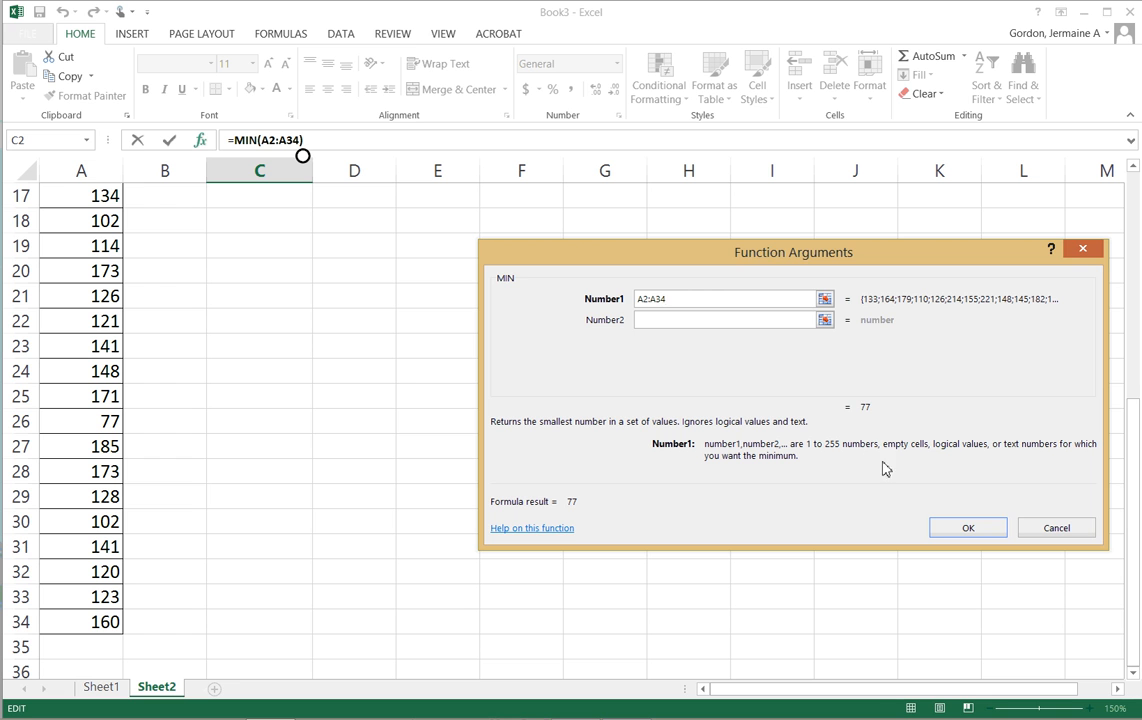
pyautogui.click(955, 529)
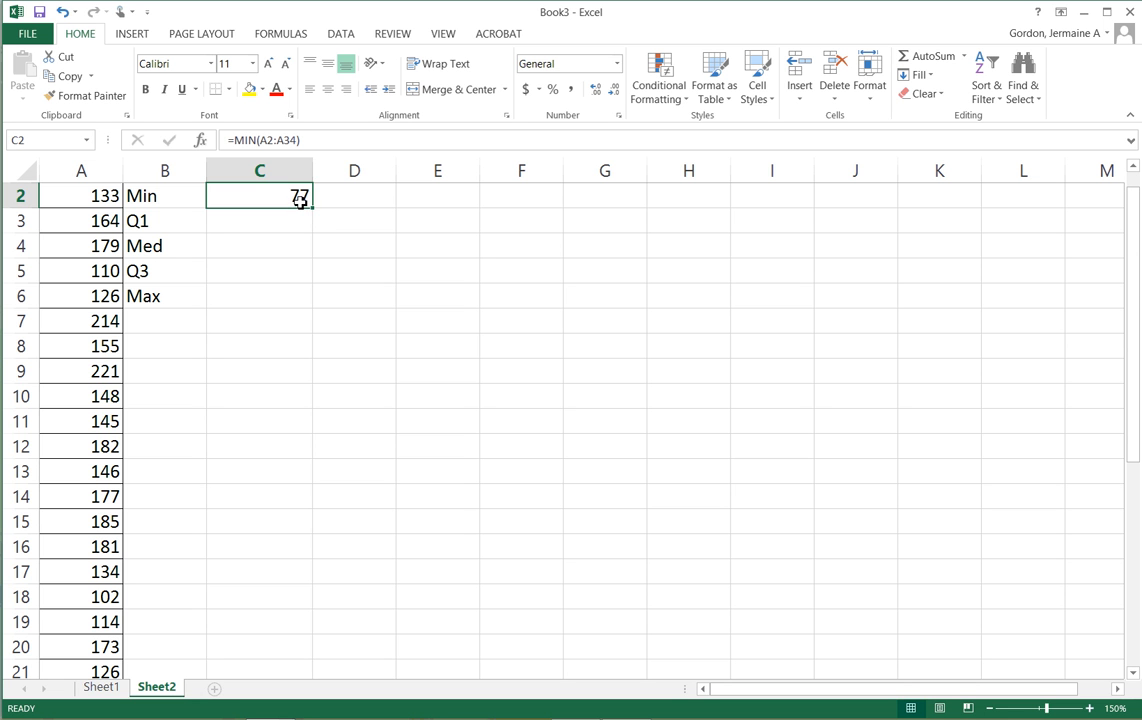
# Step: Insert the statistical function QUARTILE.EXC into cell C3, beside the Q1 label
pyautogui.scroll(1, 303, 199)
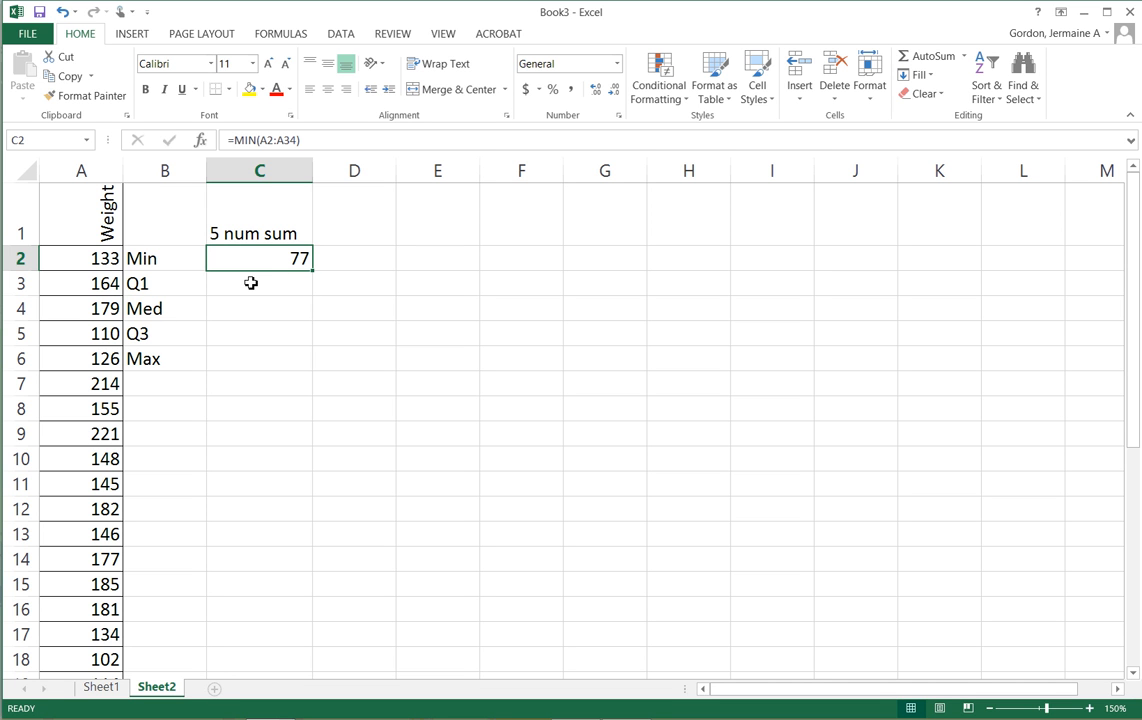
pyautogui.click(251, 283)
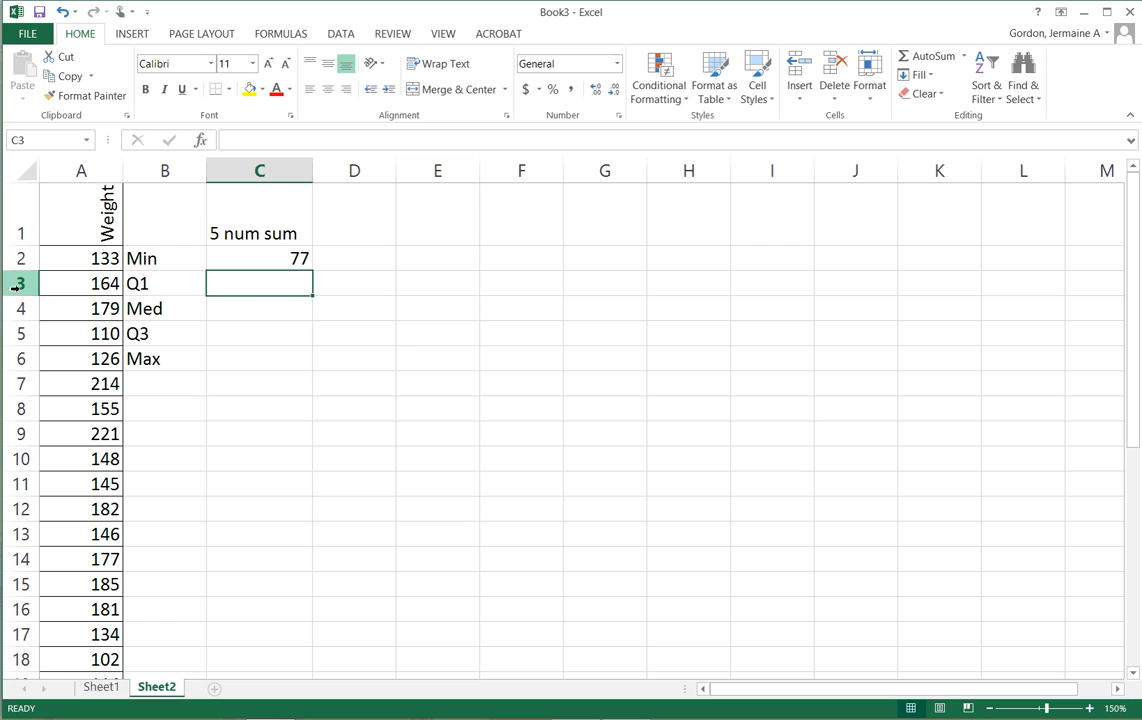
pyautogui.click(201, 144)
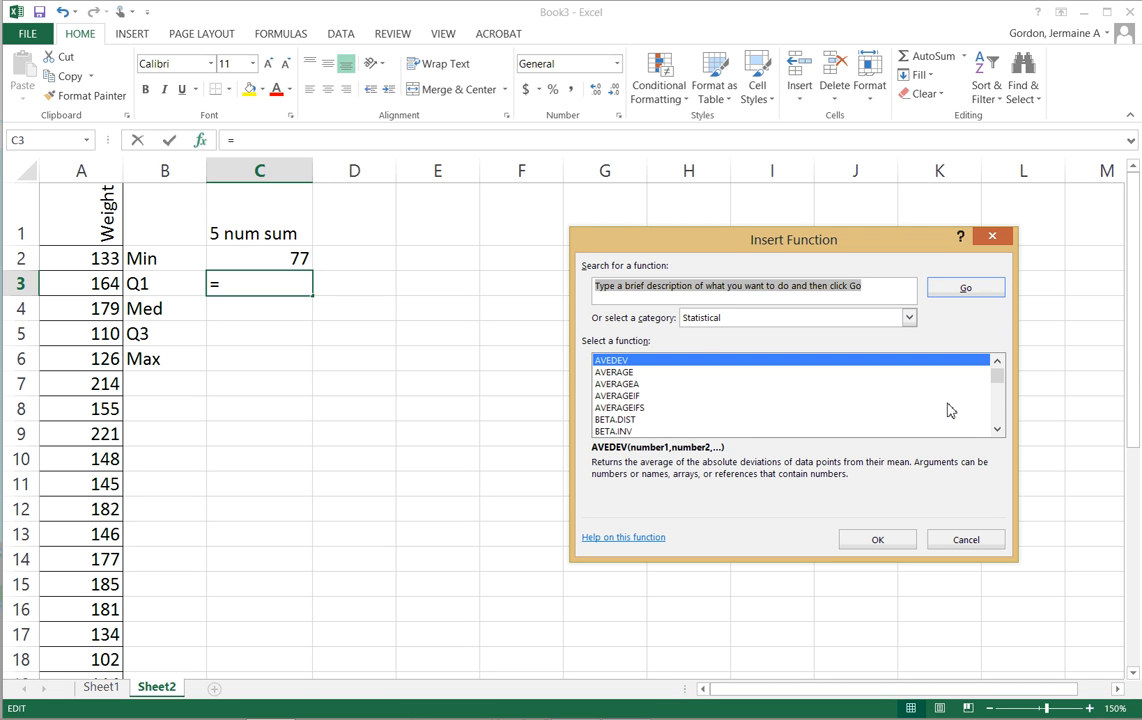
pyautogui.scroll(-20, 949, 410)
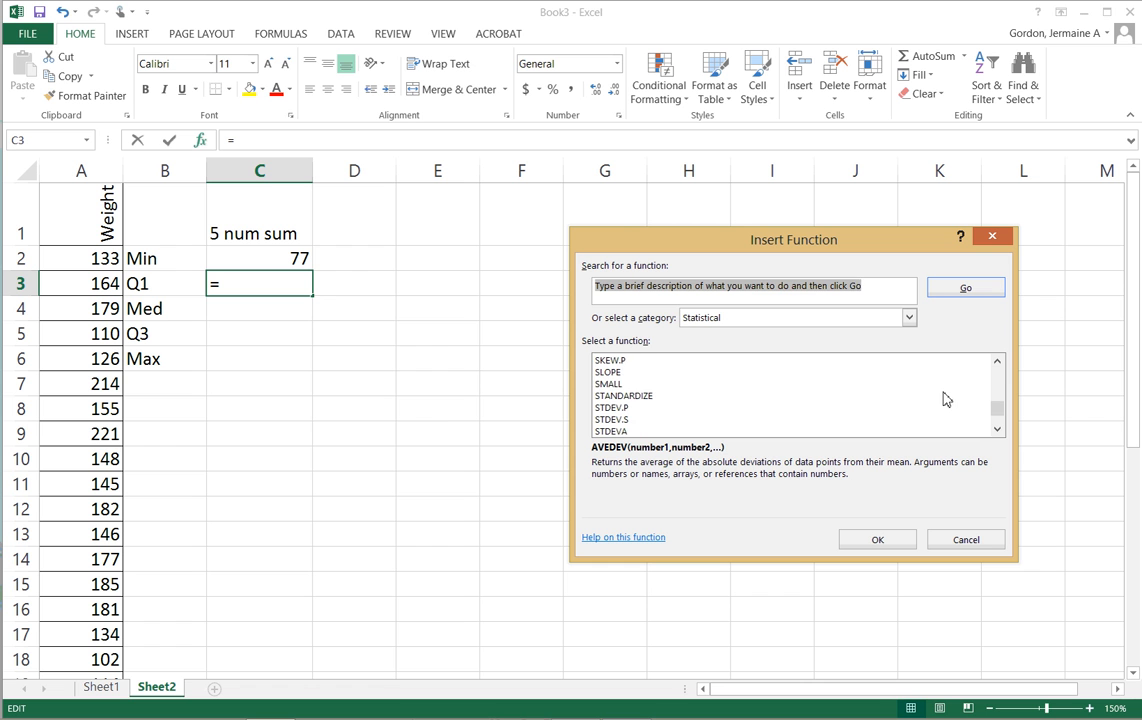
pyautogui.scroll(5, 945, 399)
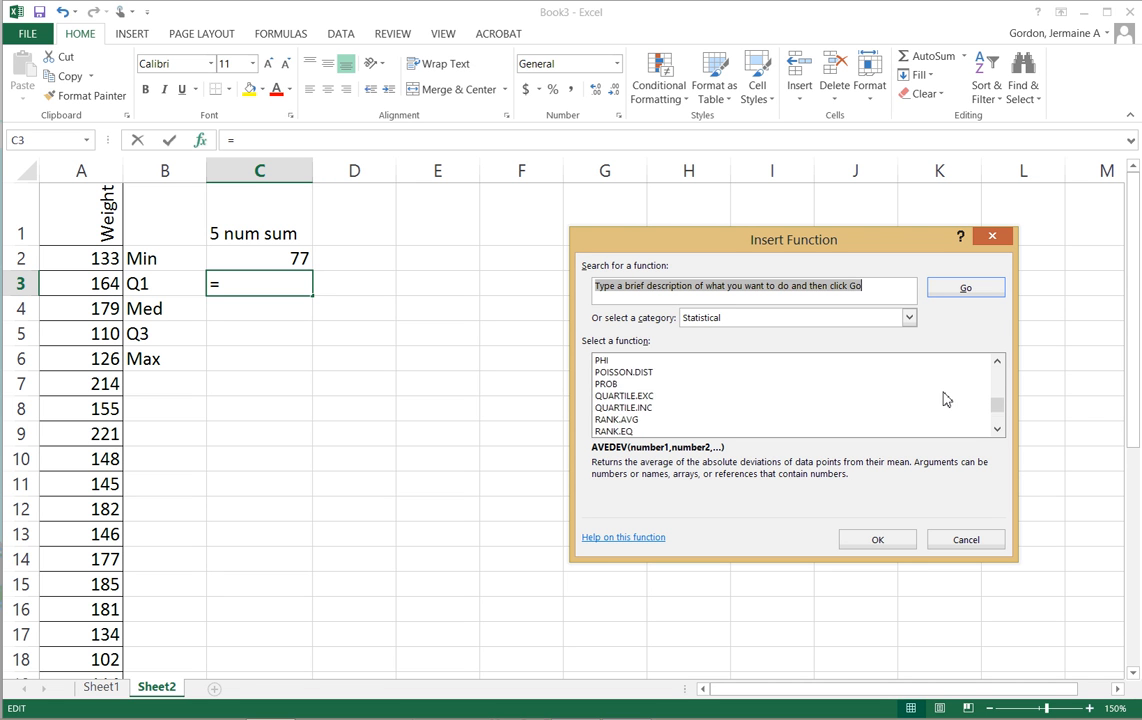
pyautogui.scroll(-1, 745, 410)
pyautogui.click(646, 398)
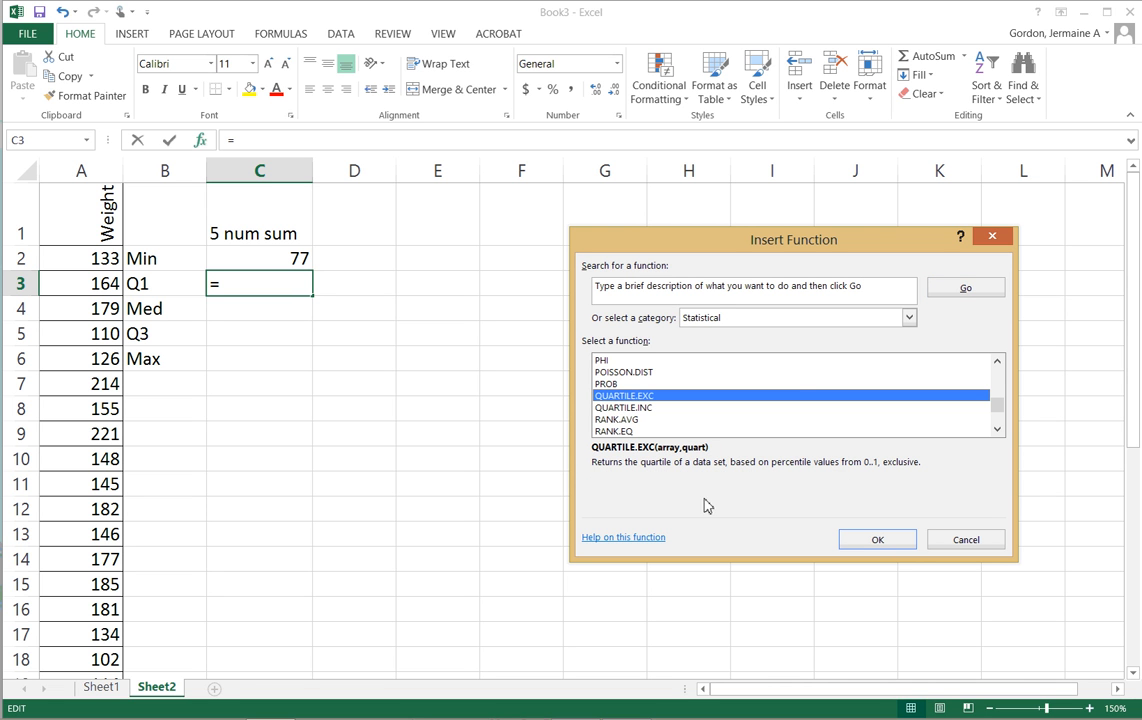
pyautogui.click(877, 541)
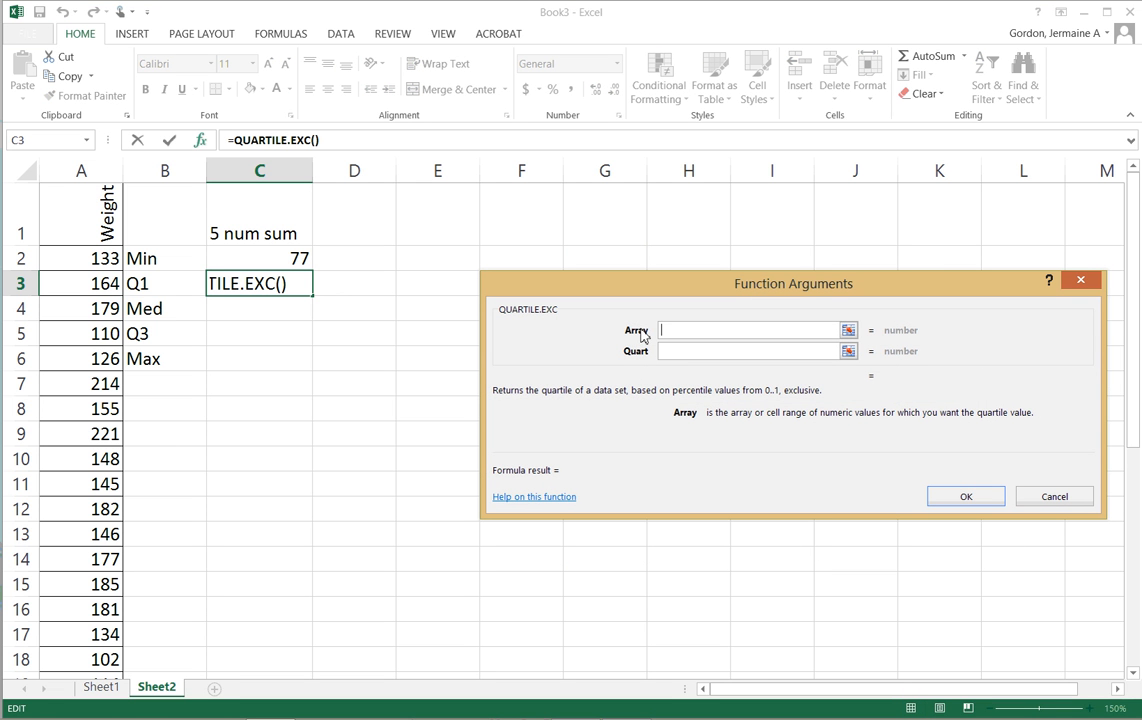
# Step: Set the QUARTILE.EXC array to A2:A34 and its quart to 1, and complete the Q1 formula
pyautogui.click(848, 331)
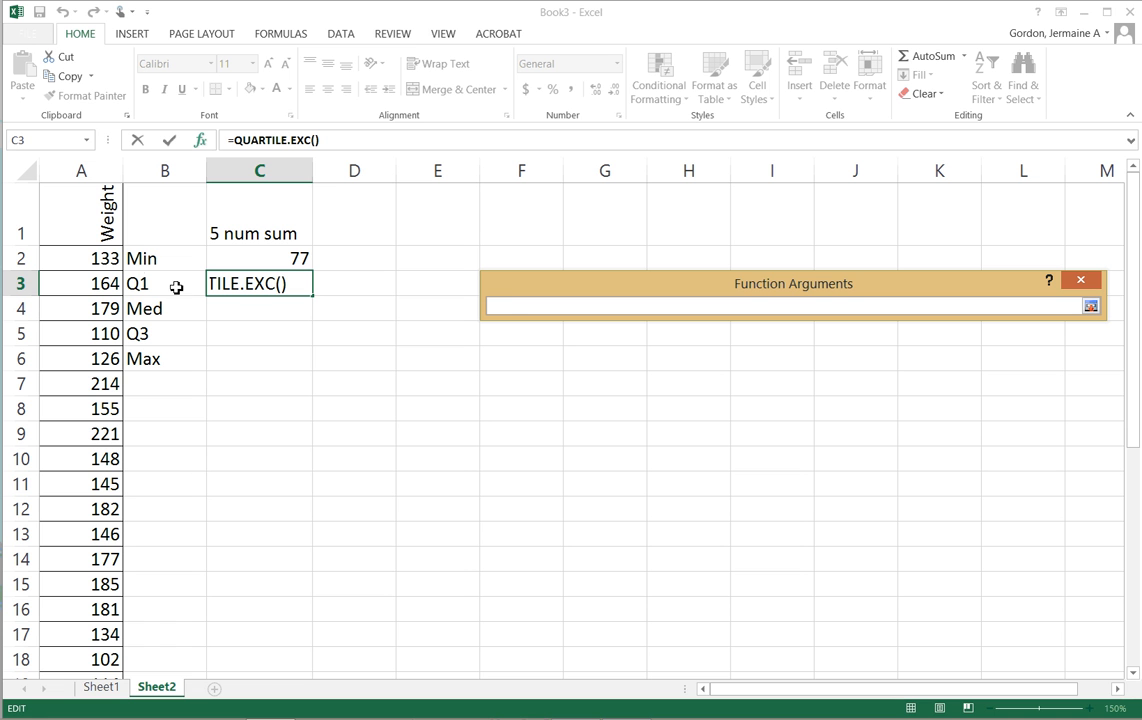
pyautogui.moveTo(80, 257); pyautogui.dragTo(82, 597)
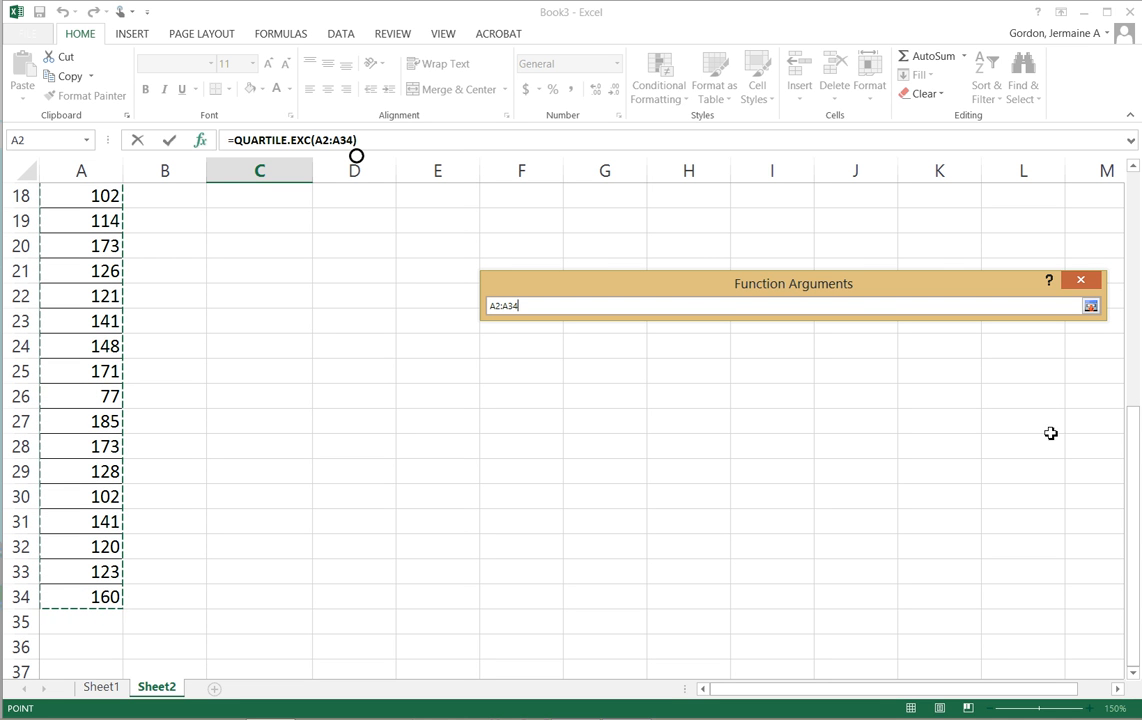
pyautogui.click(1091, 307)
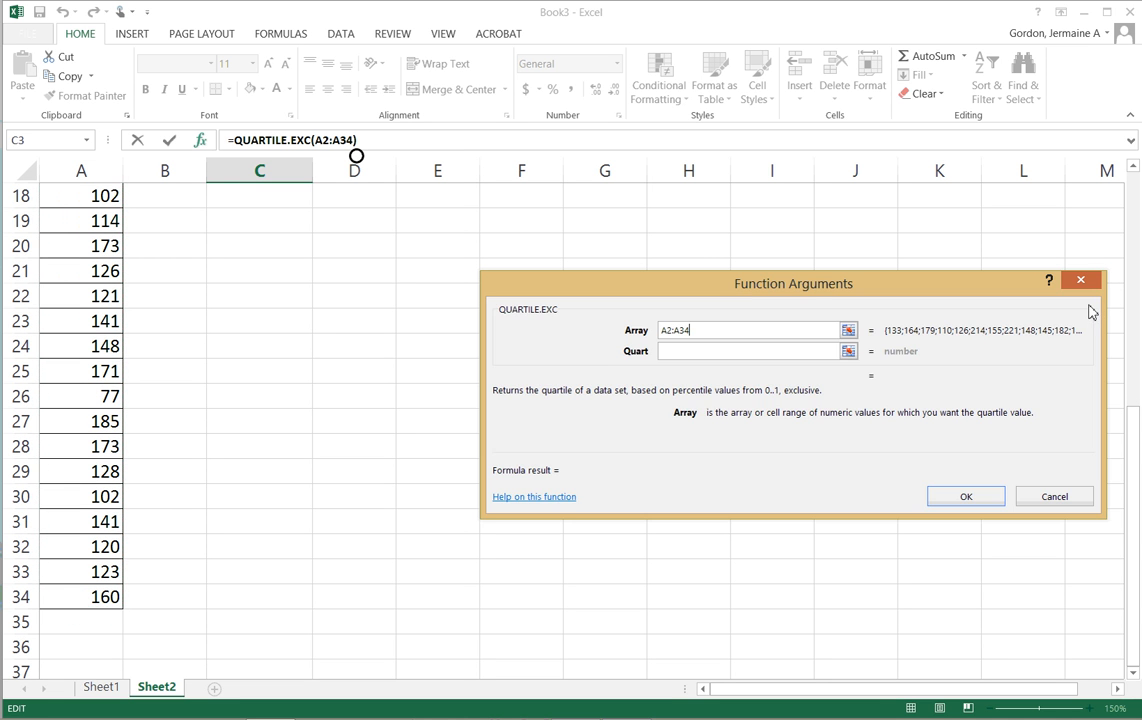
pyautogui.click(678, 352)
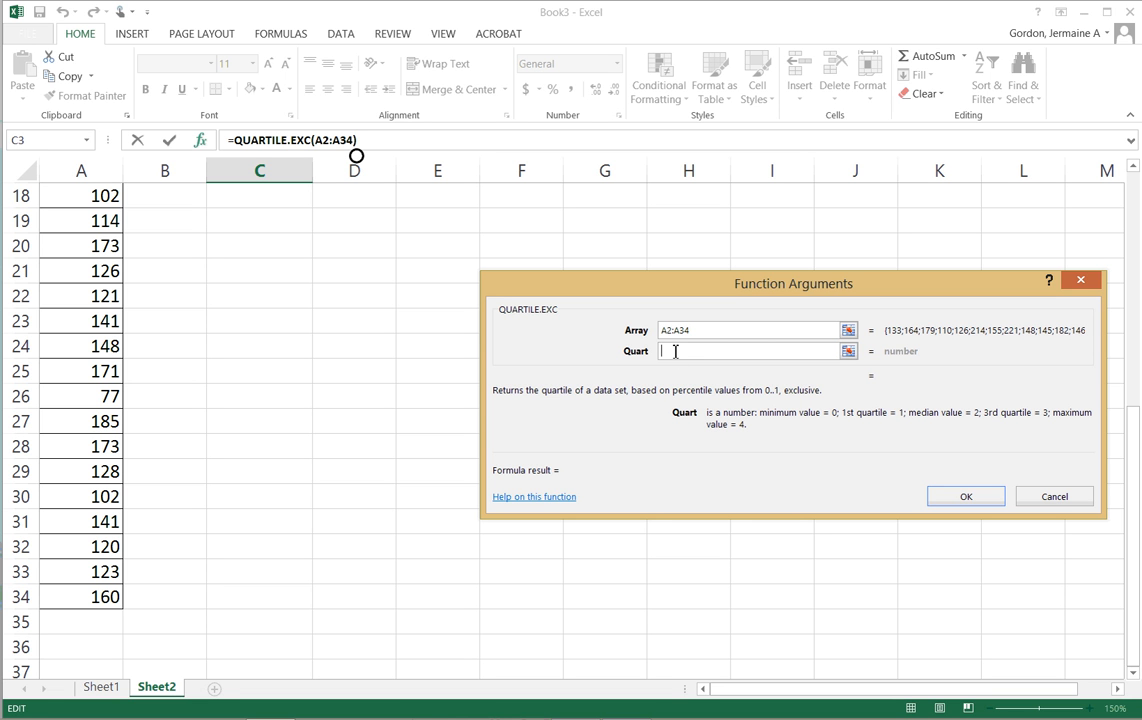
pyautogui.write('1')
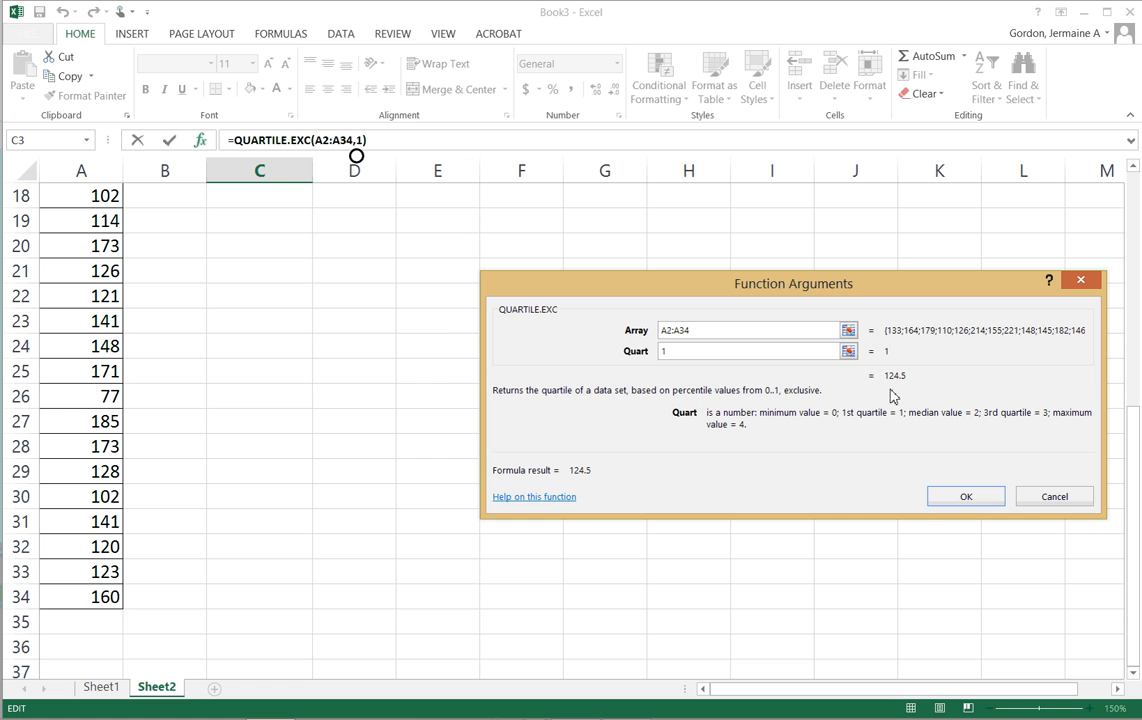
pyautogui.click(964, 497)
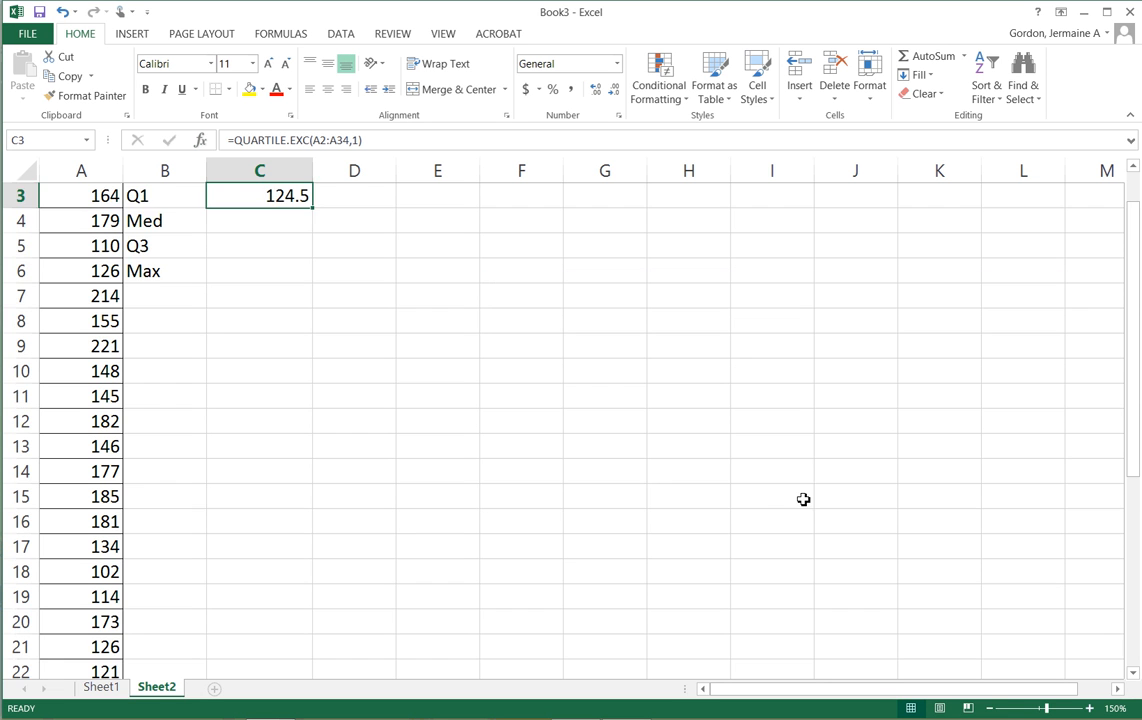
# Step: Insert the statistical function MEDIAN into cell C4, beside the Med label
pyautogui.scroll(1, 466, 456)
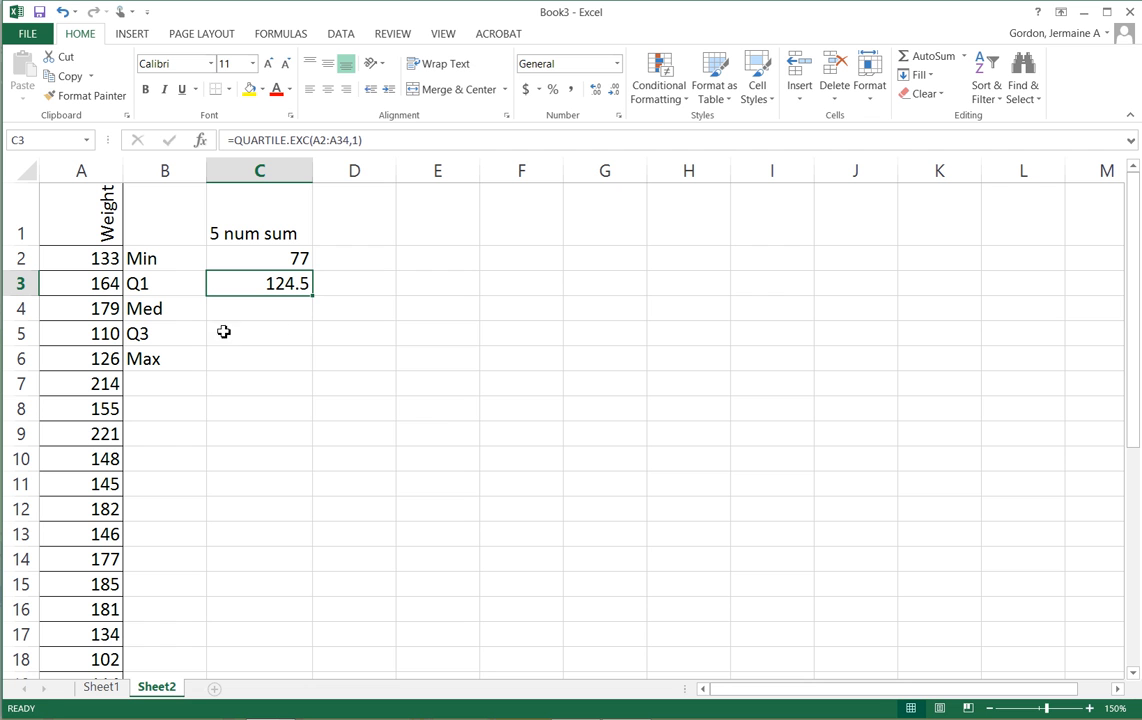
pyautogui.click(268, 311)
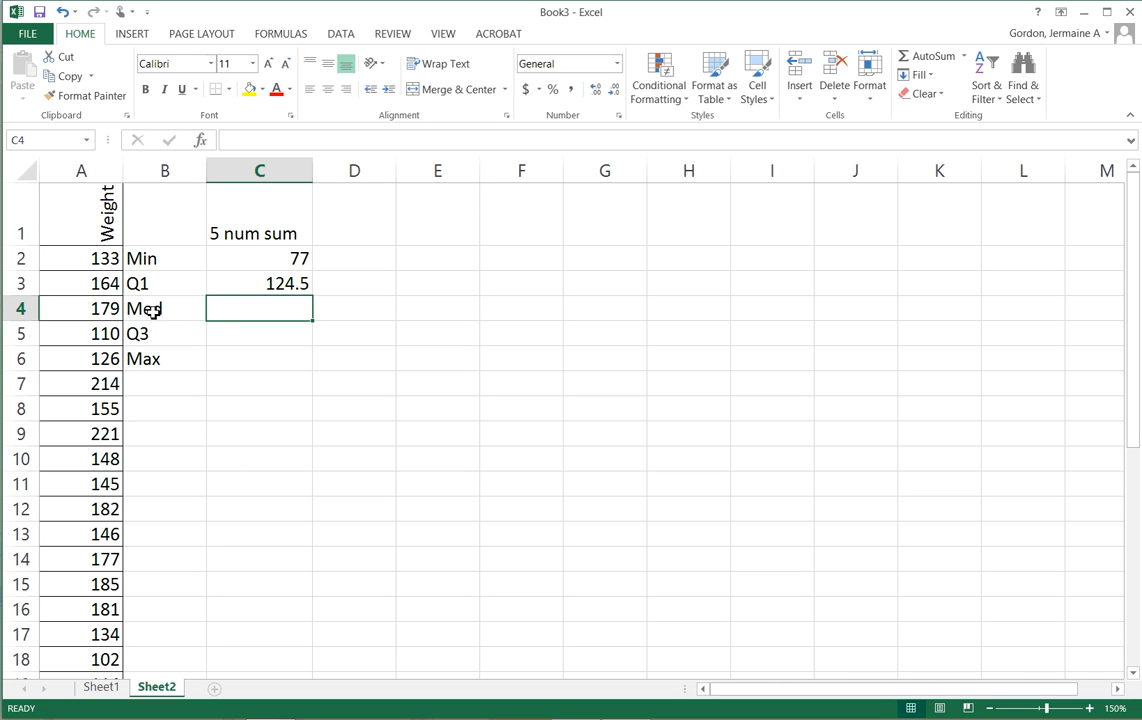
pyautogui.click(200, 140)
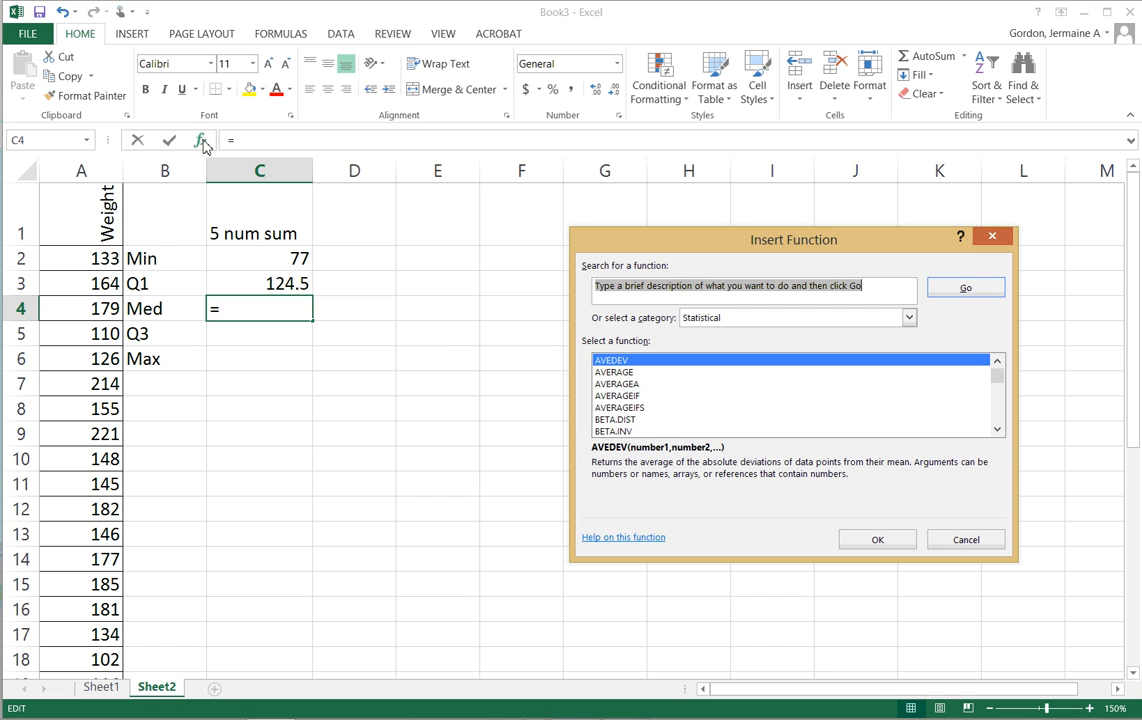
pyautogui.scroll(-11, 752, 404)
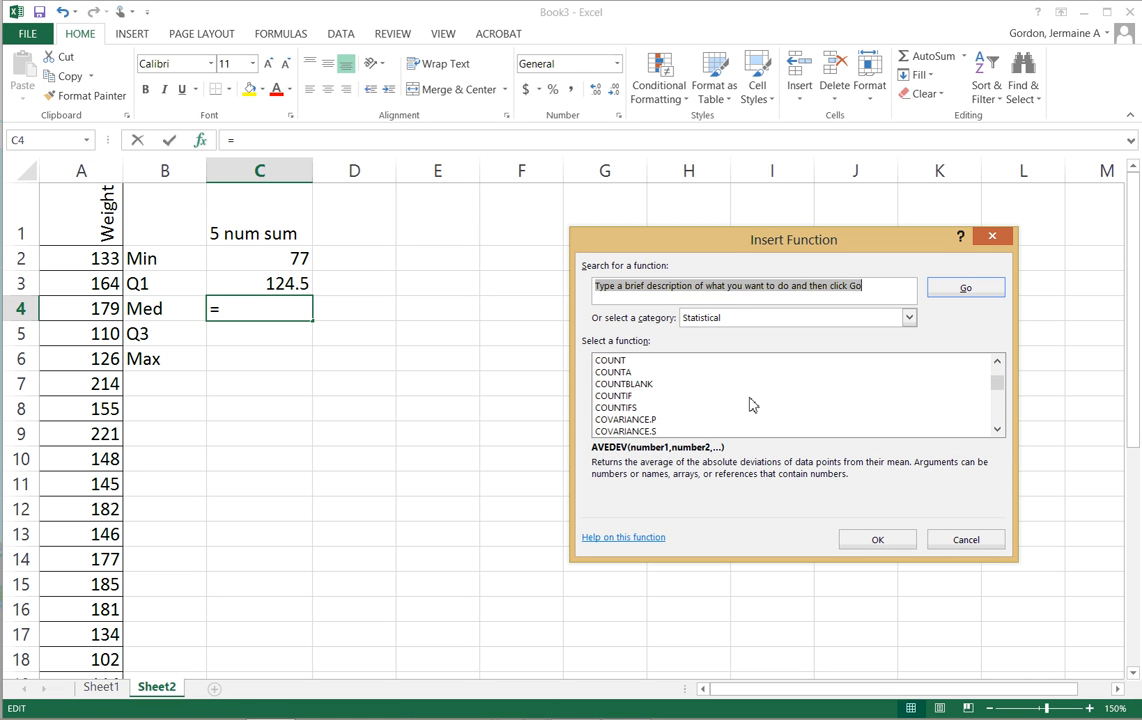
pyautogui.scroll(-3, 752, 404)
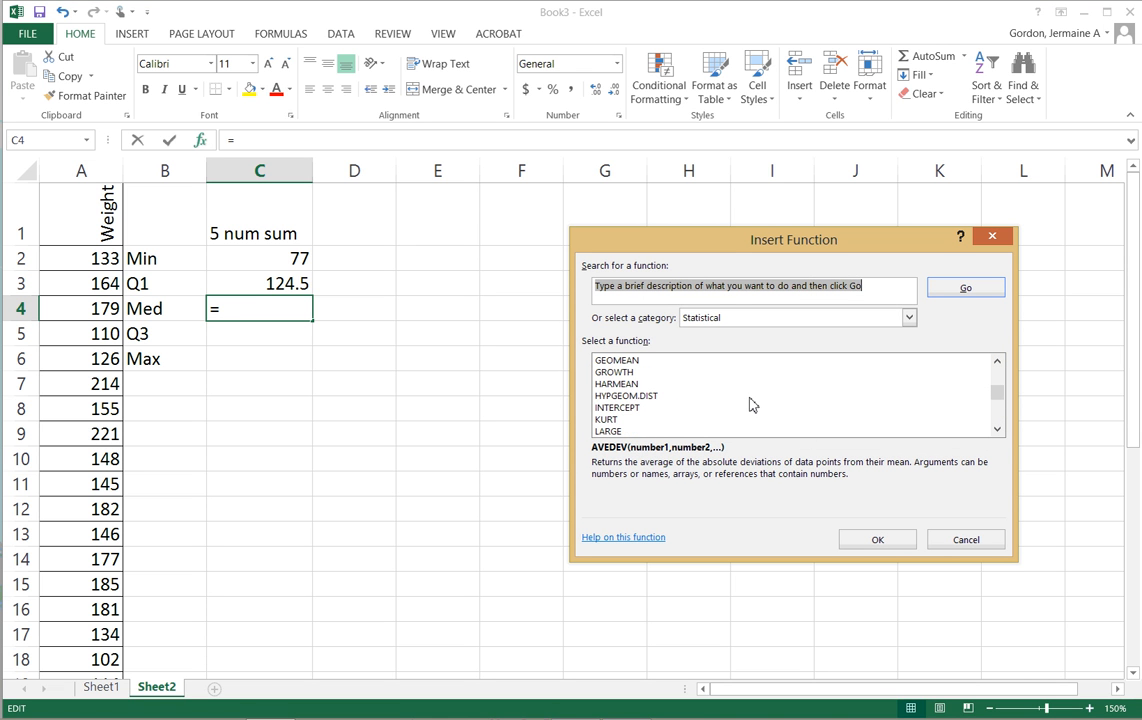
pyautogui.scroll(2, 752, 404)
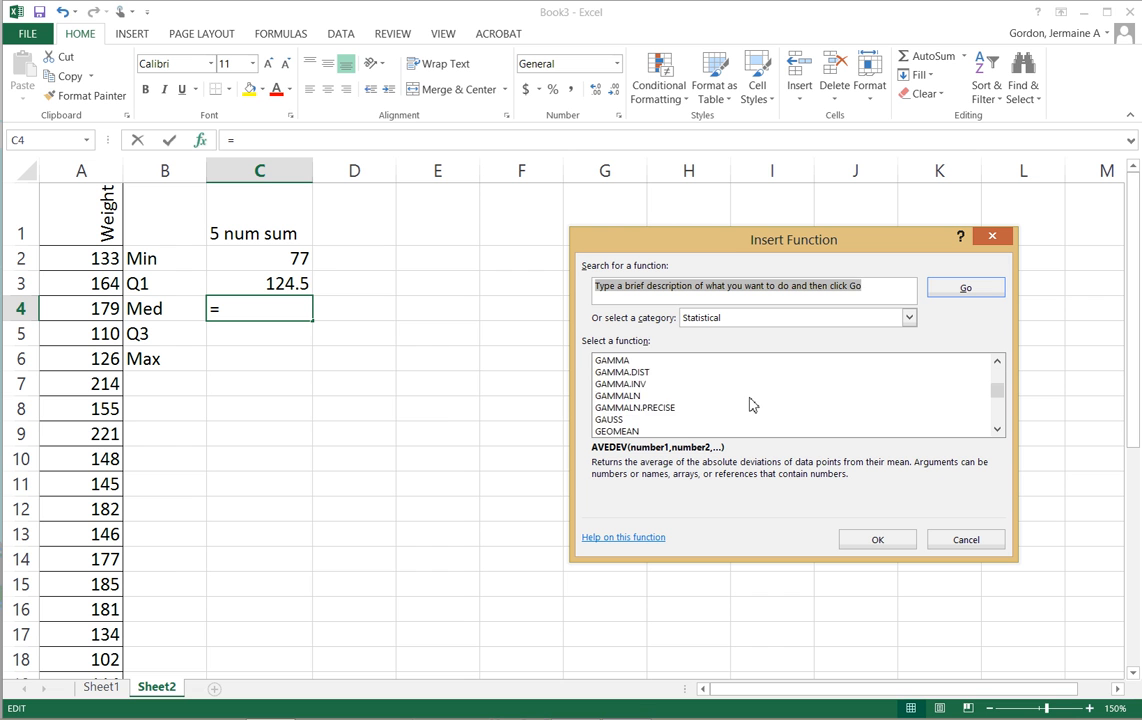
pyautogui.scroll(-5, 752, 404)
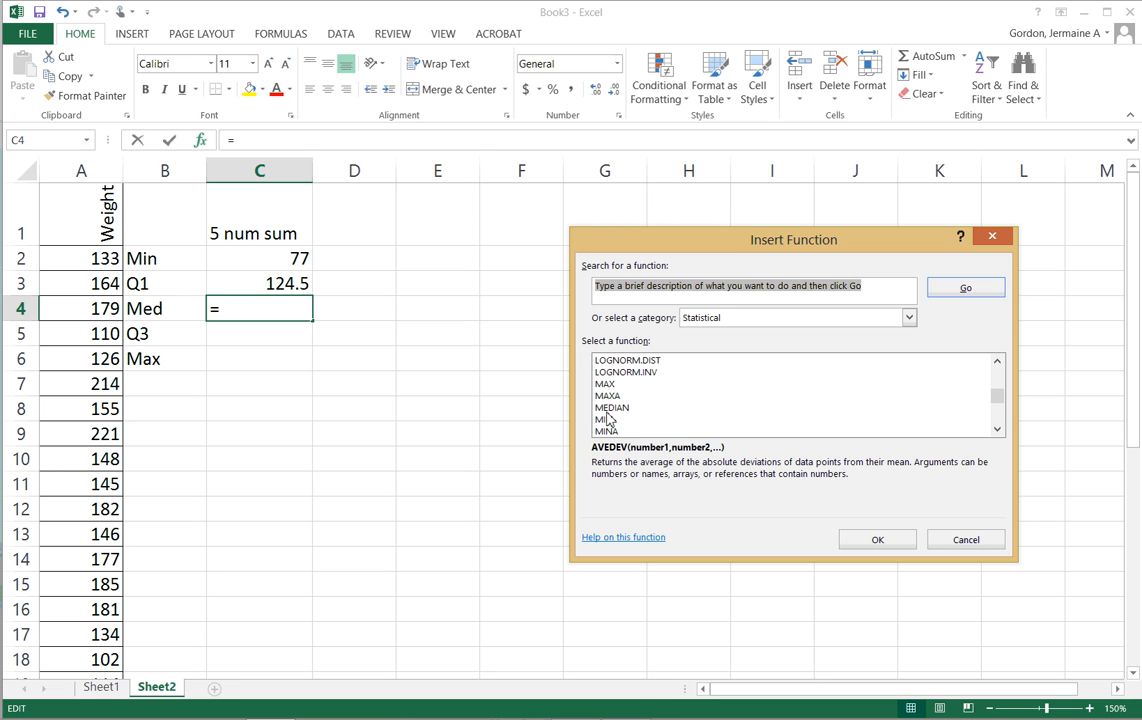
pyautogui.click(607, 409)
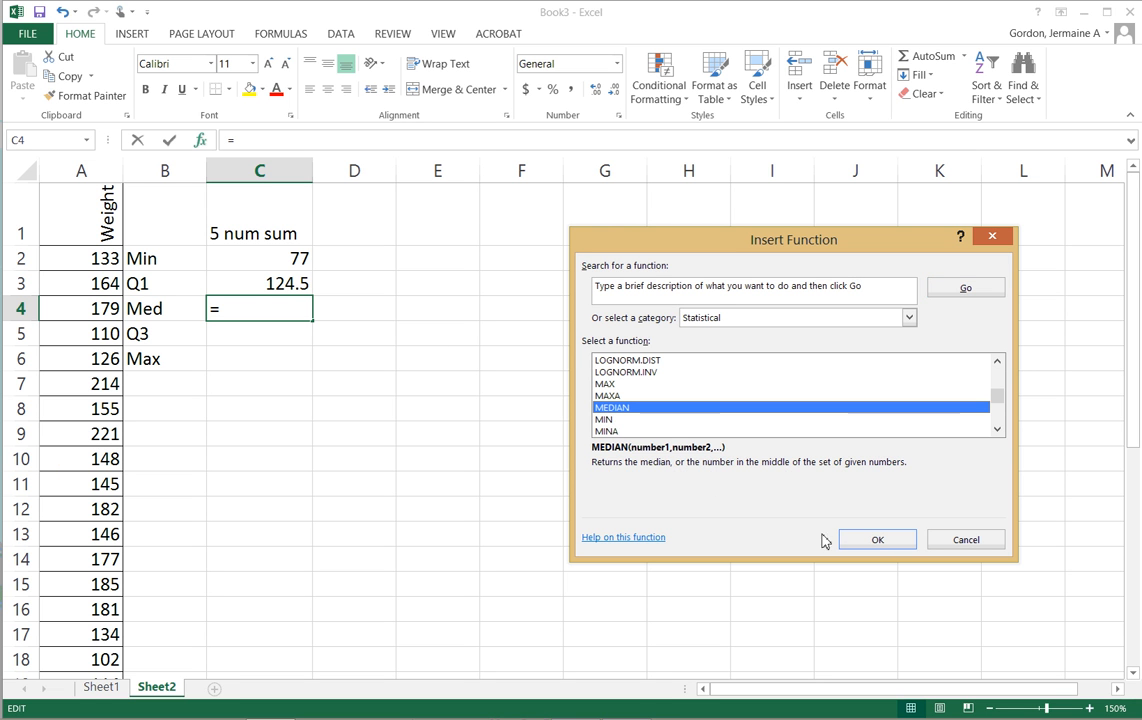
pyautogui.click(877, 540)
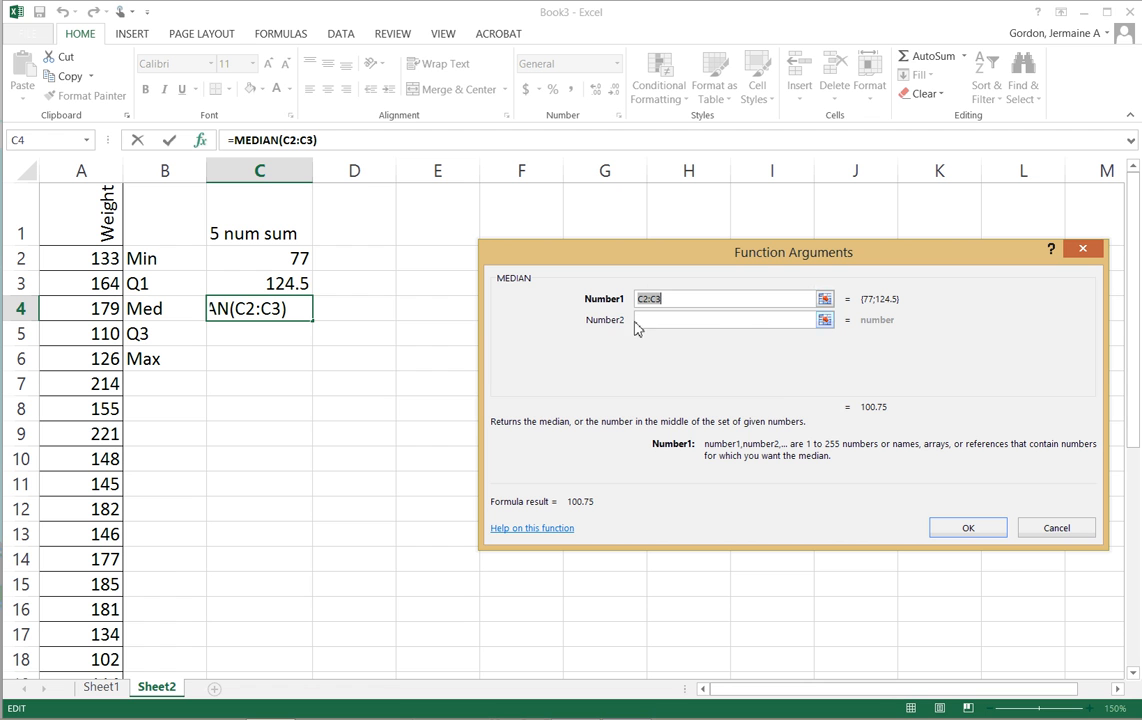
# Step: Set the MEDIAN function's range to the weight data A2:A34 and complete the formula
pyautogui.click(824, 299)
pyautogui.click(97, 260)
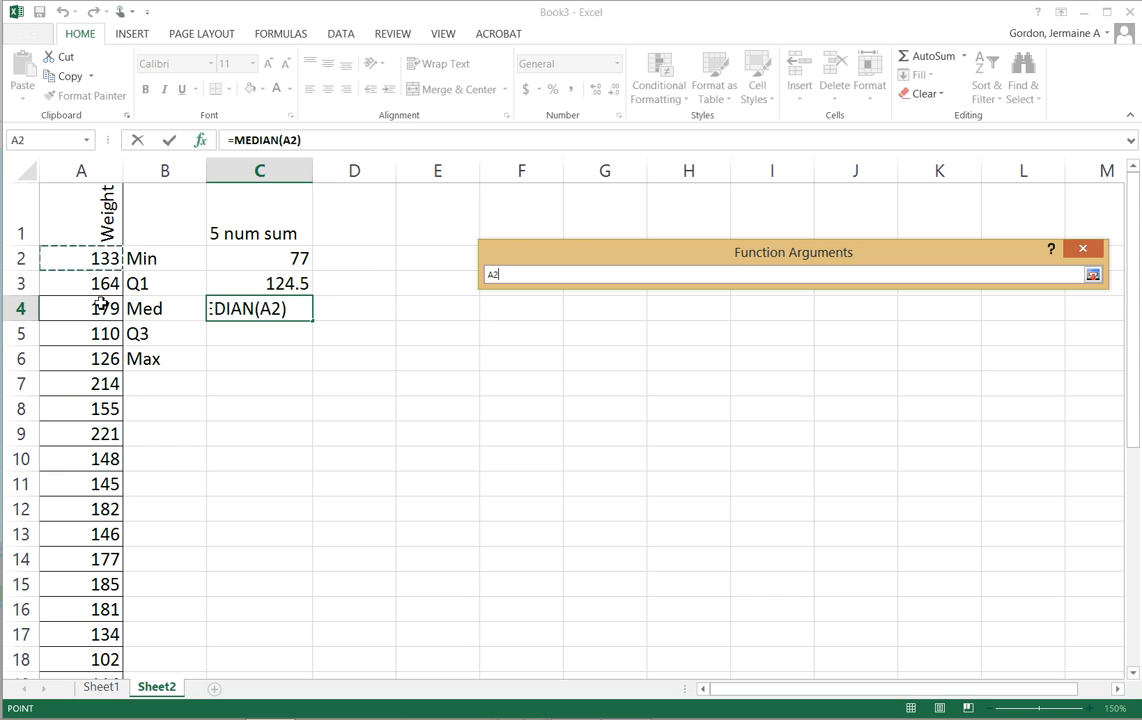
pyautogui.moveTo(102, 303); pyautogui.dragTo(90, 620)
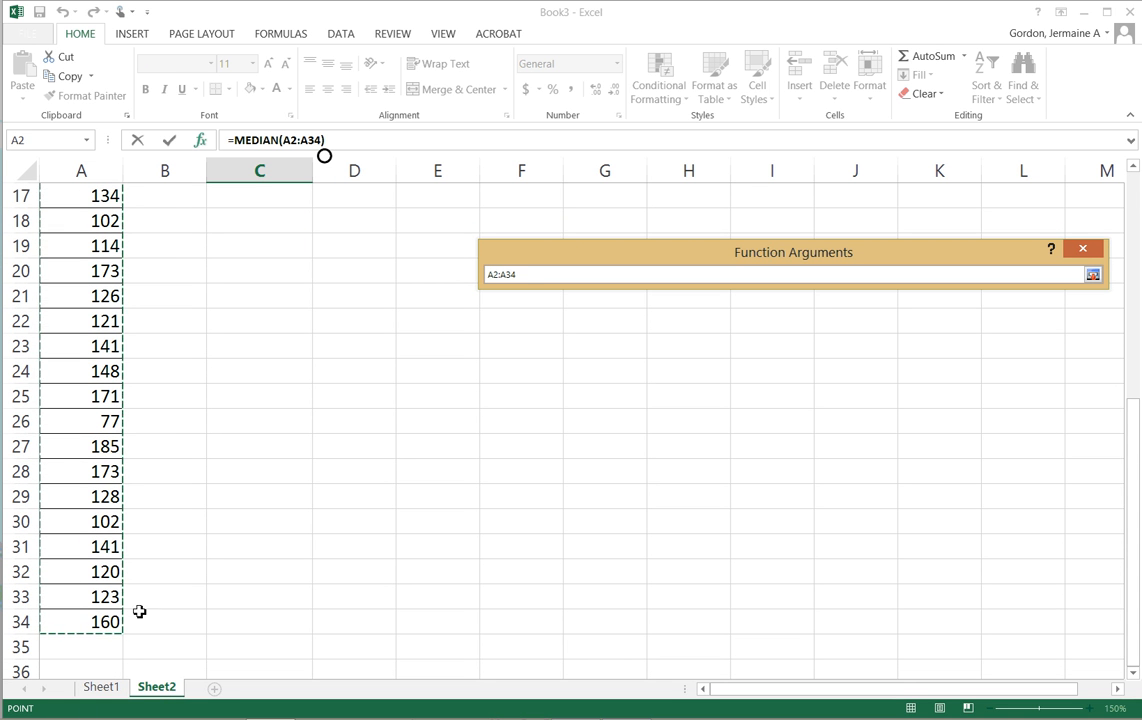
pyautogui.click(1092, 276)
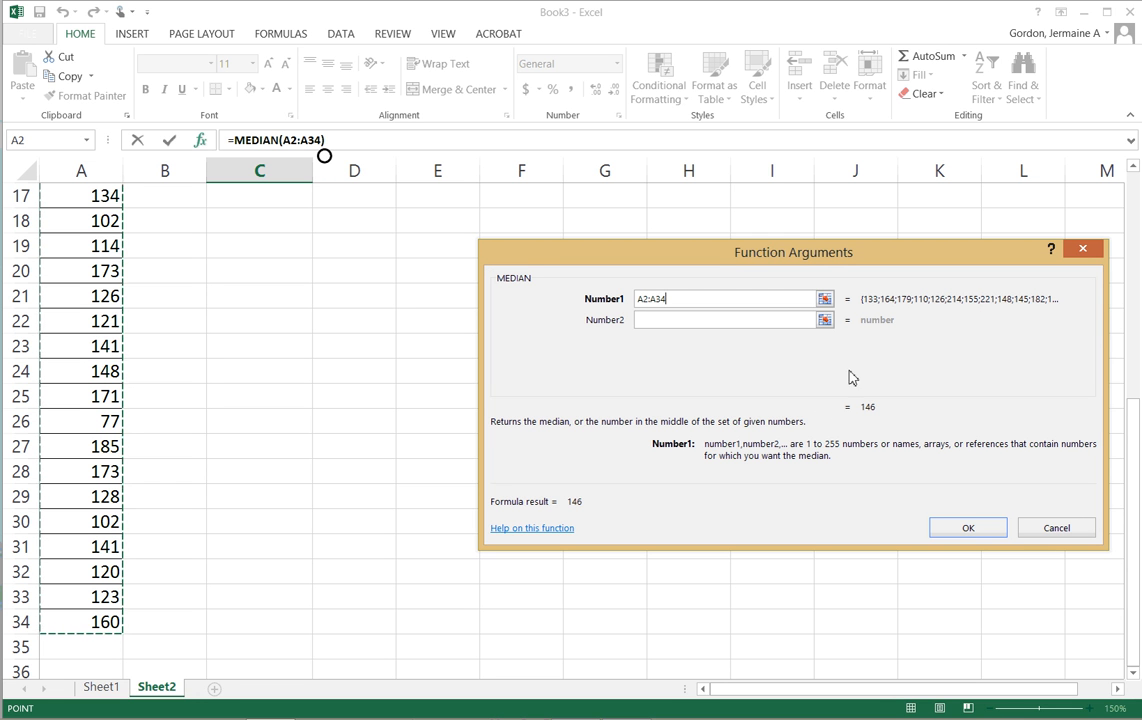
pyautogui.click(944, 528)
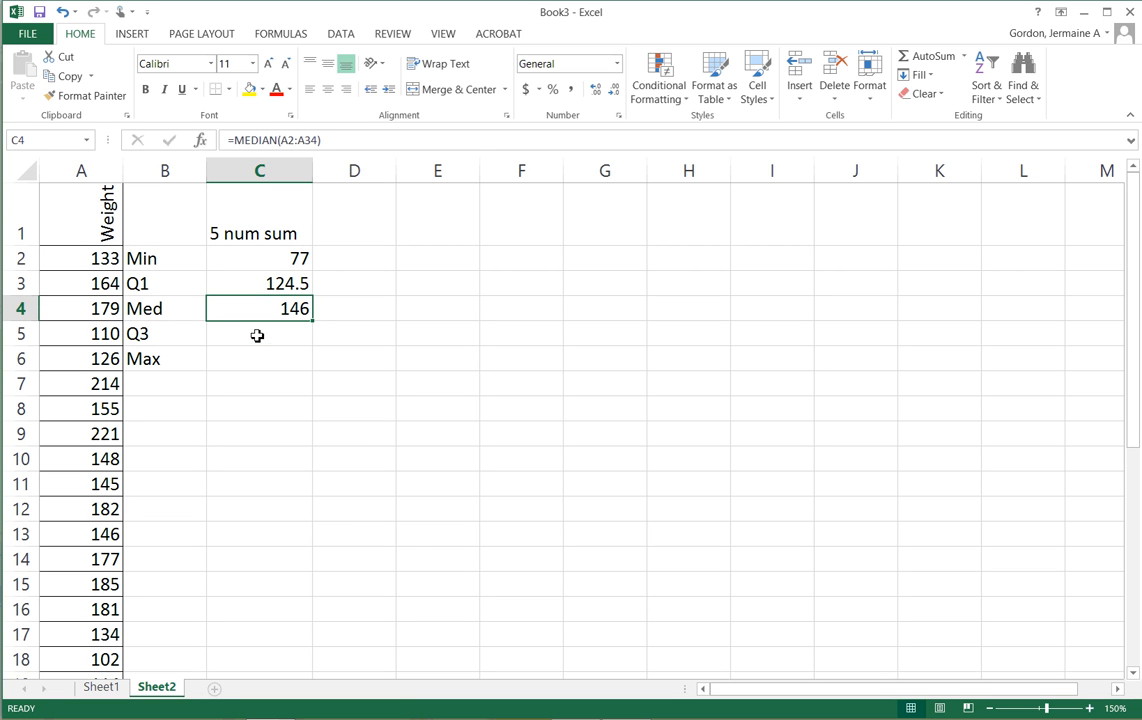
# Step: Insert the statistical function QUARTILE.EXC into cell C5, beside the Q3 label
pyautogui.click(257, 336)
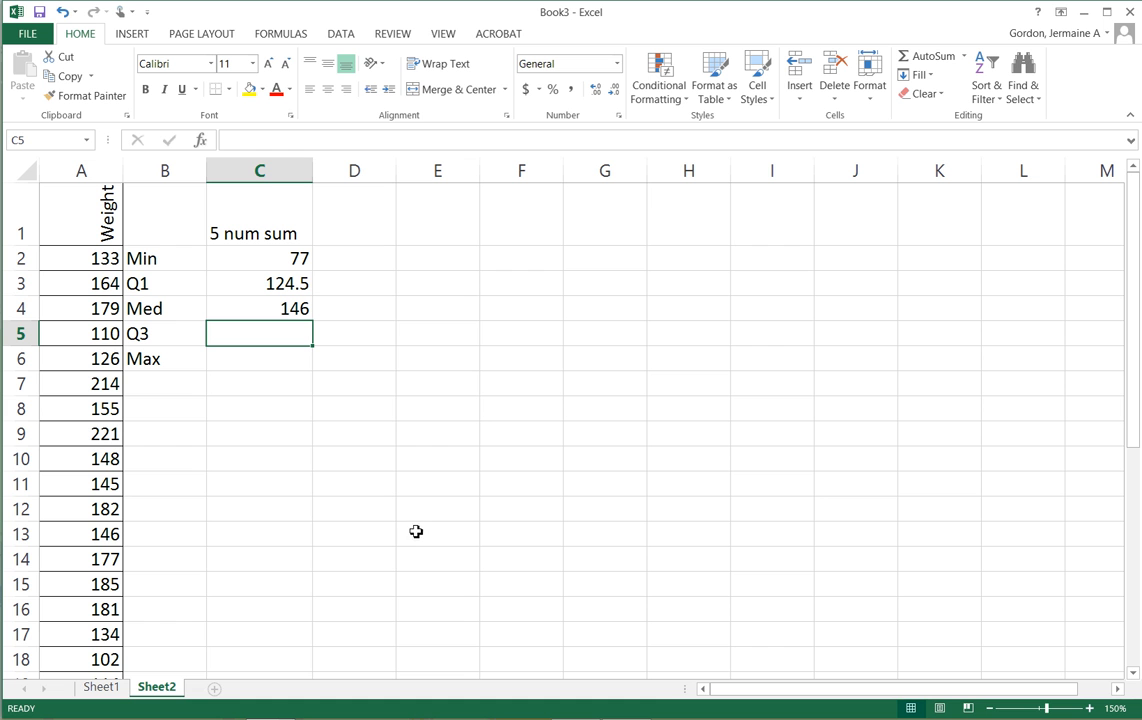
pyautogui.click(200, 141)
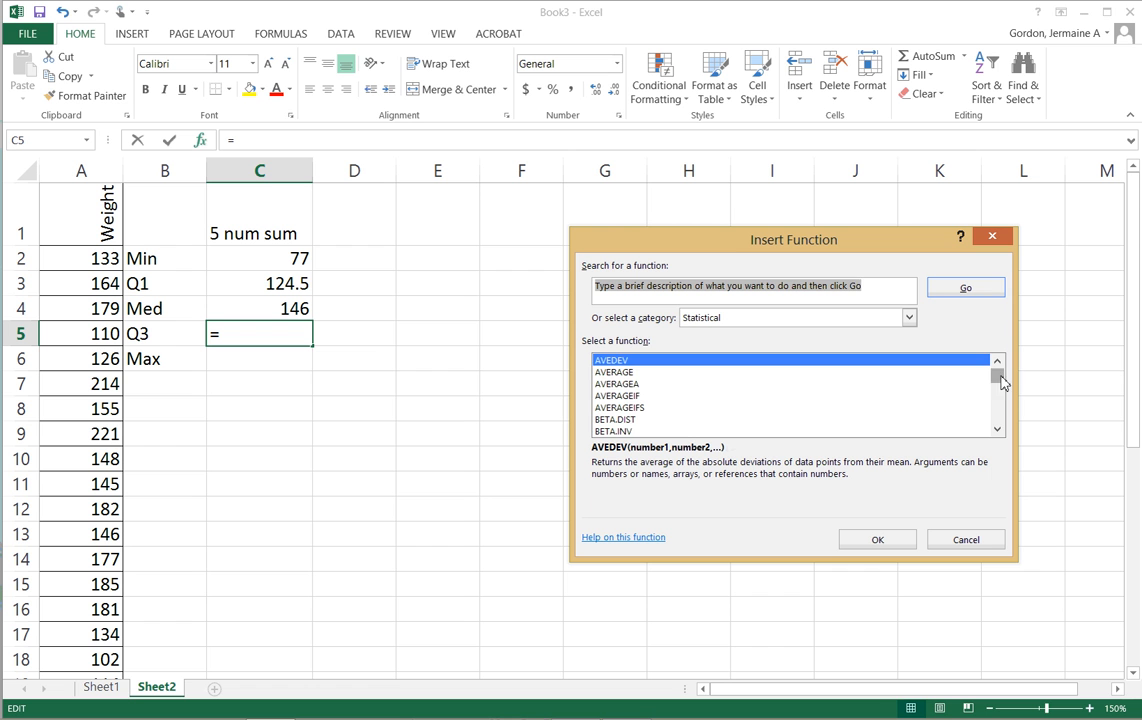
pyautogui.moveTo(1001, 381); pyautogui.dragTo(998, 411)
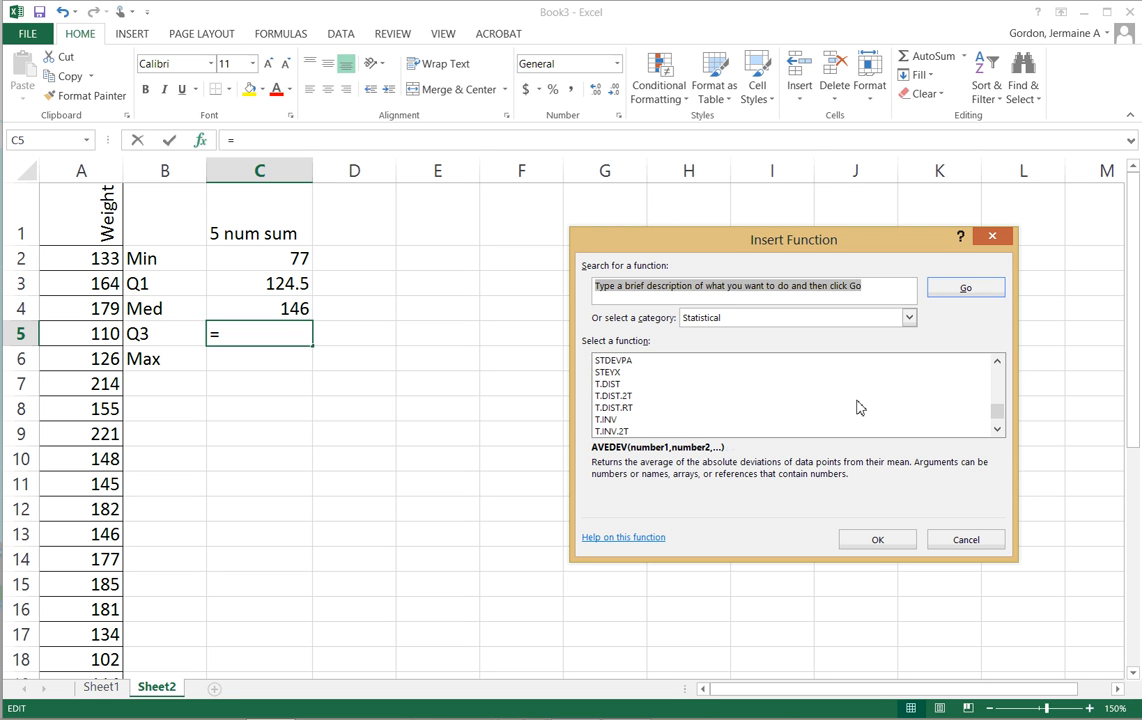
pyautogui.scroll(-2, 857, 407)
pyautogui.scroll(5, 857, 407)
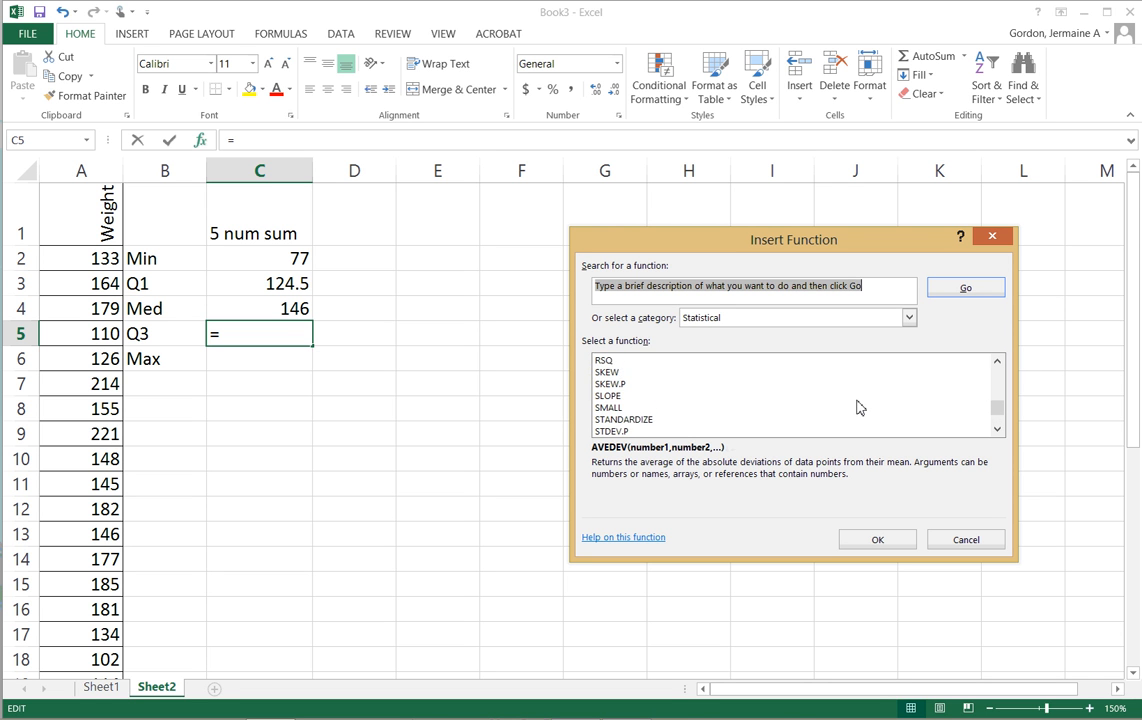
pyautogui.scroll(1, 857, 407)
pyautogui.scroll(1, 700, 390)
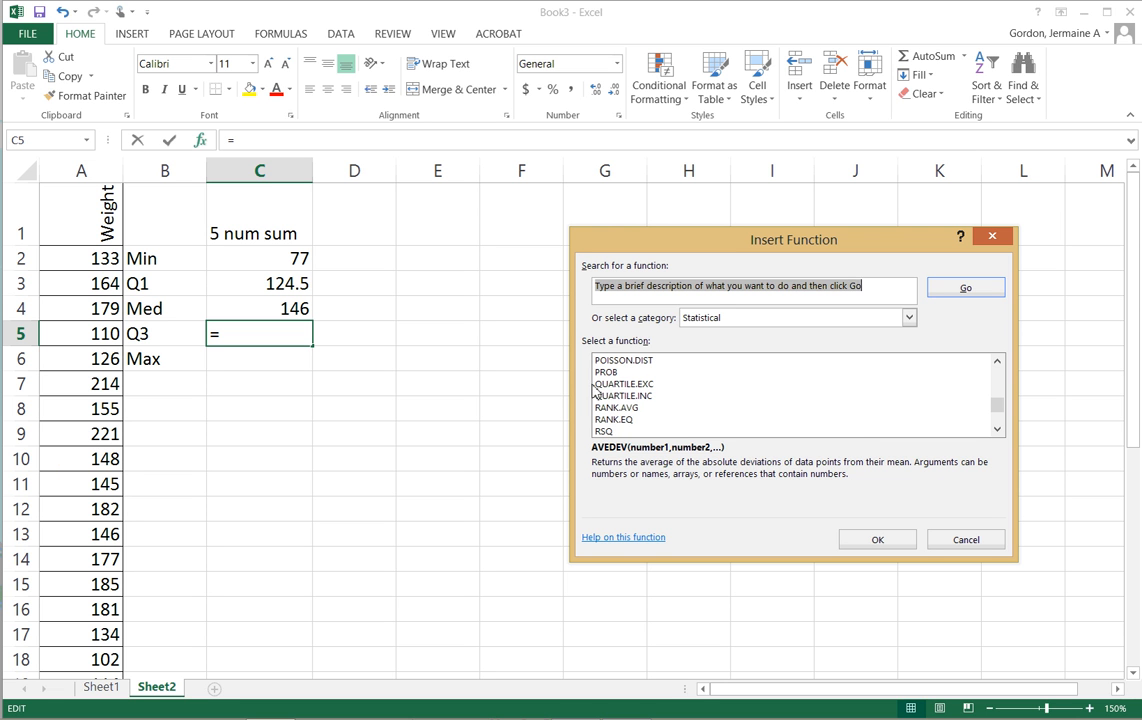
pyautogui.click(632, 385)
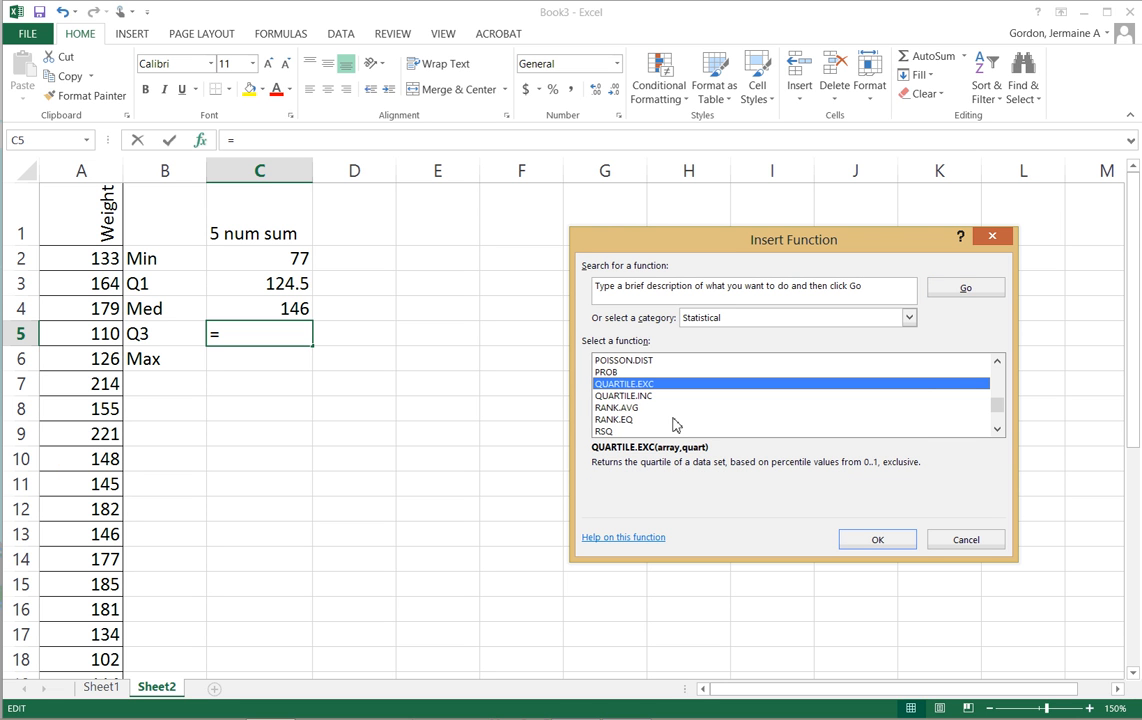
pyautogui.click(872, 540)
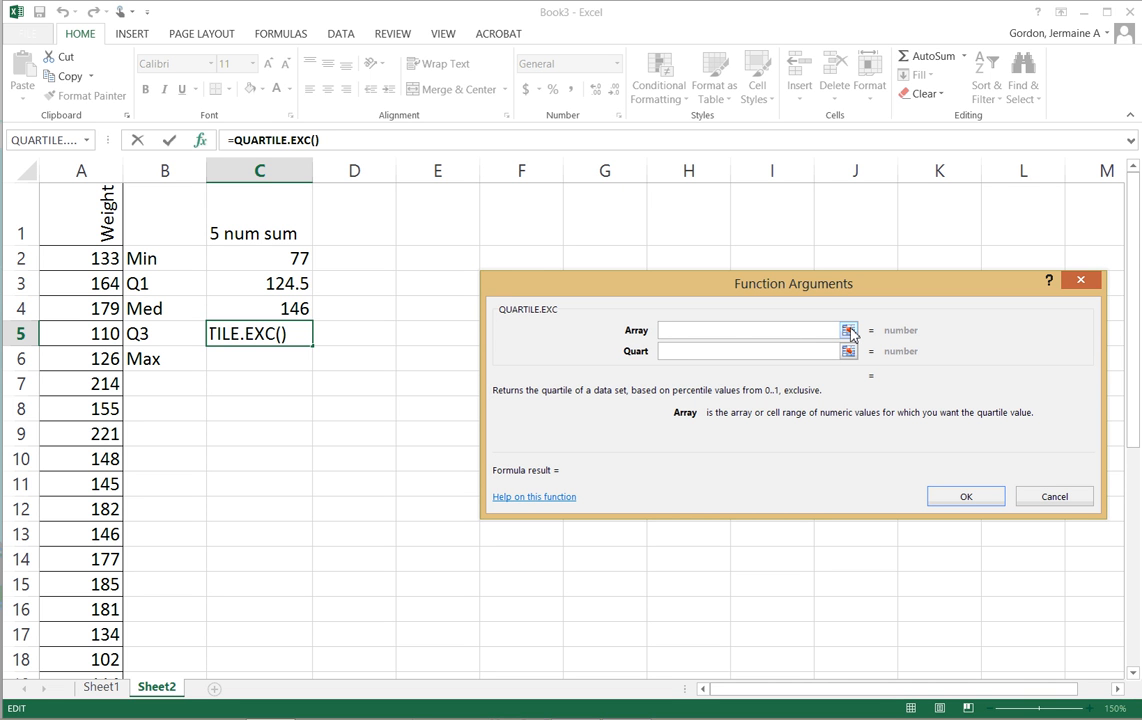
# Step: Set the QUARTILE.EXC array to A2:A34 and its quart to 3, and complete the Q3 formula
pyautogui.click(848, 331)
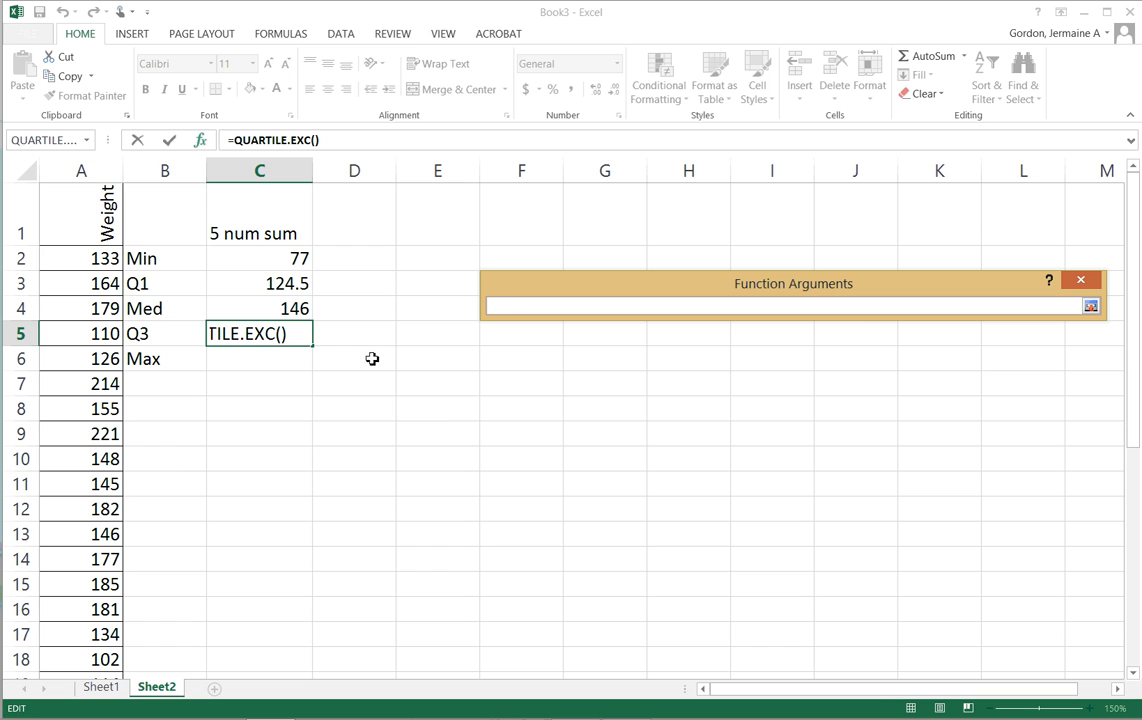
pyautogui.moveTo(84, 261); pyautogui.dragTo(76, 619)
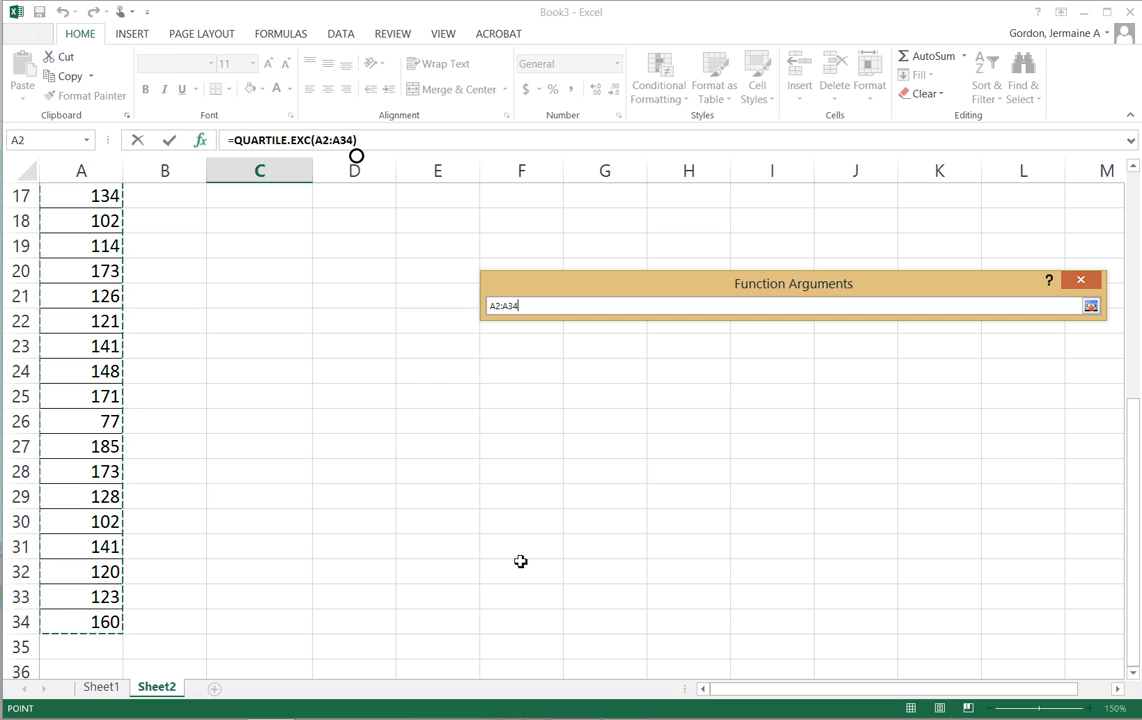
pyautogui.click(1091, 306)
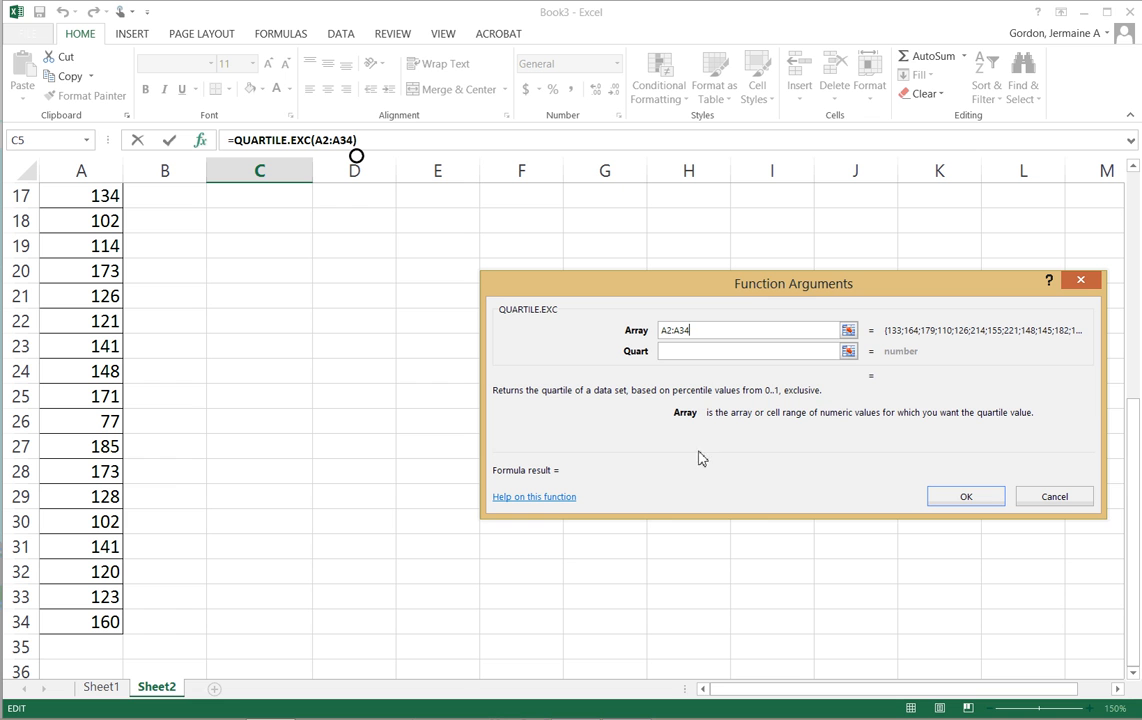
pyautogui.click(704, 352)
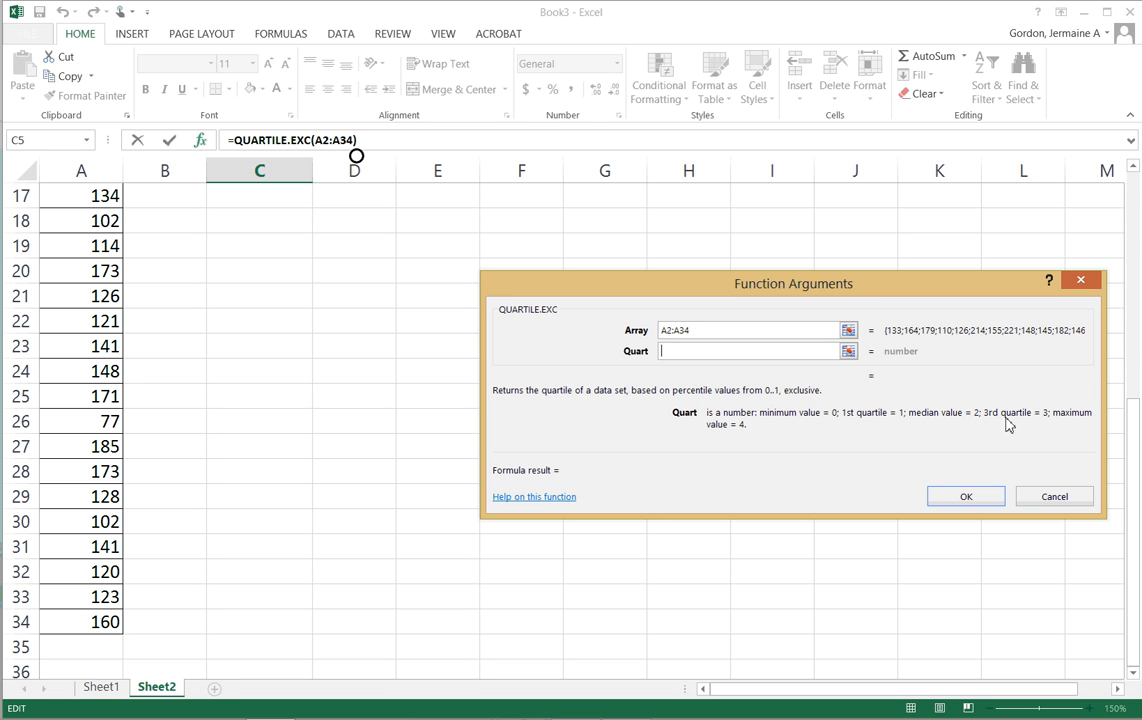
pyautogui.write('3')
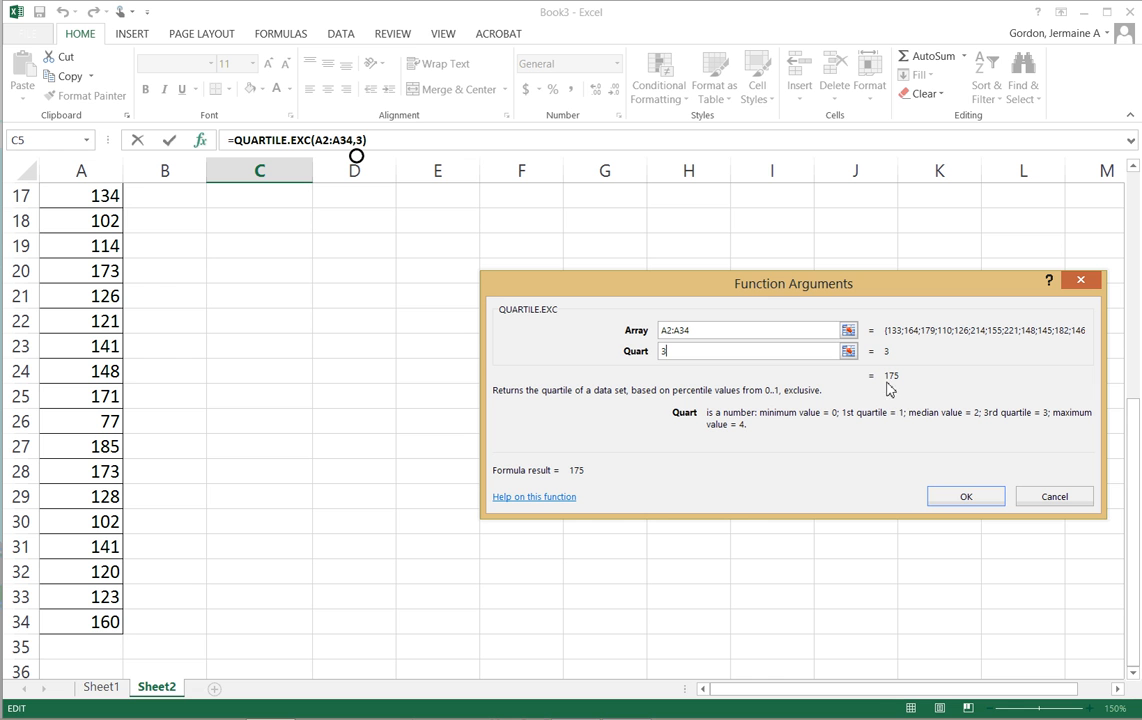
pyautogui.click(966, 497)
pyautogui.scroll(5, 969, 497)
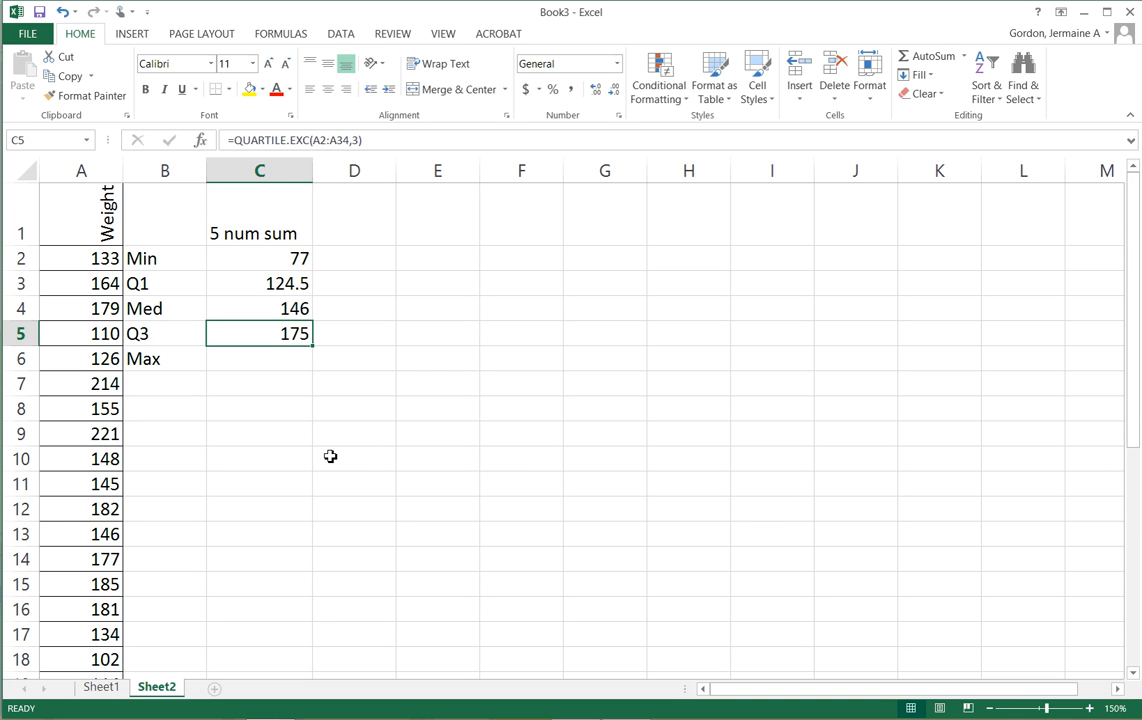
# Step: Insert the statistical function MAX into cell C6, beside the Max label
pyautogui.click(276, 362)
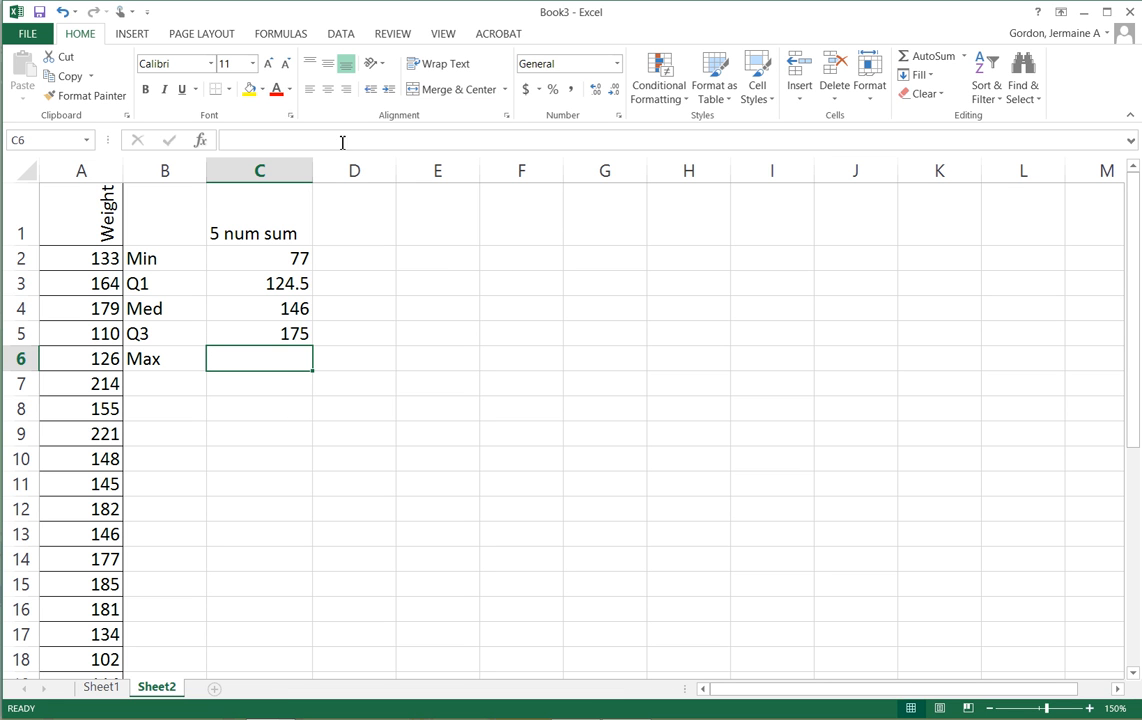
pyautogui.click(201, 141)
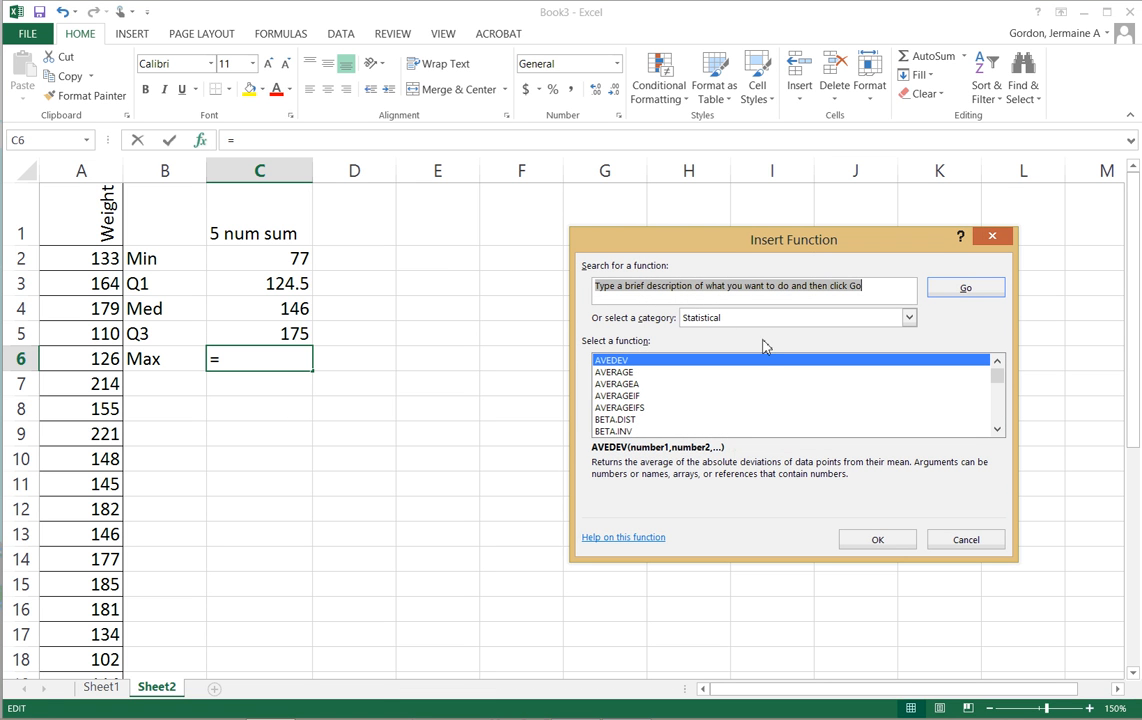
pyautogui.scroll(-16, 703, 408)
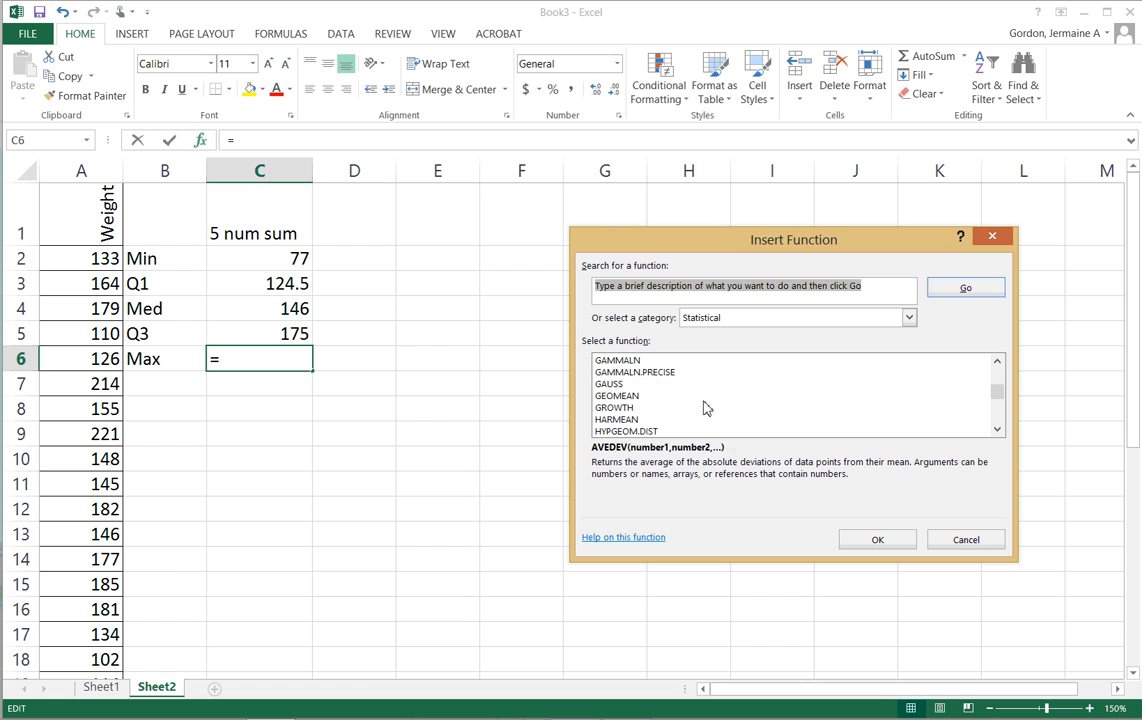
pyautogui.scroll(-1, 703, 407)
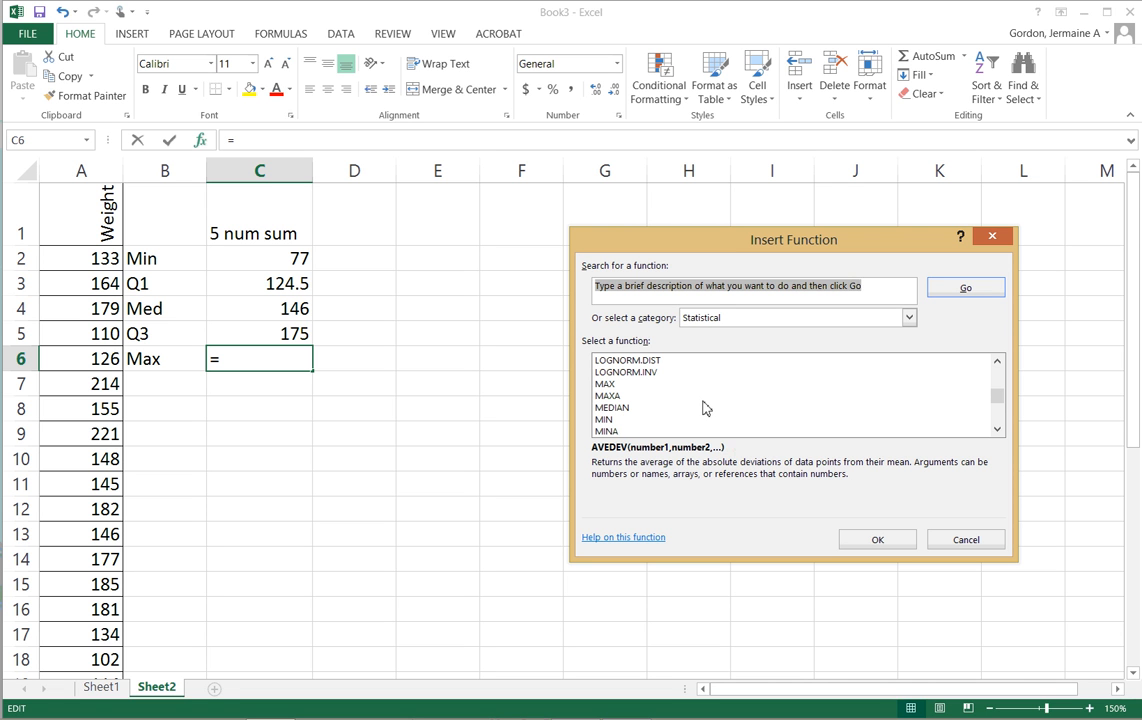
pyautogui.click(606, 384)
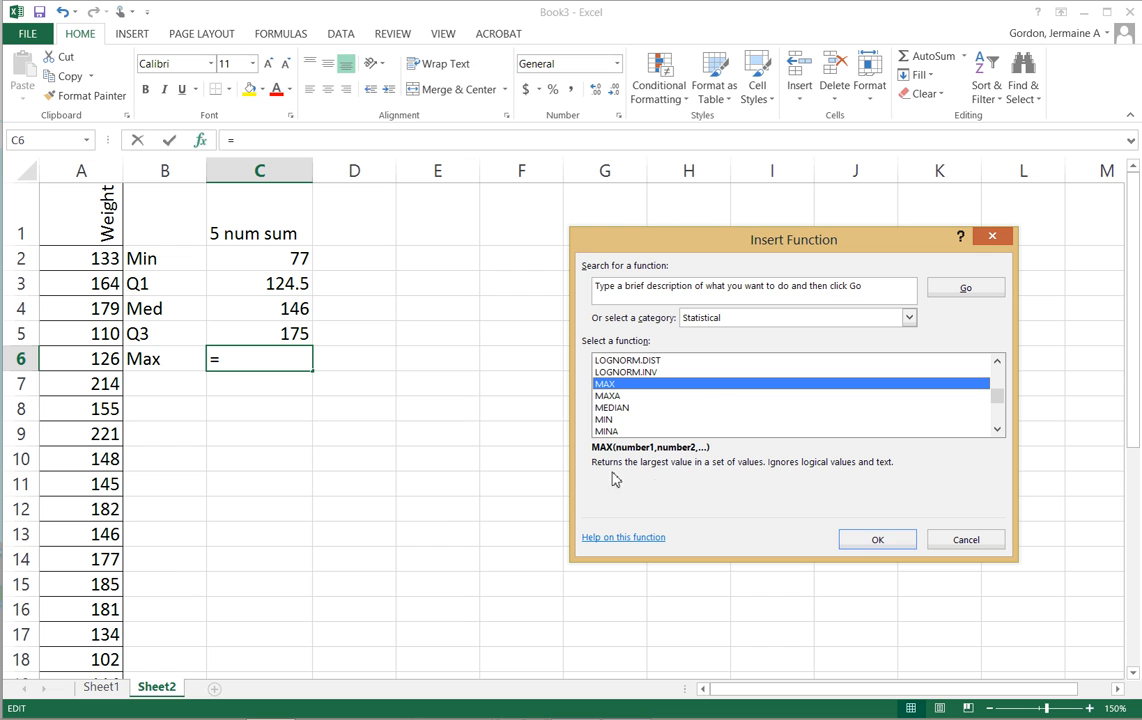
pyautogui.click(885, 542)
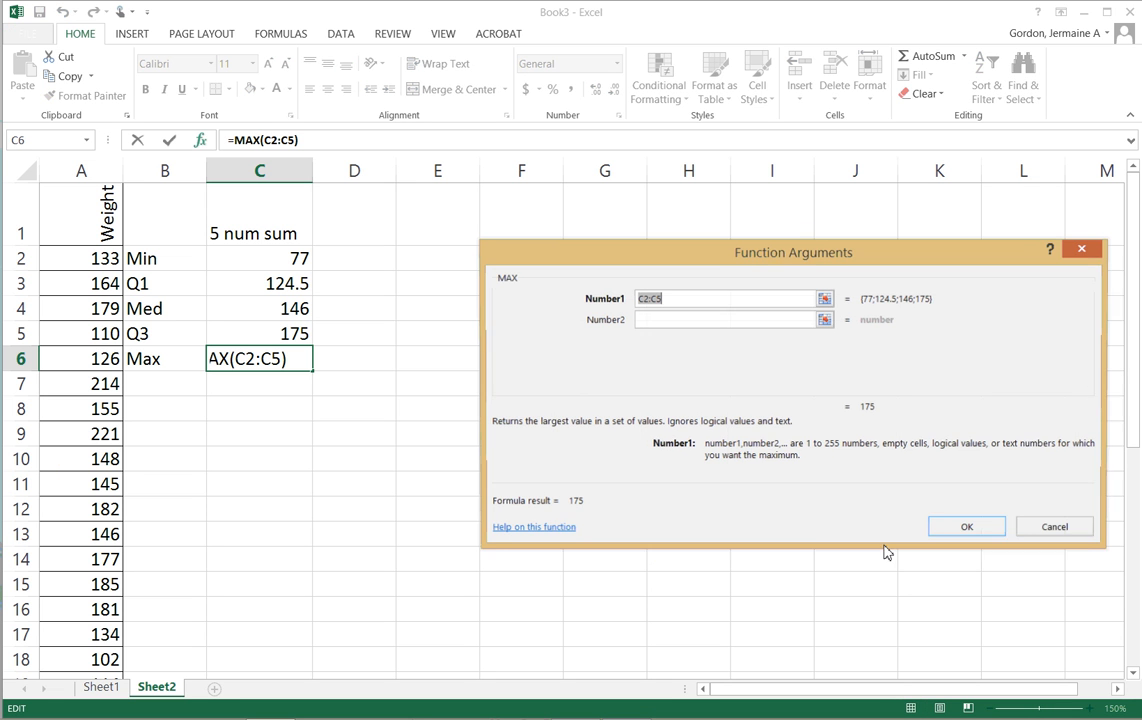
# Step: Set the MAX function's range to the weight data A2:A34 and complete the formula
pyautogui.click(824, 299)
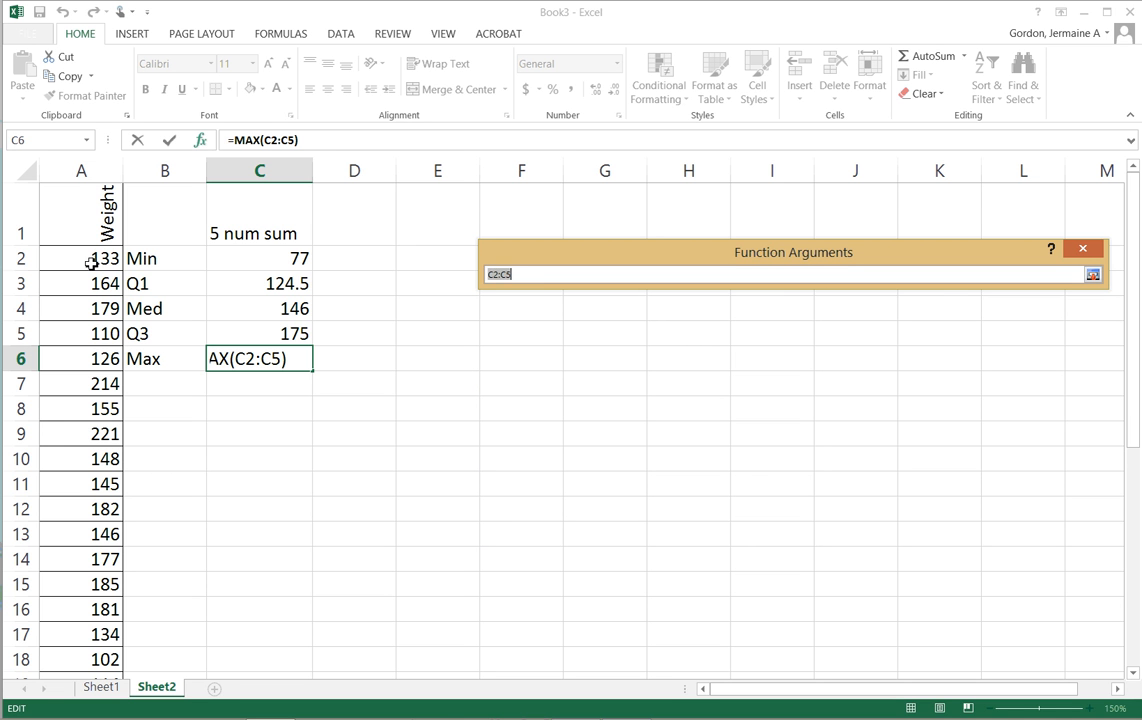
pyautogui.moveTo(94, 260); pyautogui.dragTo(75, 602)
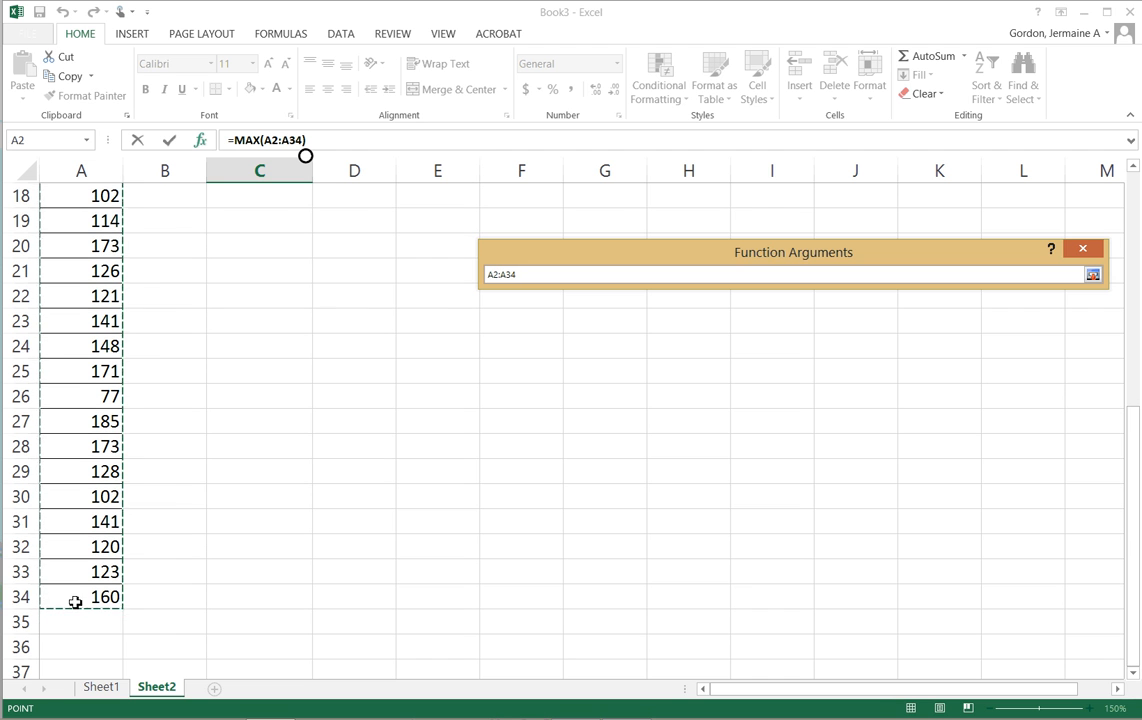
pyautogui.click(1094, 277)
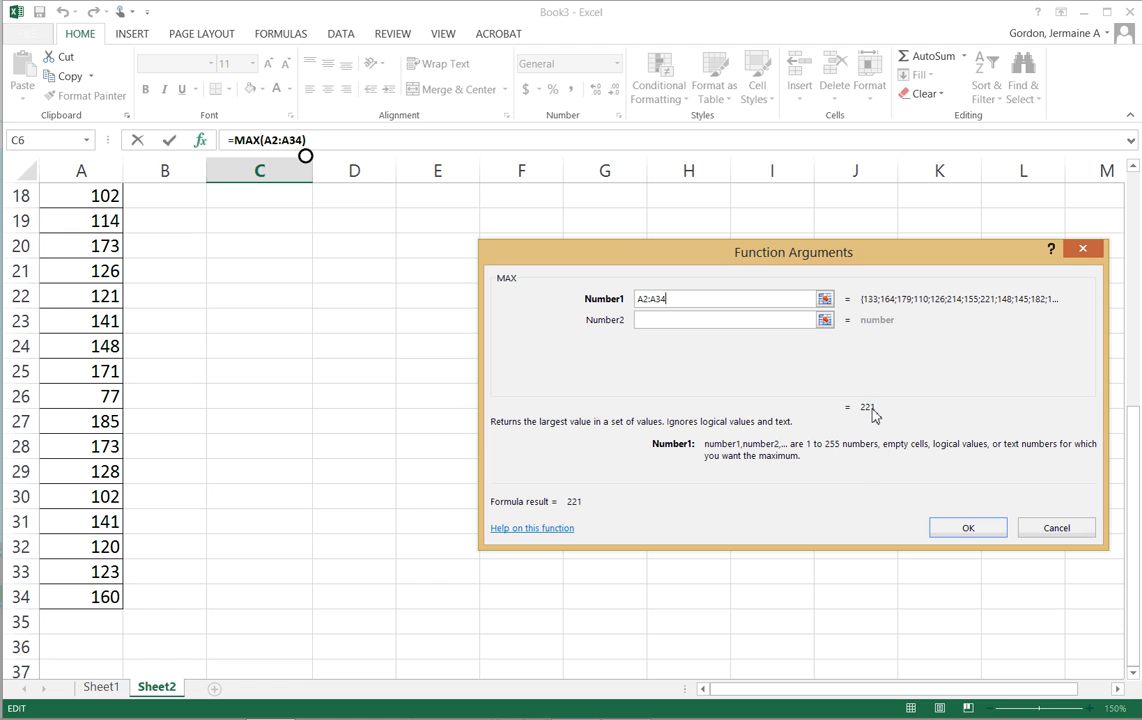
pyautogui.click(960, 530)
pyautogui.scroll(2, 701, 548)
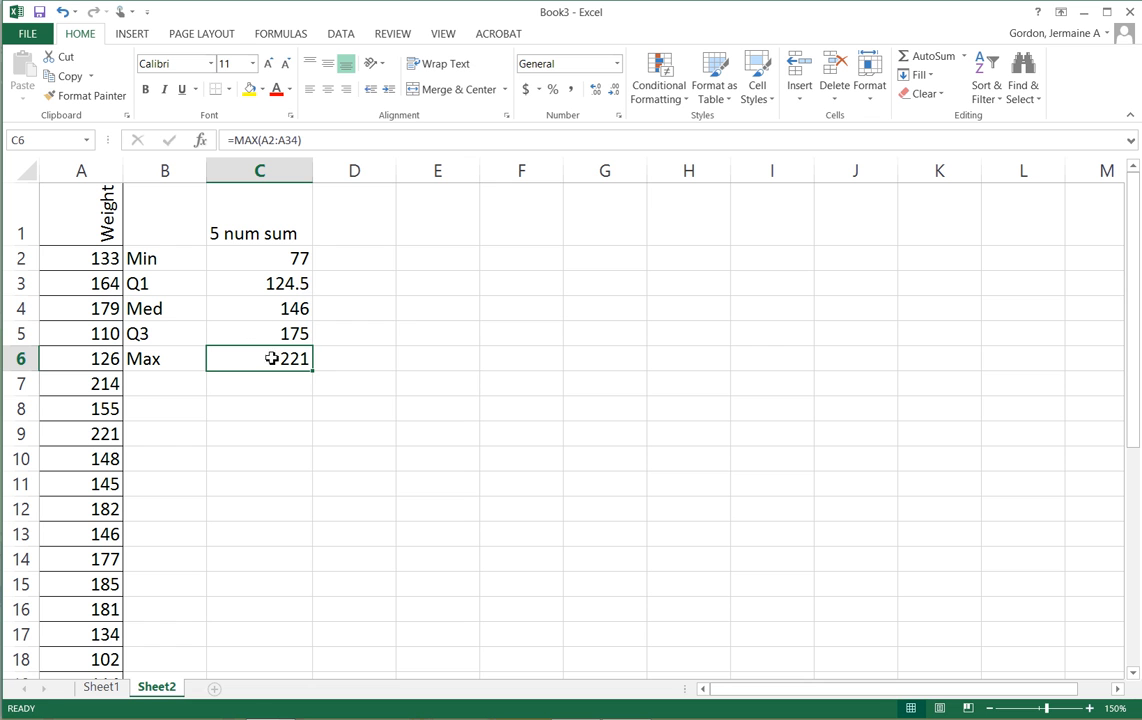
# Step: Add the heading Differences in D1 and enter 77 beneath it in D2 for the Min row
pyautogui.click(350, 233)
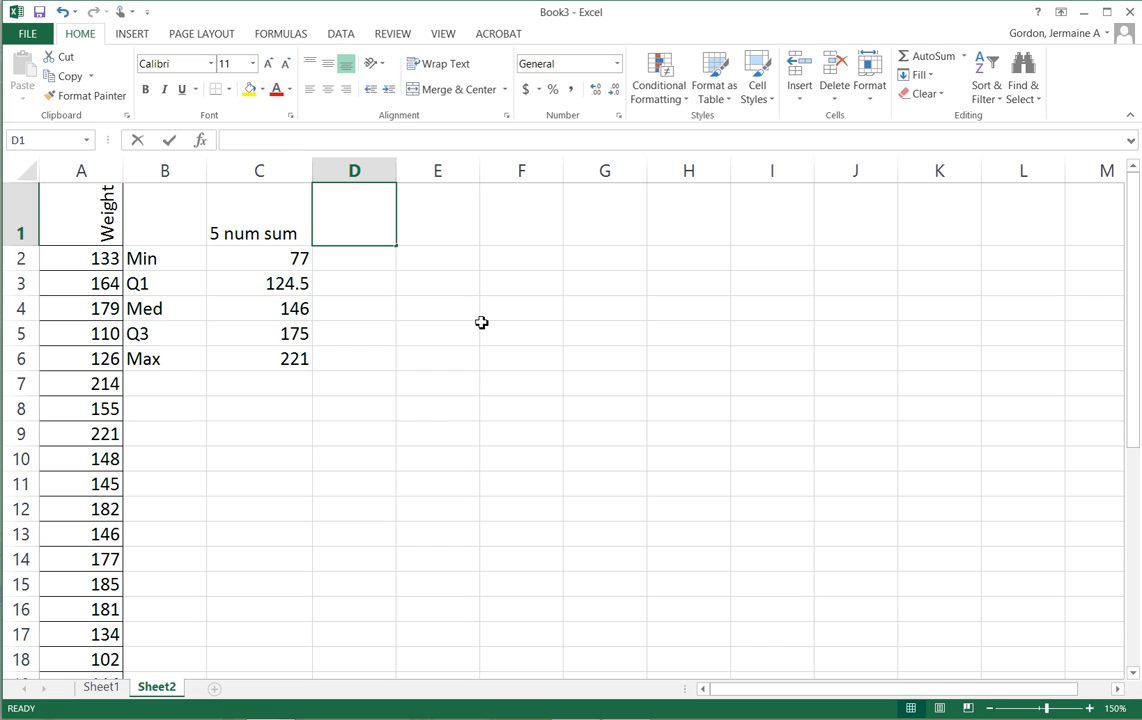
pyautogui.write('Differenc')
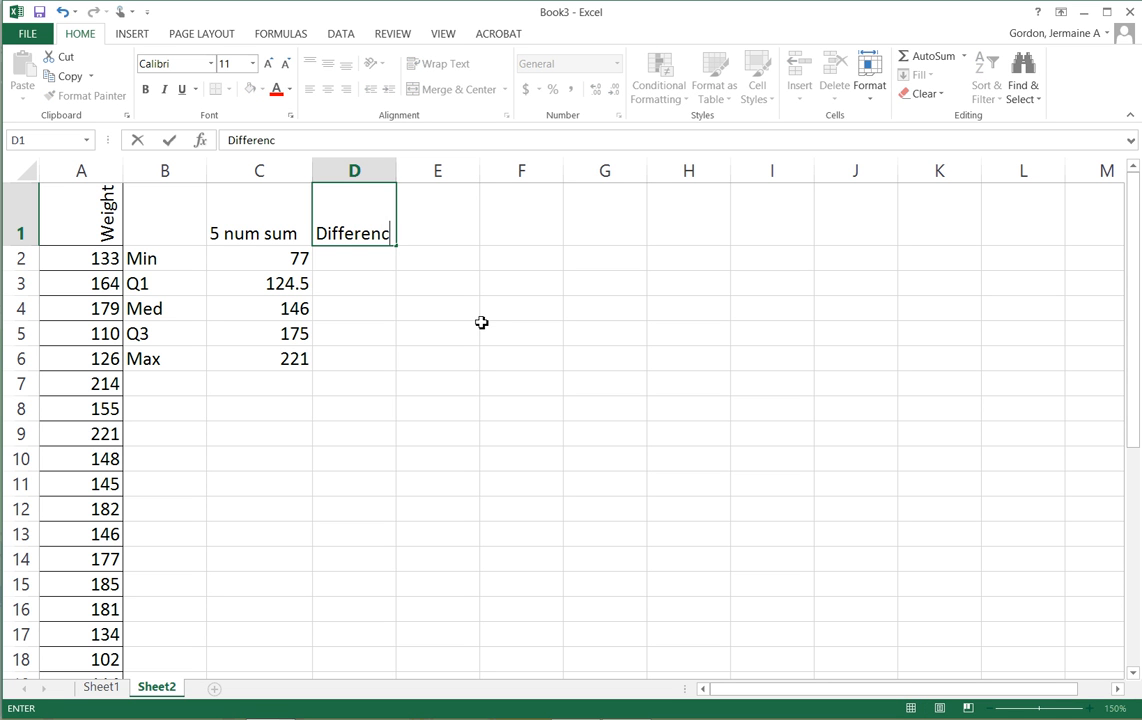
pyautogui.write('es')
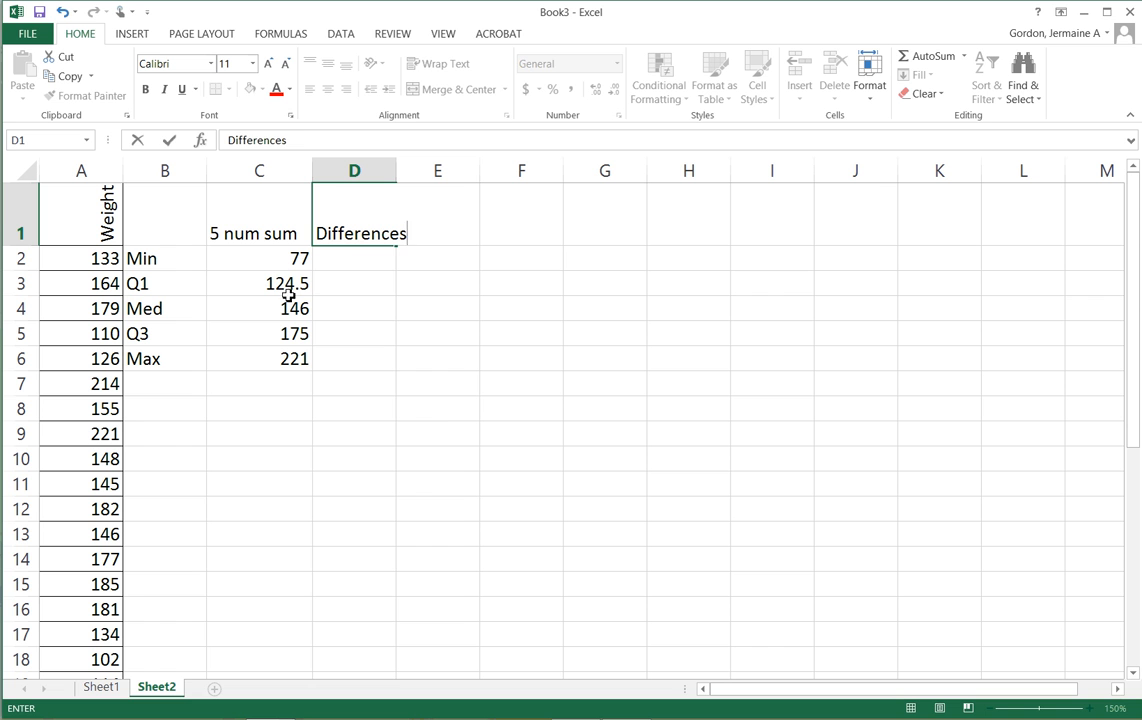
pyautogui.press('Return')
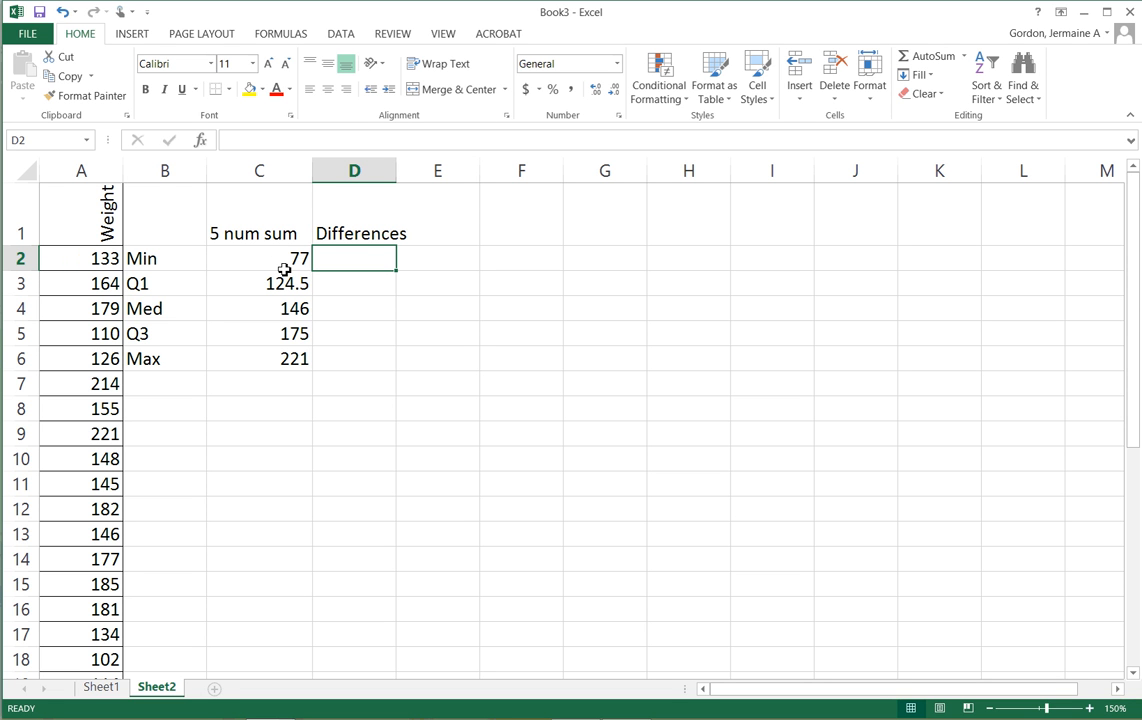
pyautogui.write('77')
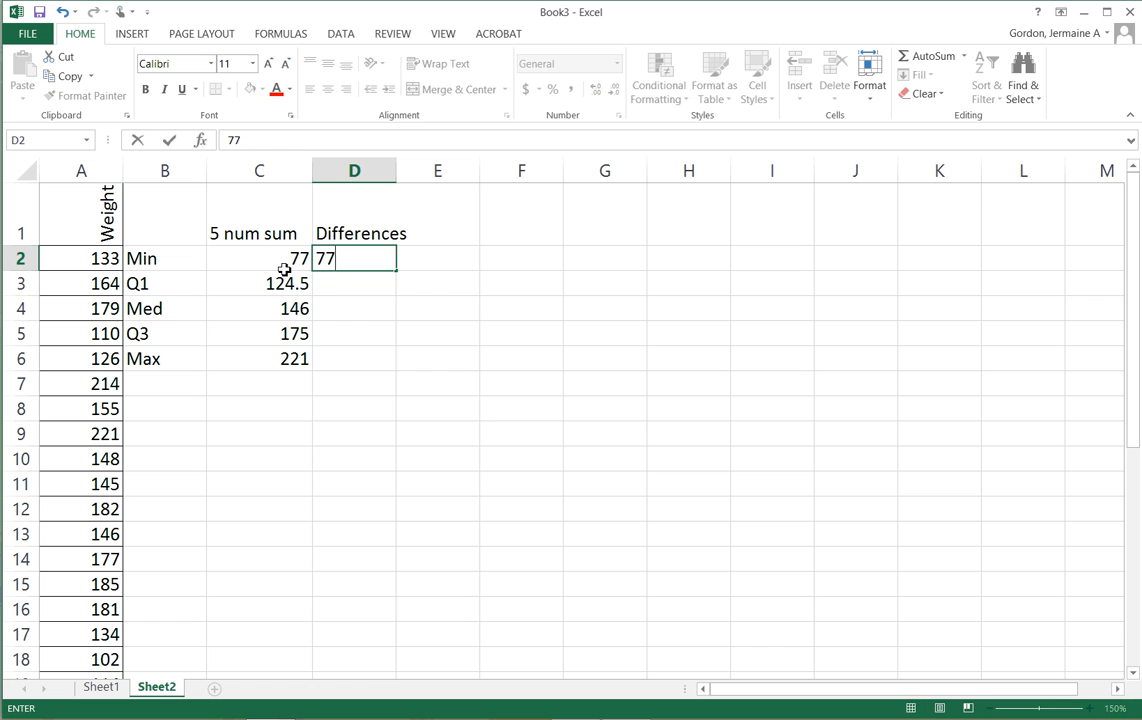
pyautogui.press('Return')
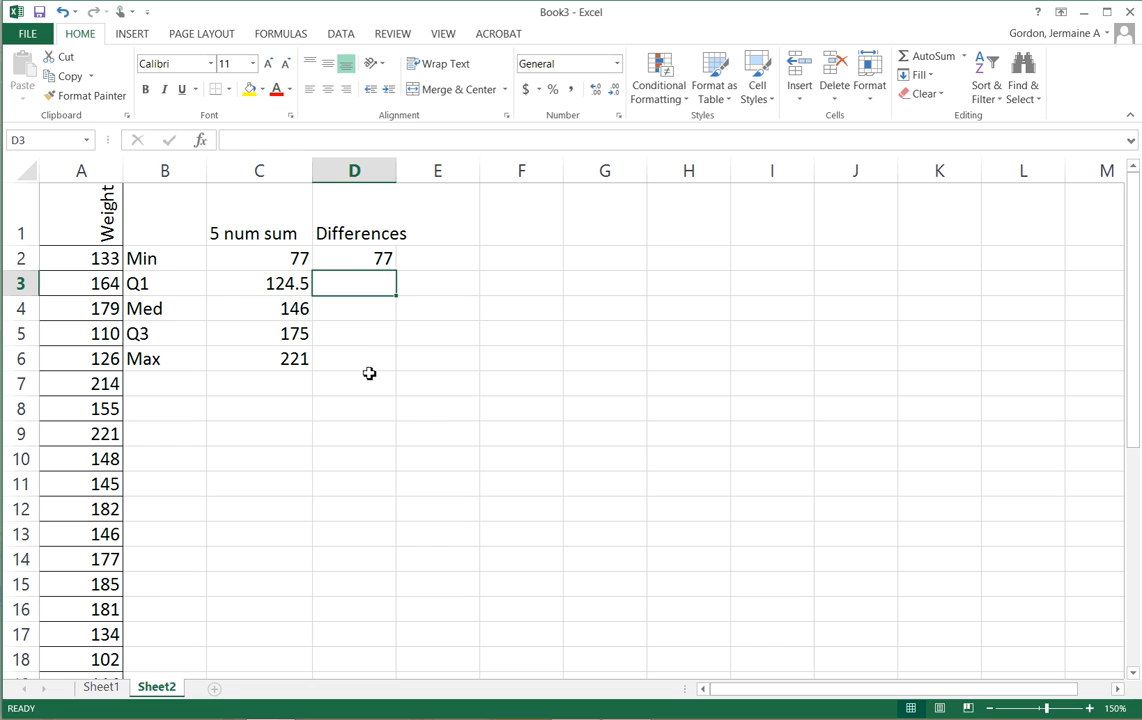
# Step: Enter the formula =C3-C2 in D3 to subtract the Min from Q1
pyautogui.write('=')
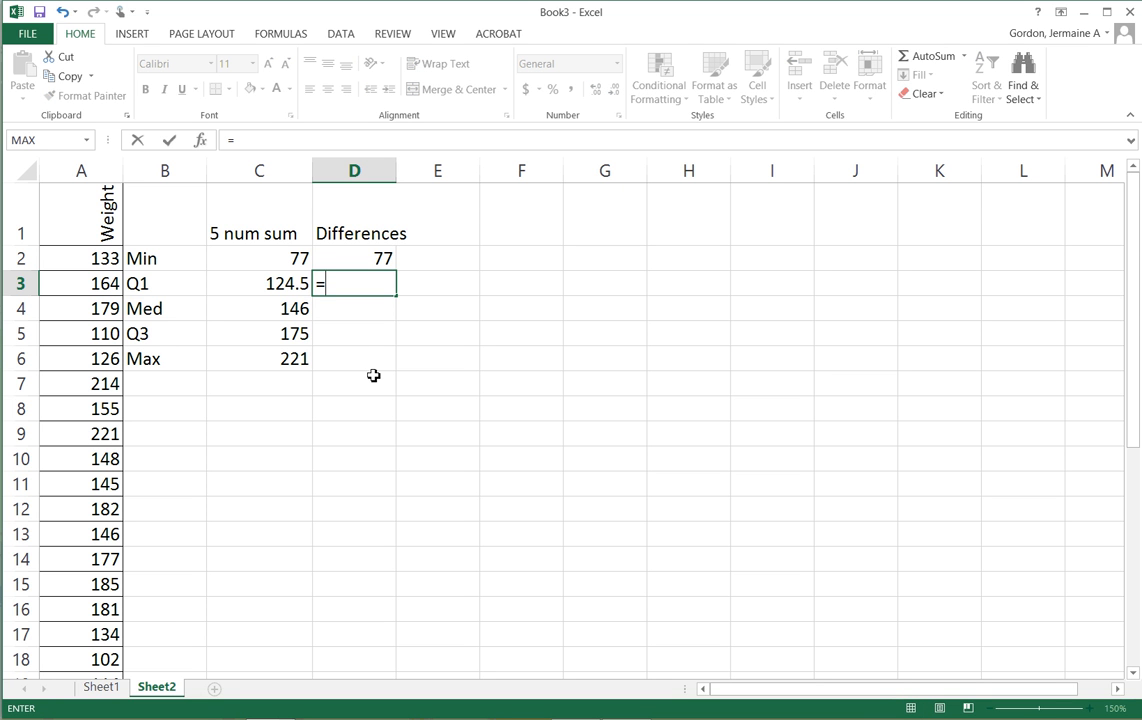
pyautogui.click(287, 286)
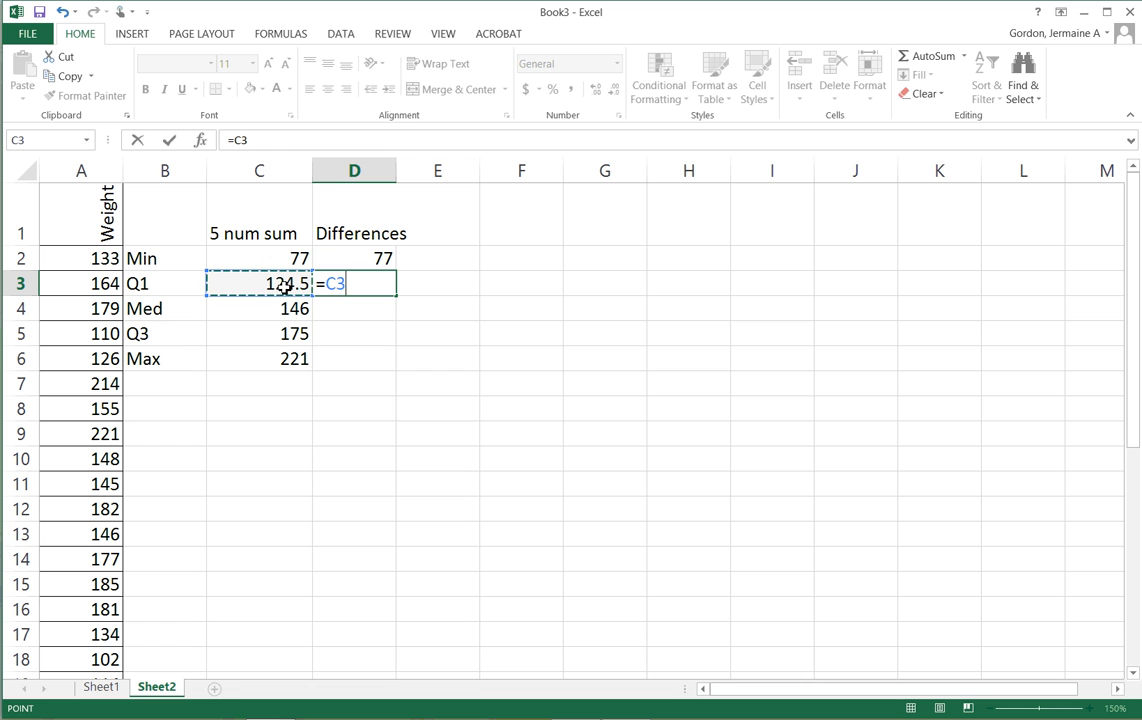
pyautogui.write('-')
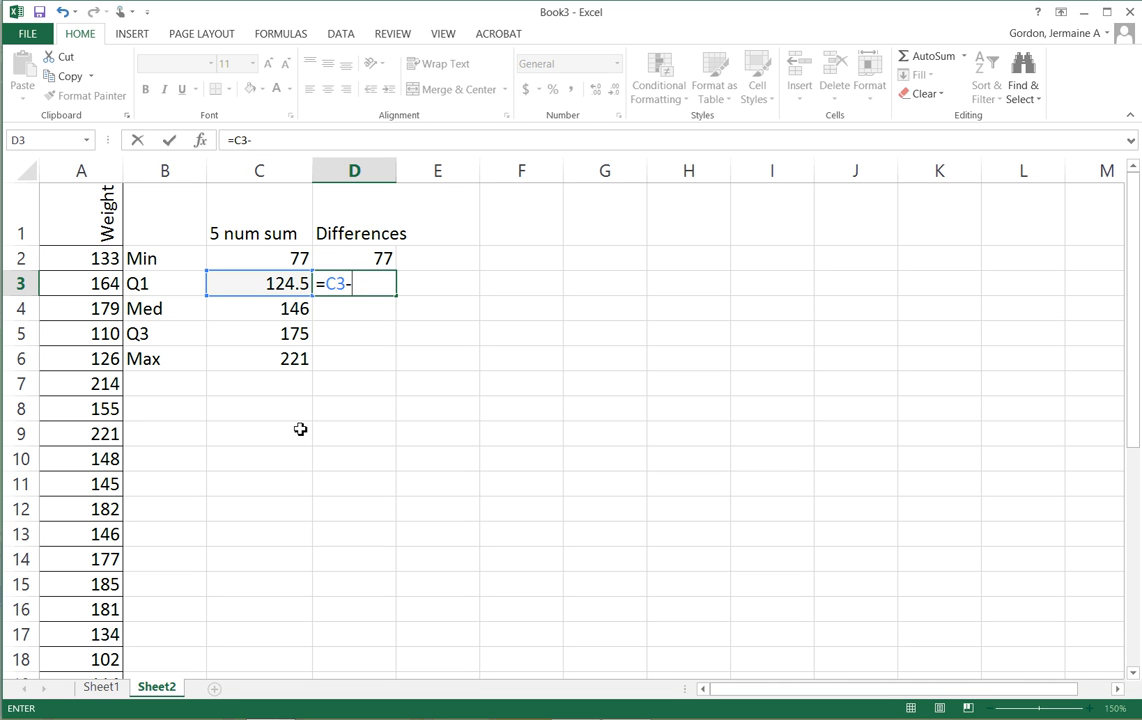
pyautogui.click(282, 262)
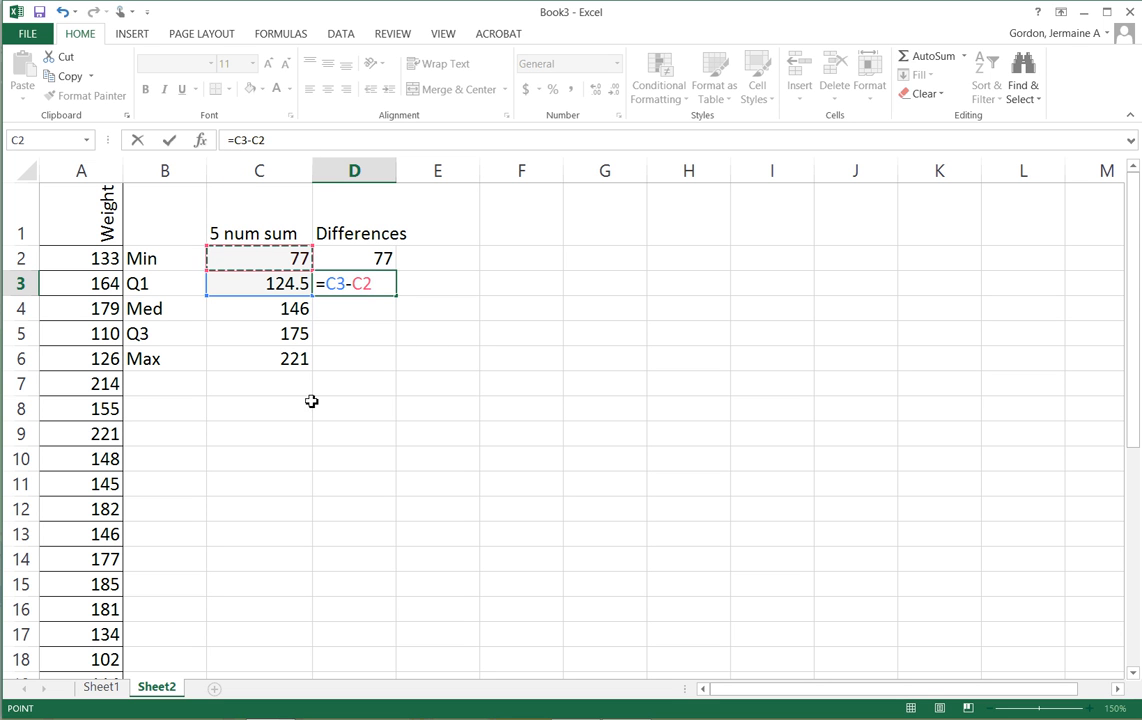
pyautogui.press('Return')
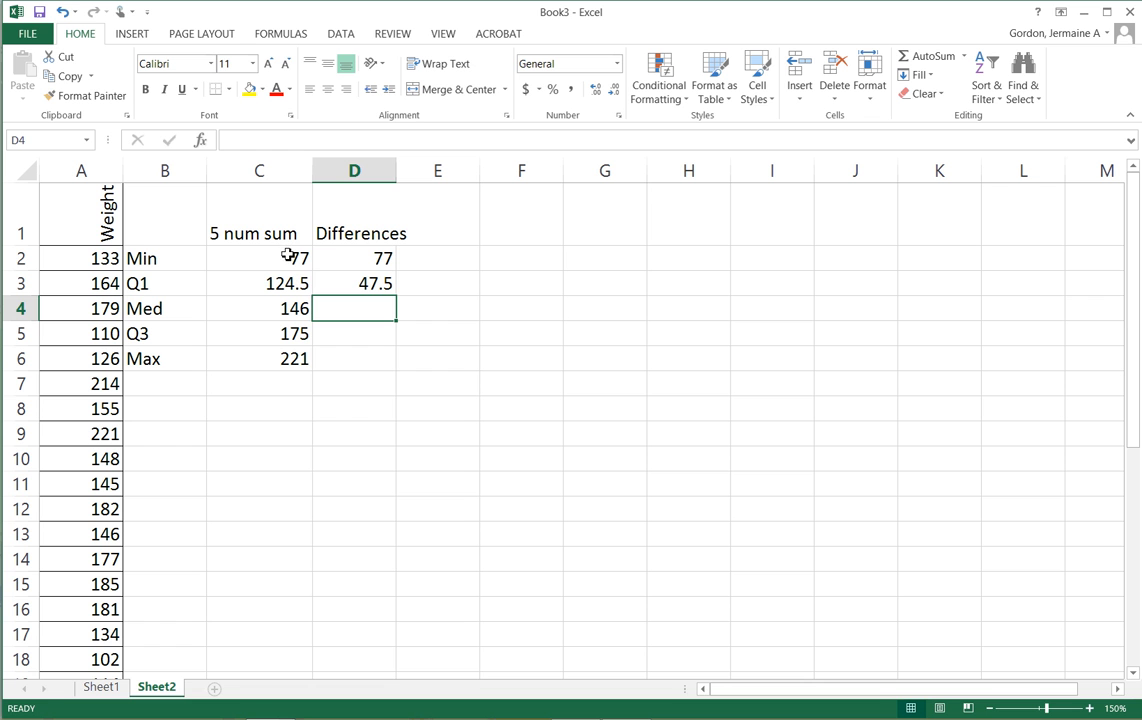
# Step: Fill the difference formula from D3 down through D6 and check the formula in each cell
pyautogui.click(372, 285)
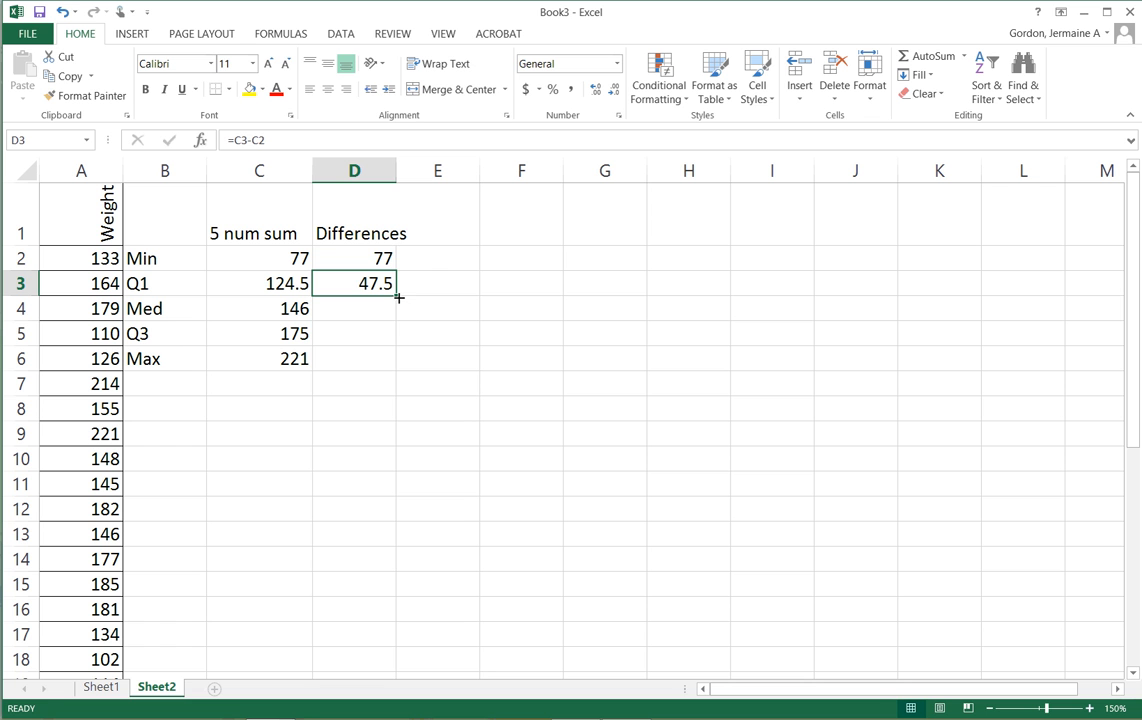
pyautogui.moveTo(398, 297); pyautogui.dragTo(395, 371)
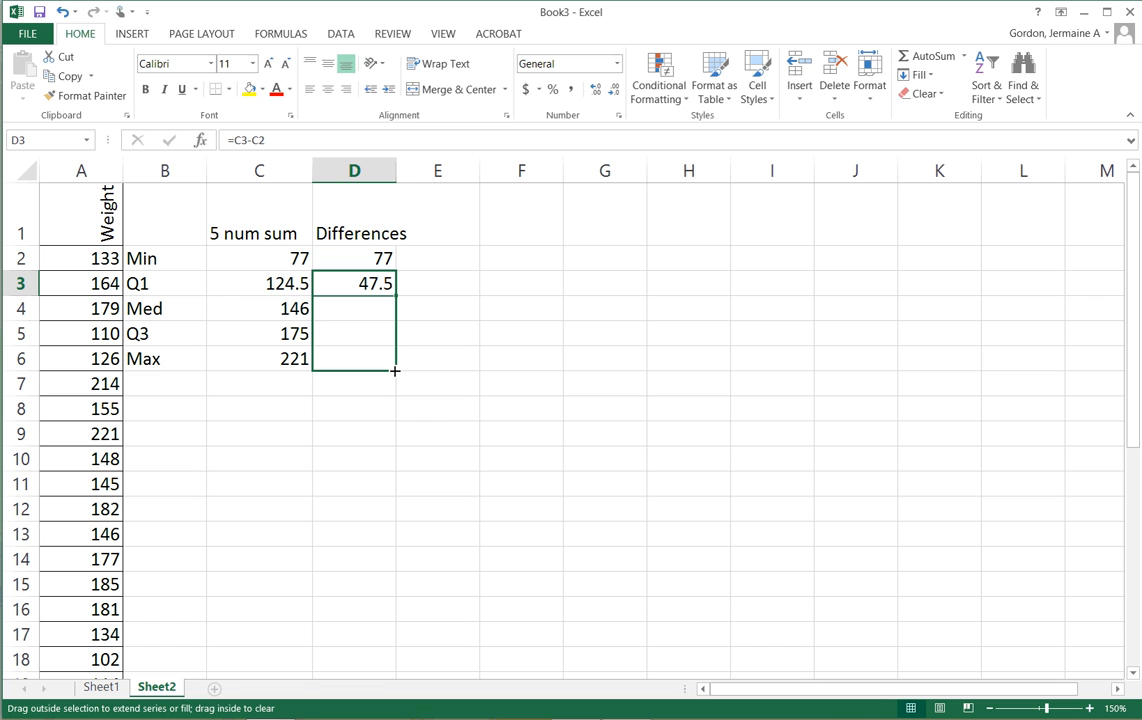
pyautogui.moveTo(395, 371); pyautogui.dragTo(395, 372)
pyautogui.click(442, 331)
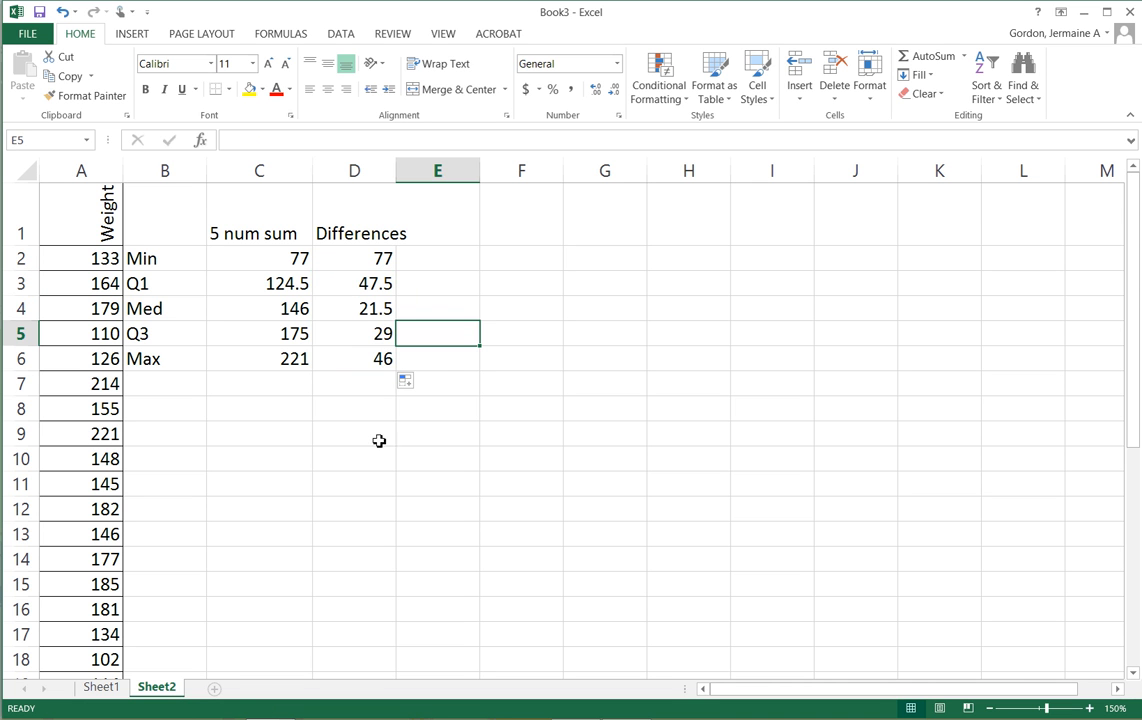
pyautogui.click(380, 285)
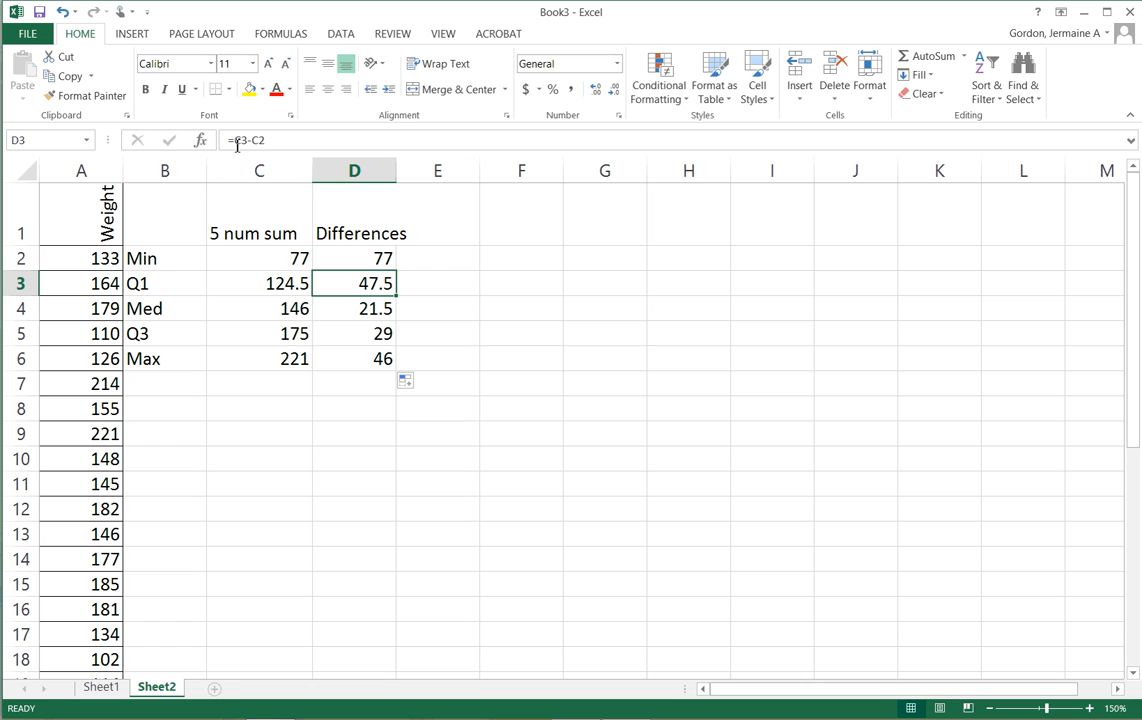
pyautogui.click(360, 309)
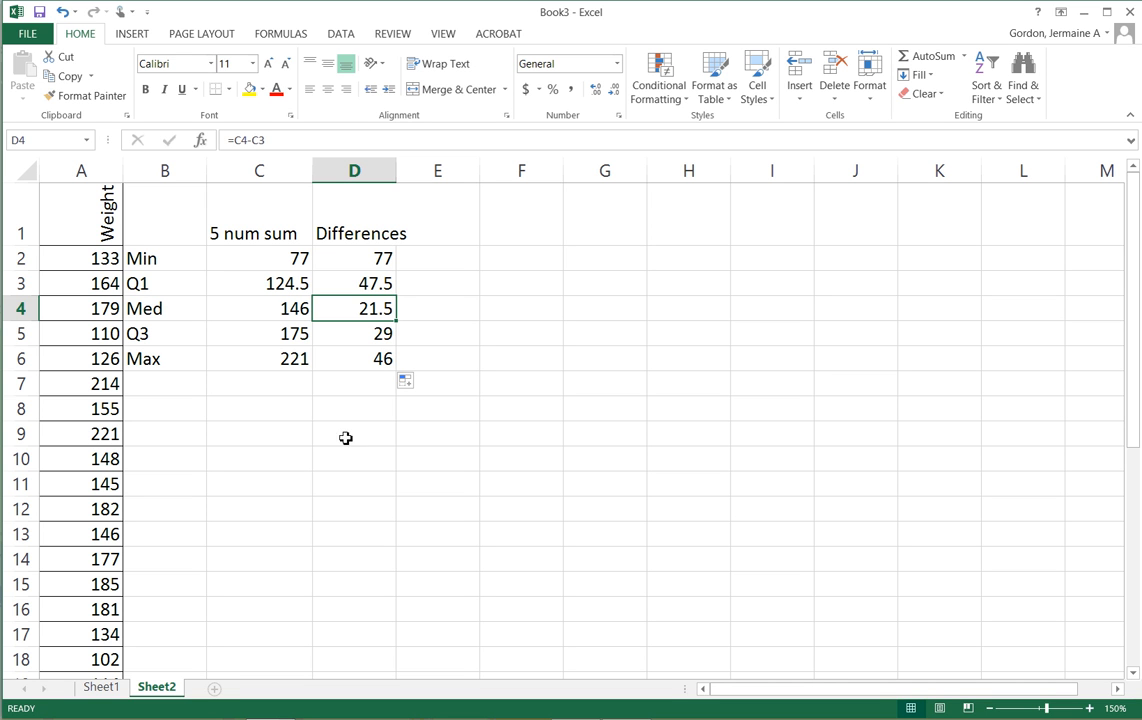
pyautogui.click(362, 332)
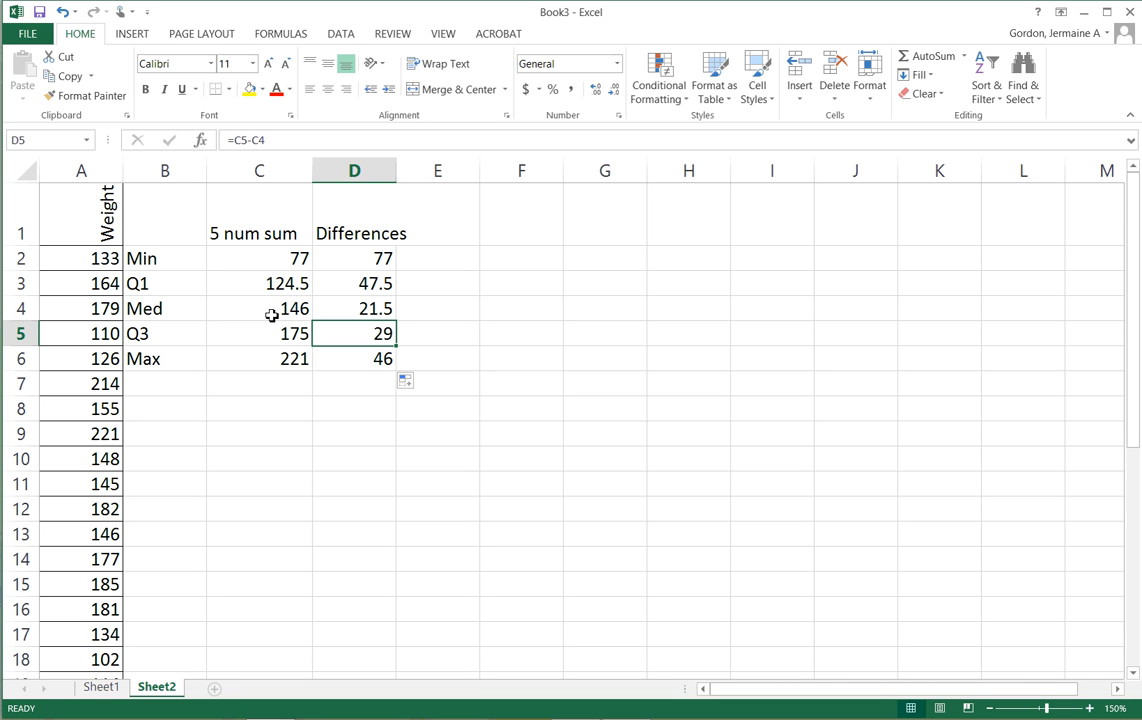
pyautogui.click(372, 367)
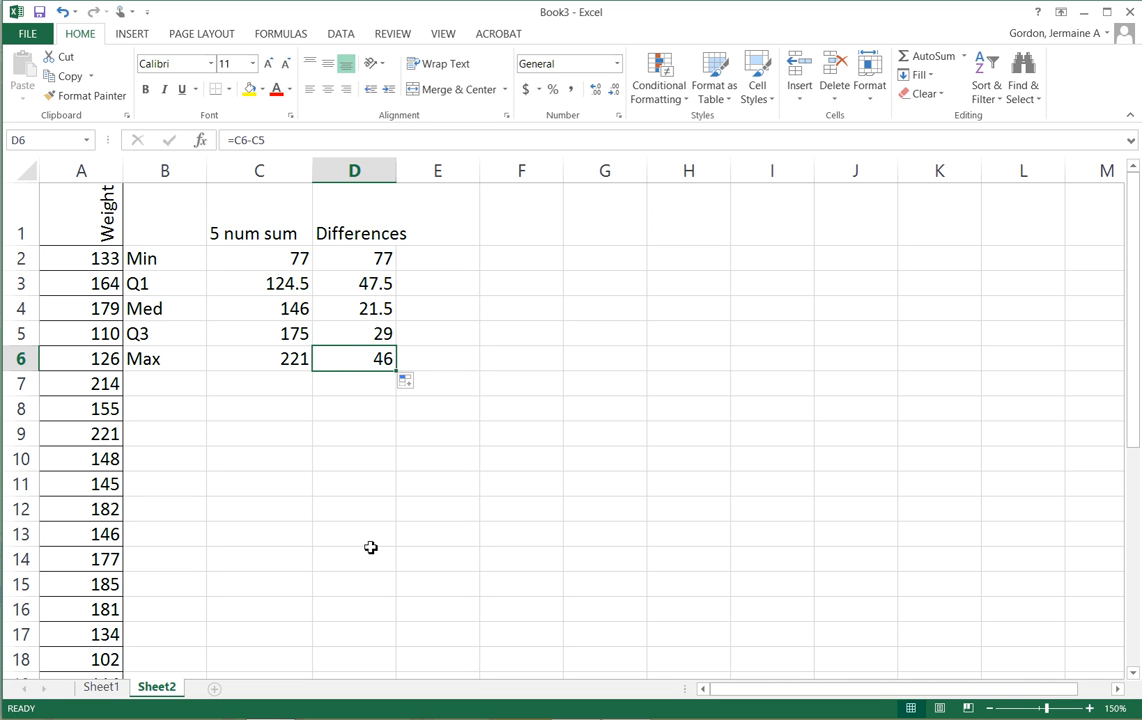
pyautogui.click(600, 432)
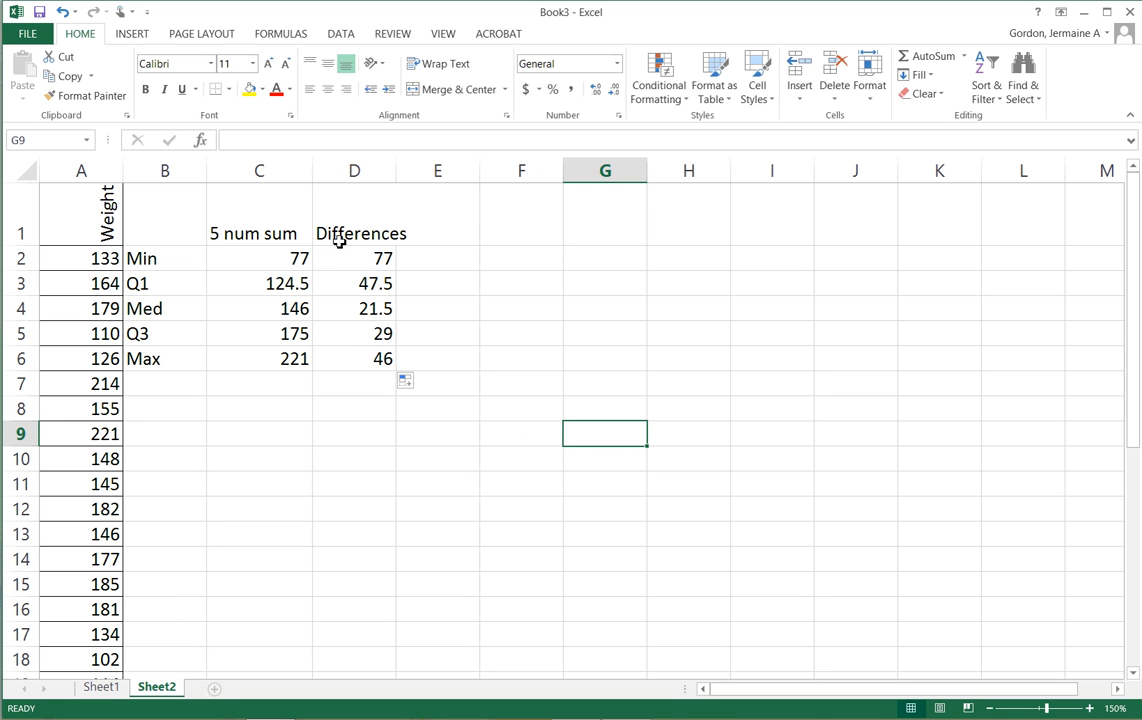
# Step: Insert a Stacked Bar chart of the differences in D2:D6, using the variant that stacks all five values in a single bar
pyautogui.moveTo(338, 255); pyautogui.dragTo(347, 357)
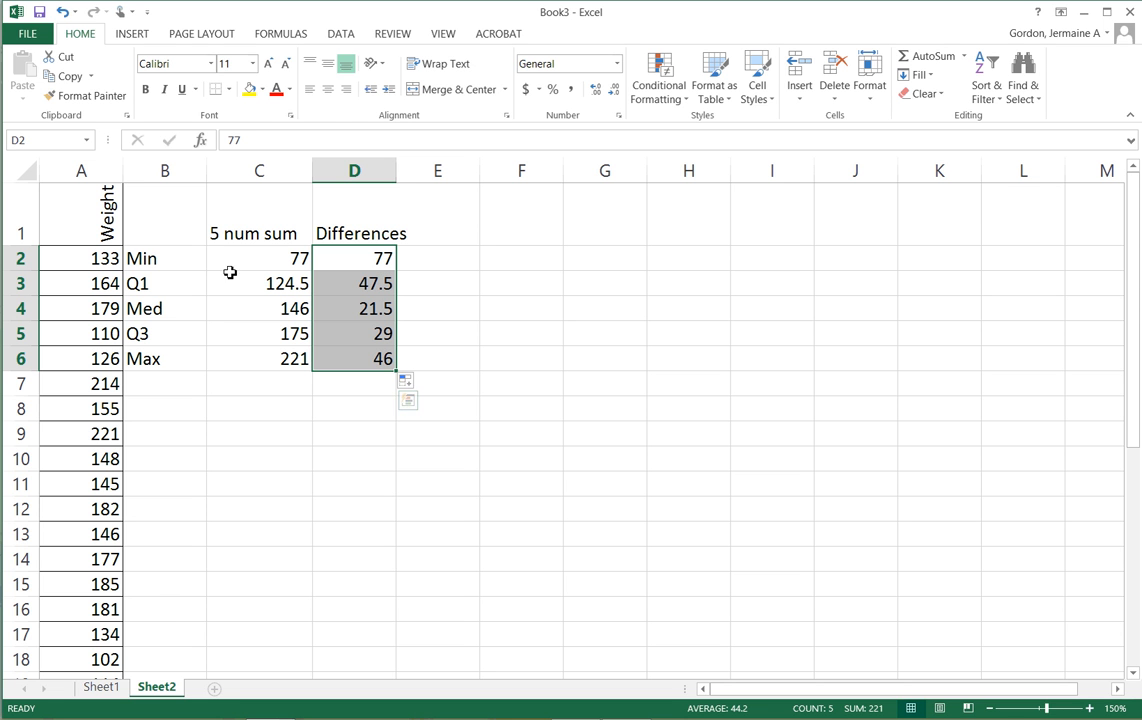
pyautogui.click(131, 36)
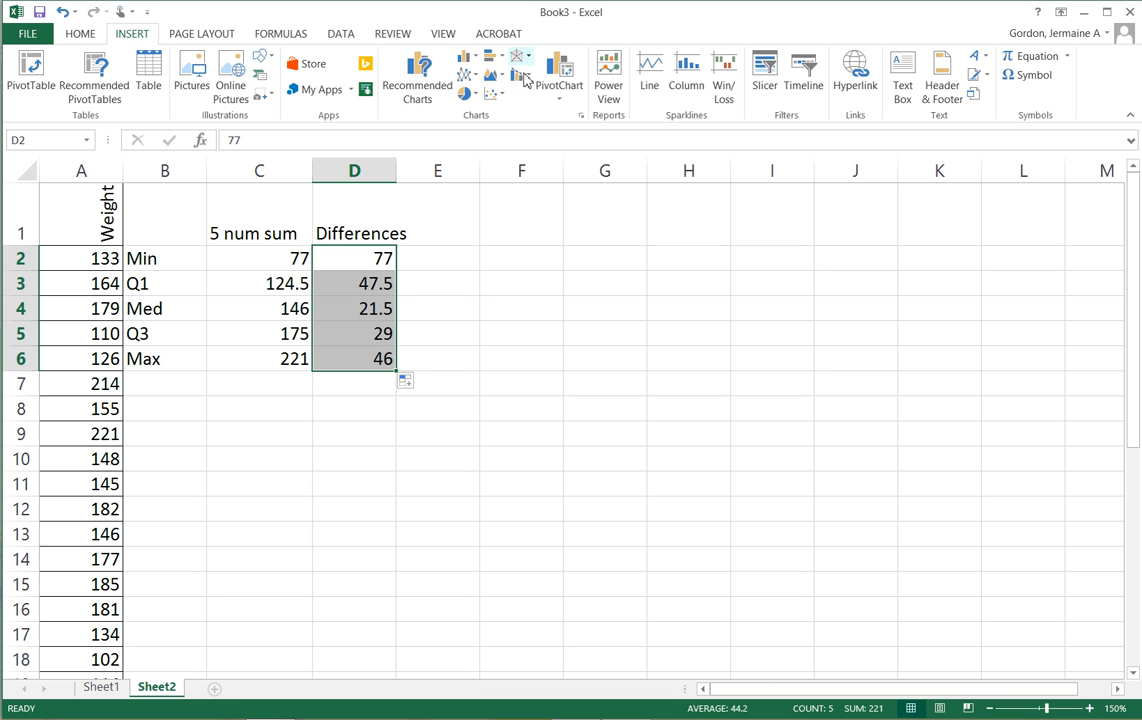
pyautogui.click(584, 118)
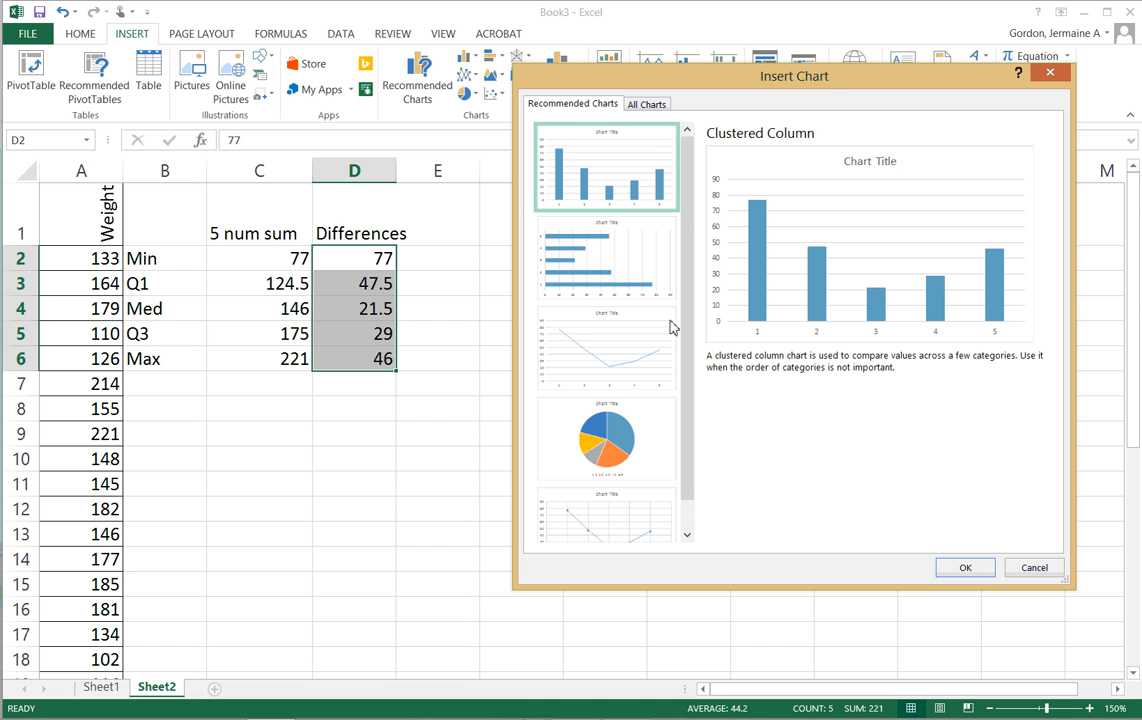
pyautogui.moveTo(771, 67); pyautogui.dragTo(740, 98)
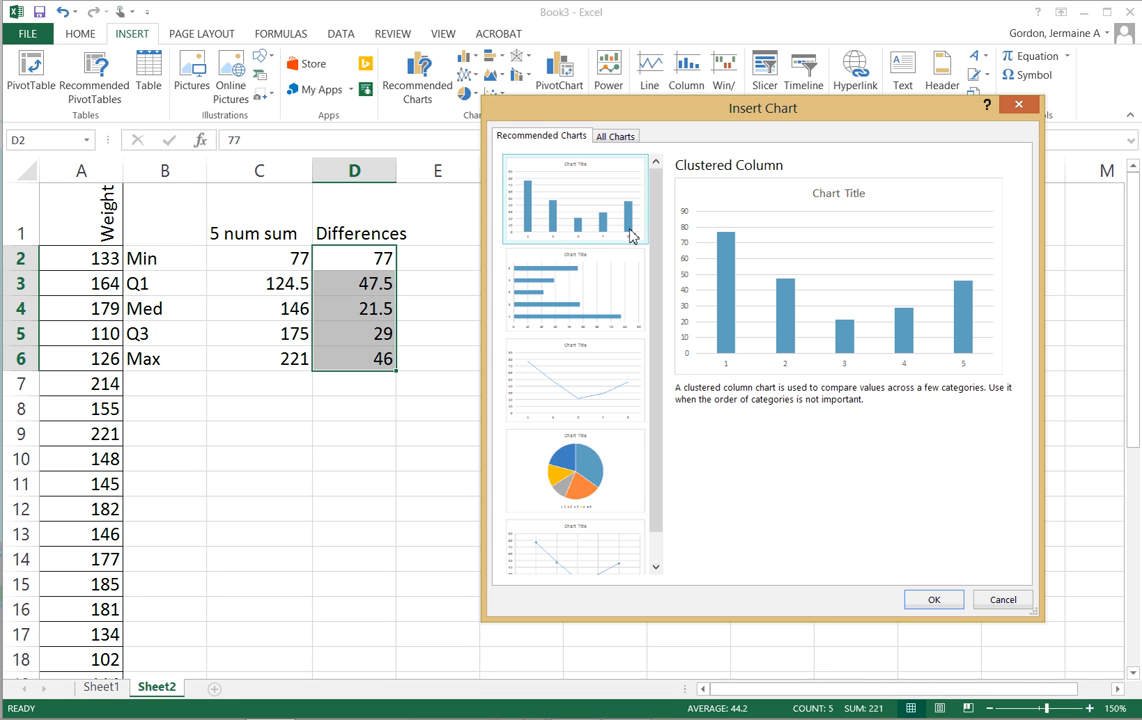
pyautogui.click(624, 139)
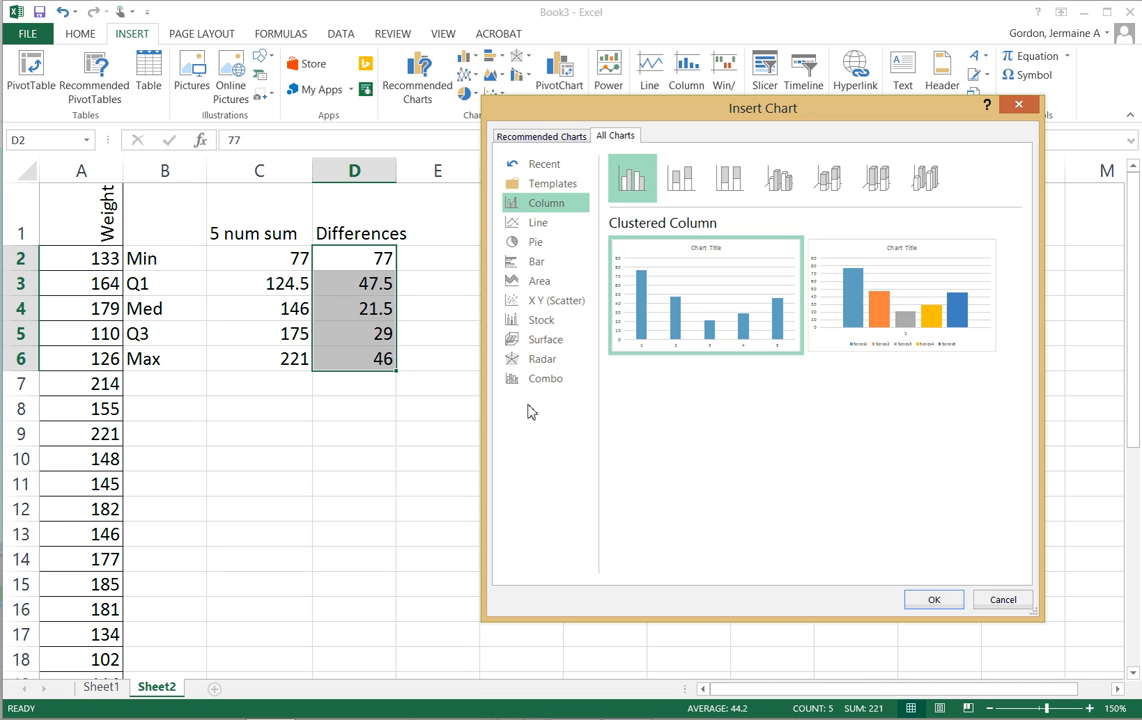
pyautogui.click(527, 264)
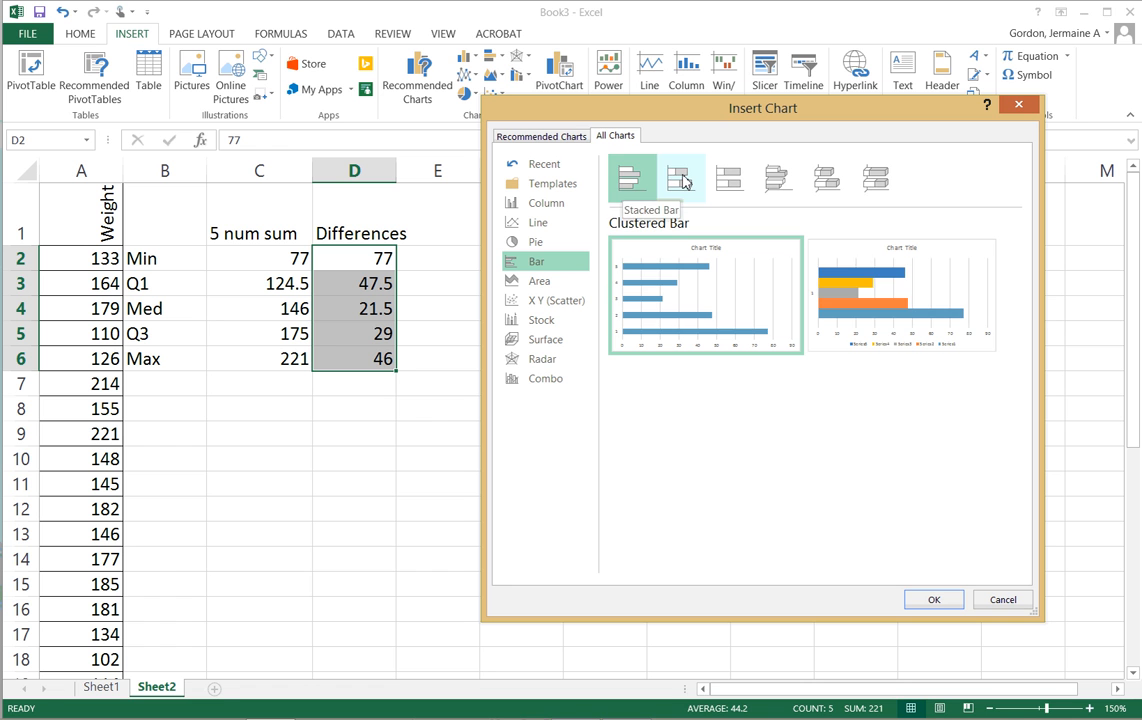
pyautogui.click(681, 178)
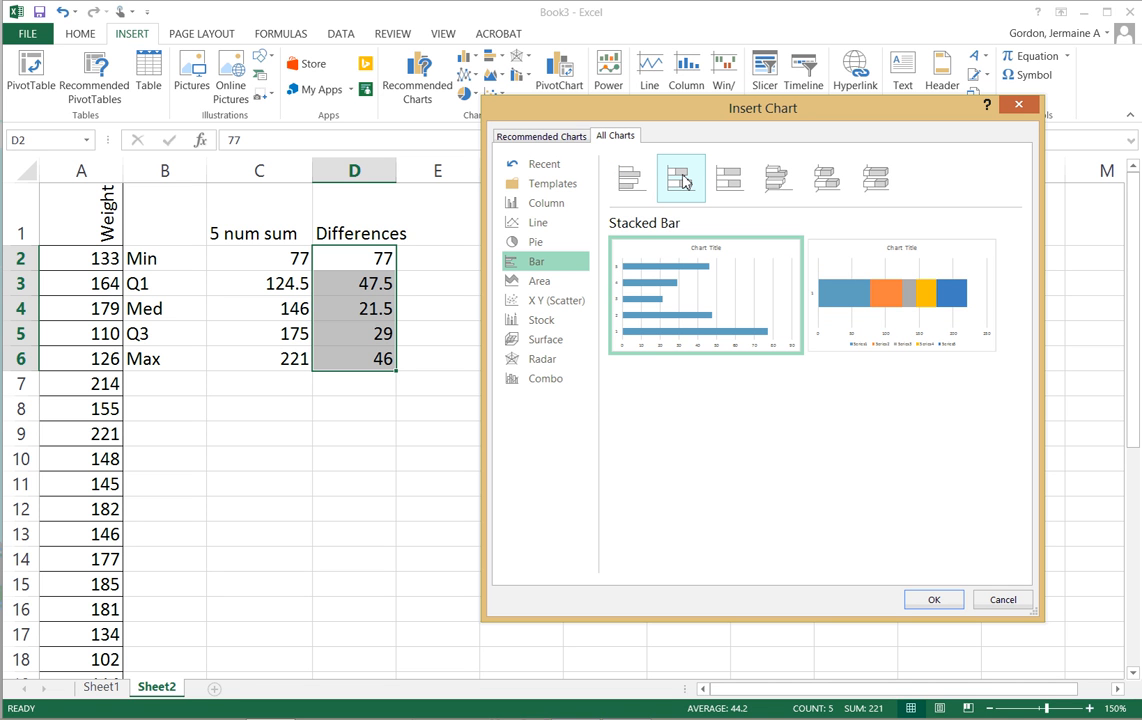
pyautogui.moveTo(697, 287)
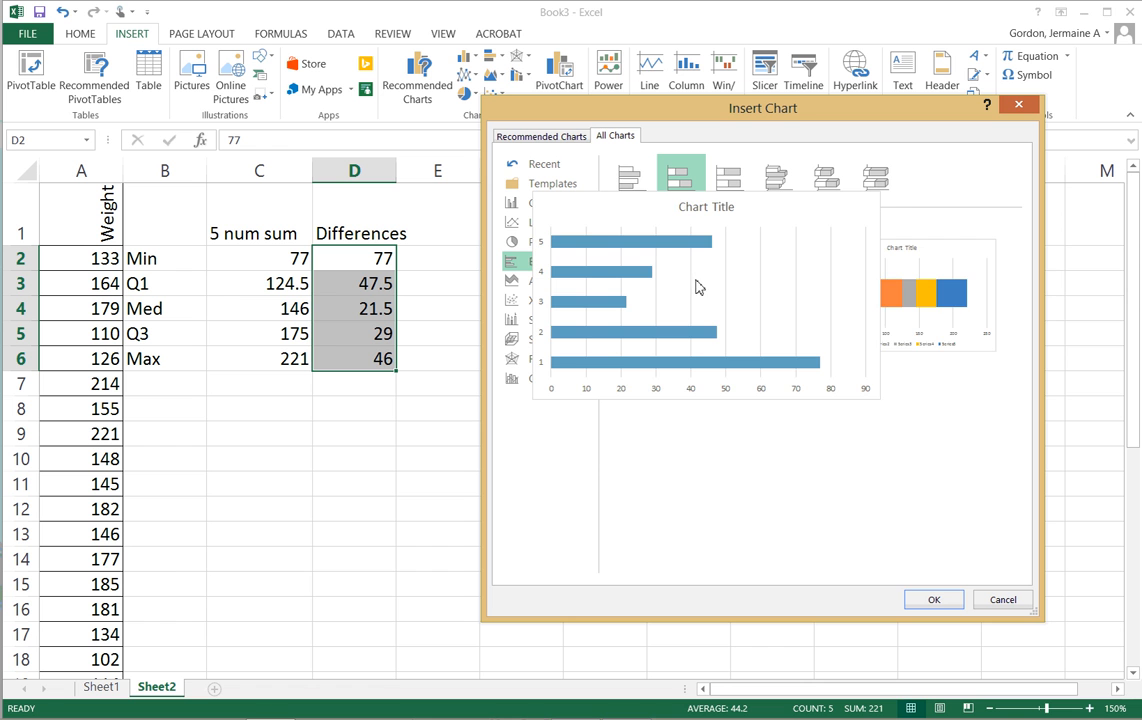
pyautogui.moveTo(885, 289)
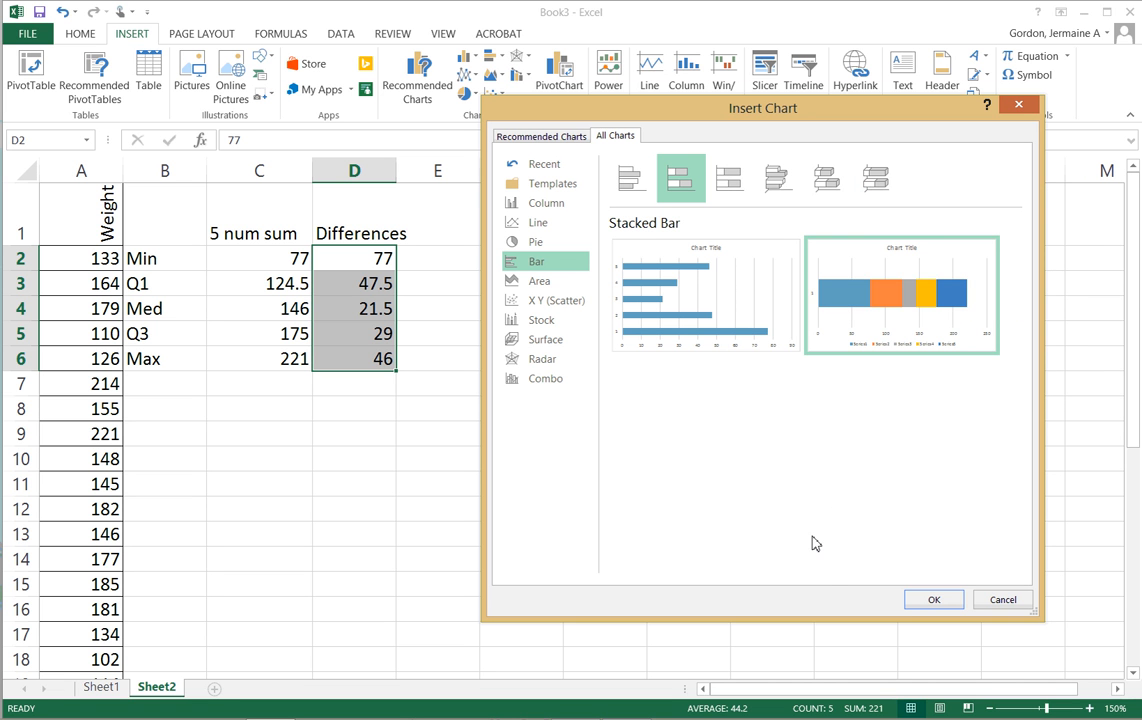
pyautogui.click(933, 601)
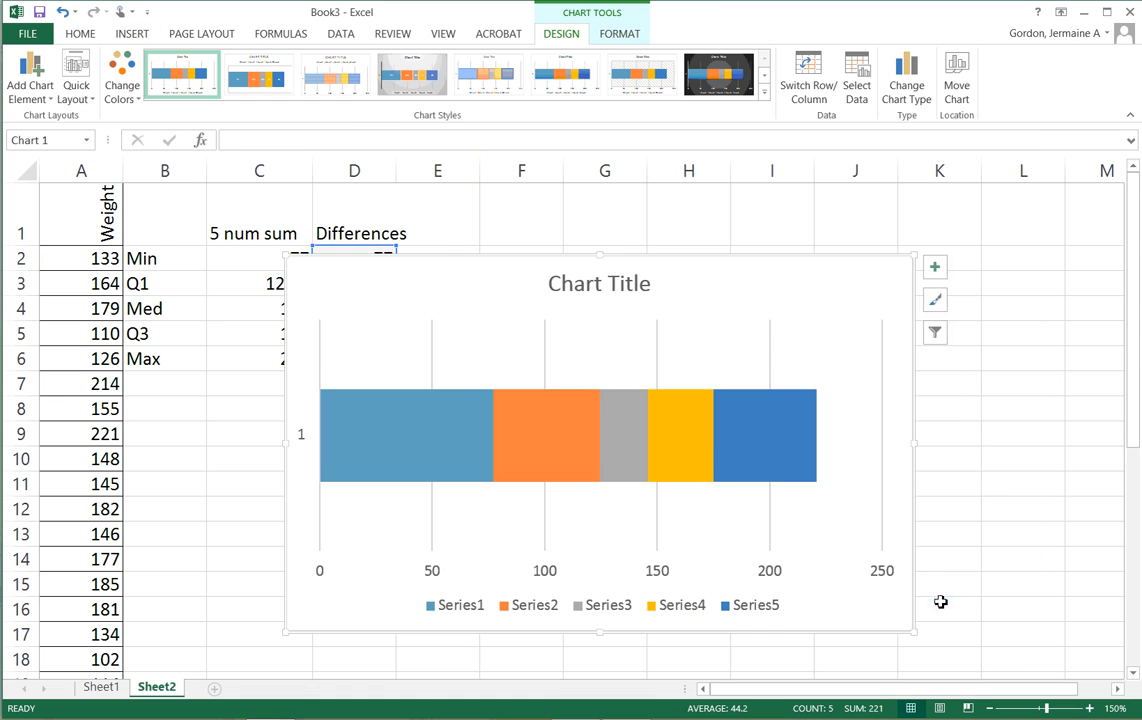
# Step: Move the plot area down and slightly to the right within the stacked bar chart
pyautogui.scroll(-1, 760, 346)
pyautogui.scroll(-1, 760, 346)
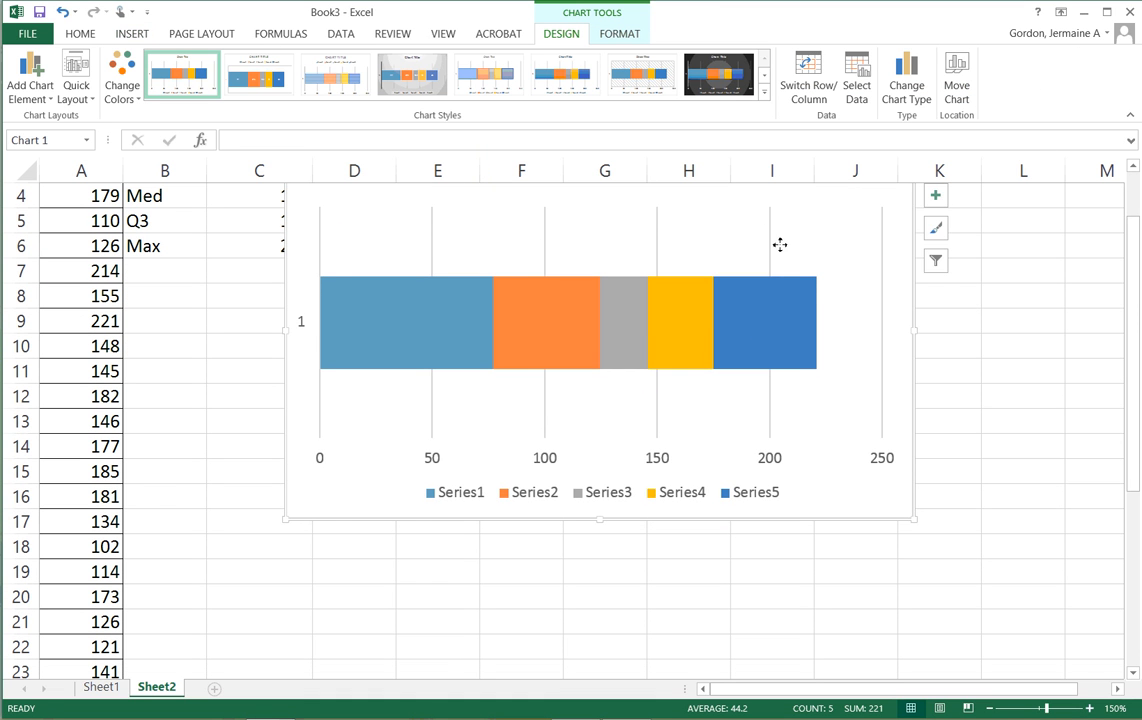
pyautogui.moveTo(780, 245); pyautogui.dragTo(846, 376)
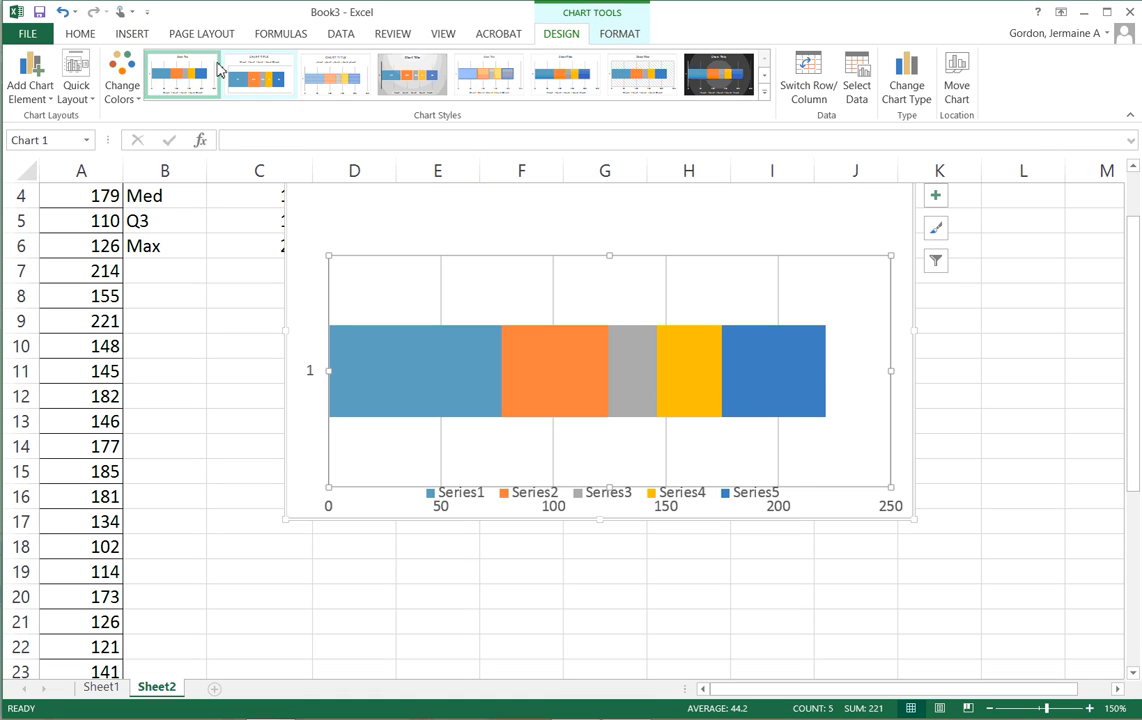
# Step: Undo the plot area shift, and move the whole chart below the summary table, starting at row 8 in column B
pyautogui.click(61, 17)
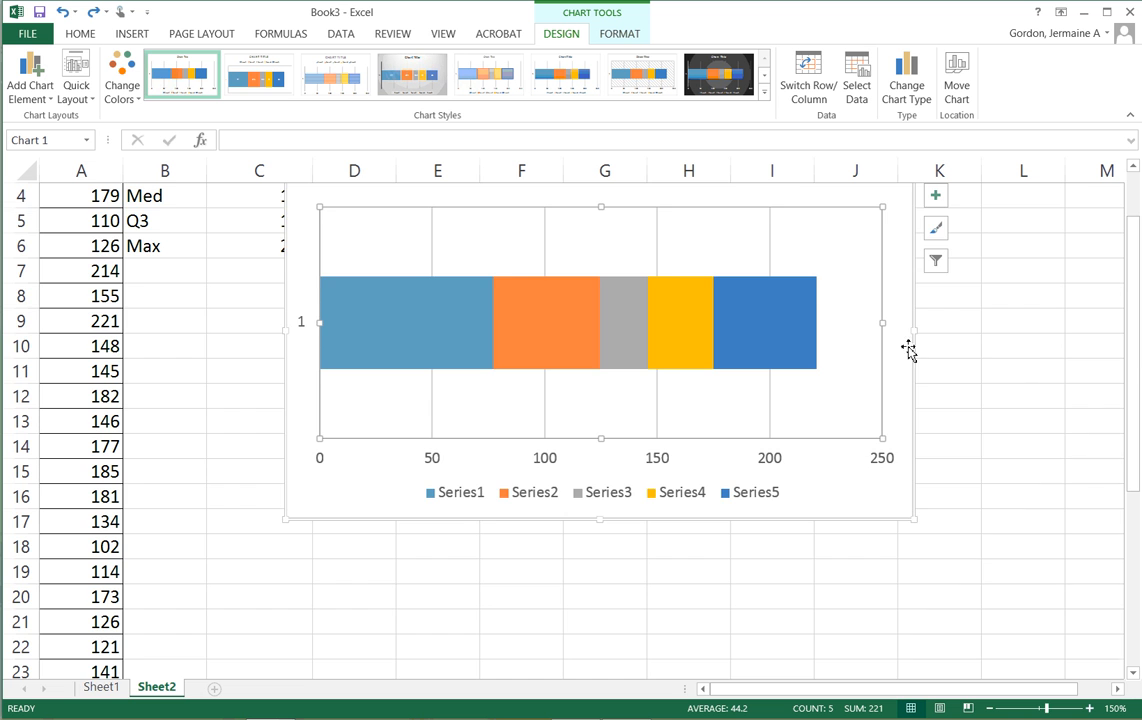
pyautogui.hotkey('ctrl', 'z')
pyautogui.moveTo(708, 275); pyautogui.dragTo(557, 415)
pyautogui.scroll(-2, 783, 339)
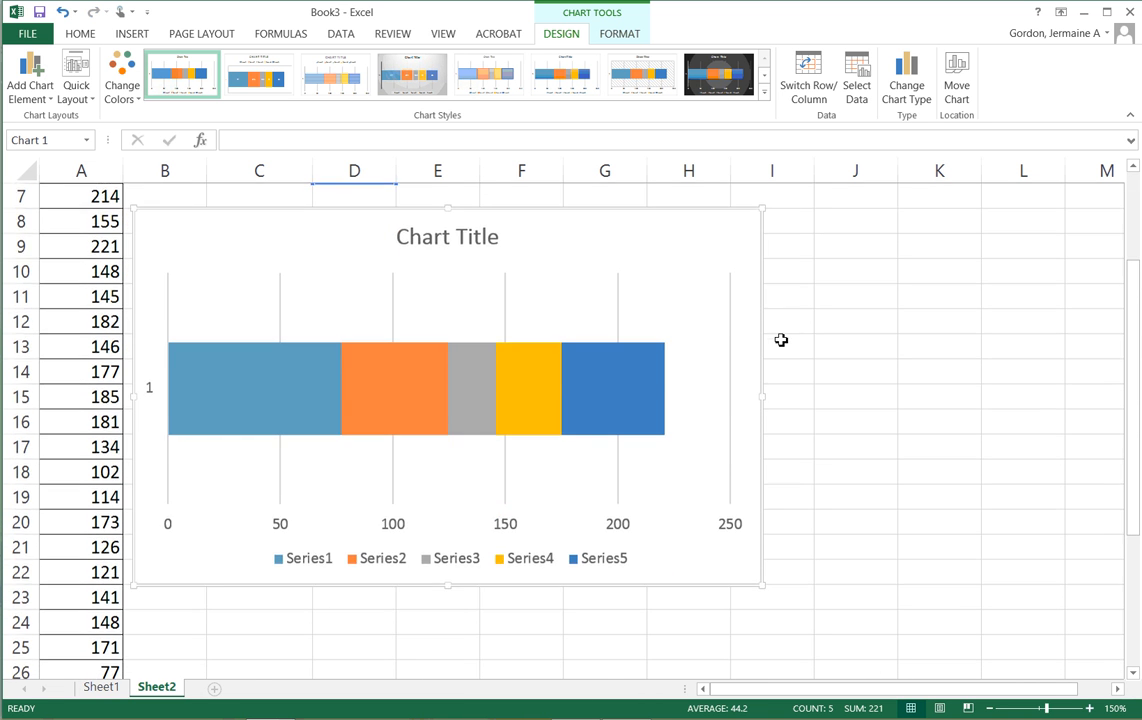
pyautogui.scroll(1, 841, 453)
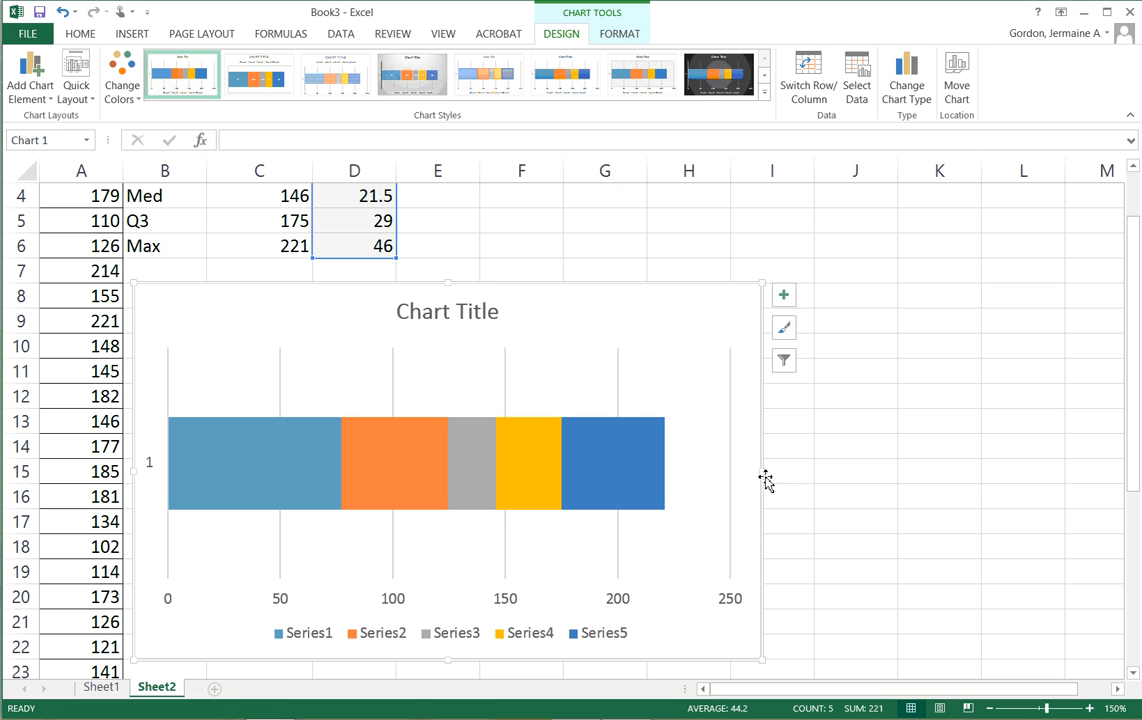
# Step: Widen the stacked bar chart to the right so it ends around the middle of column N
pyautogui.moveTo(762, 471); pyautogui.dragTo(1119, 488)
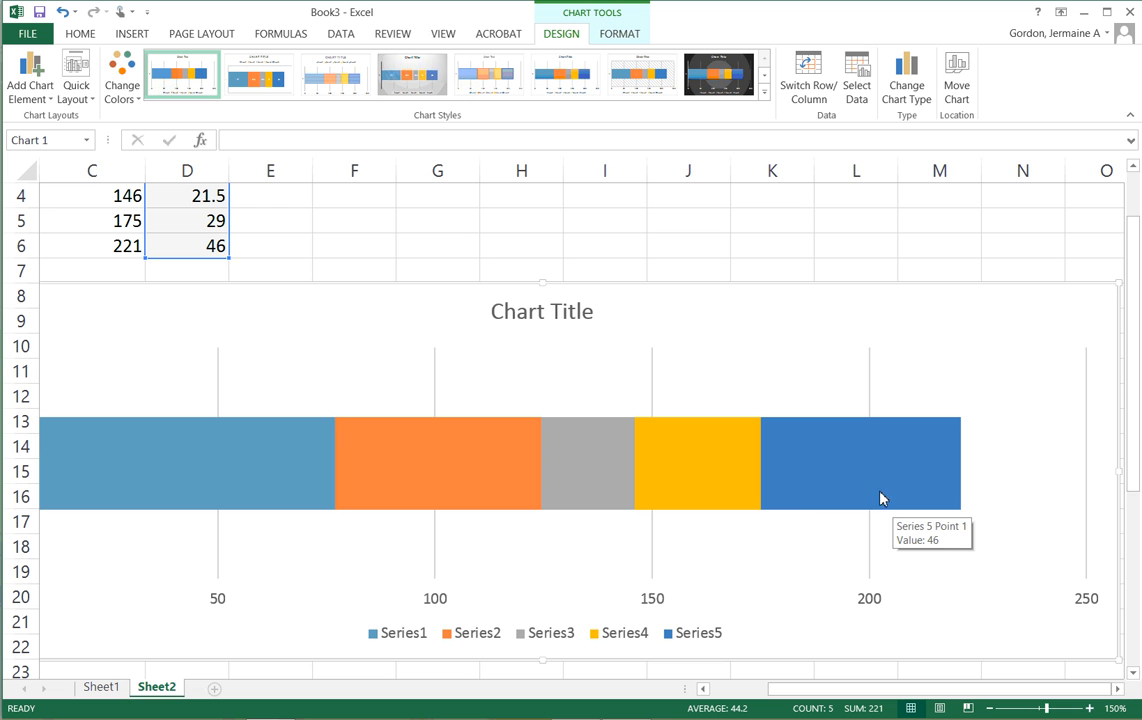
pyautogui.moveTo(1118, 472); pyautogui.dragTo(1018, 480)
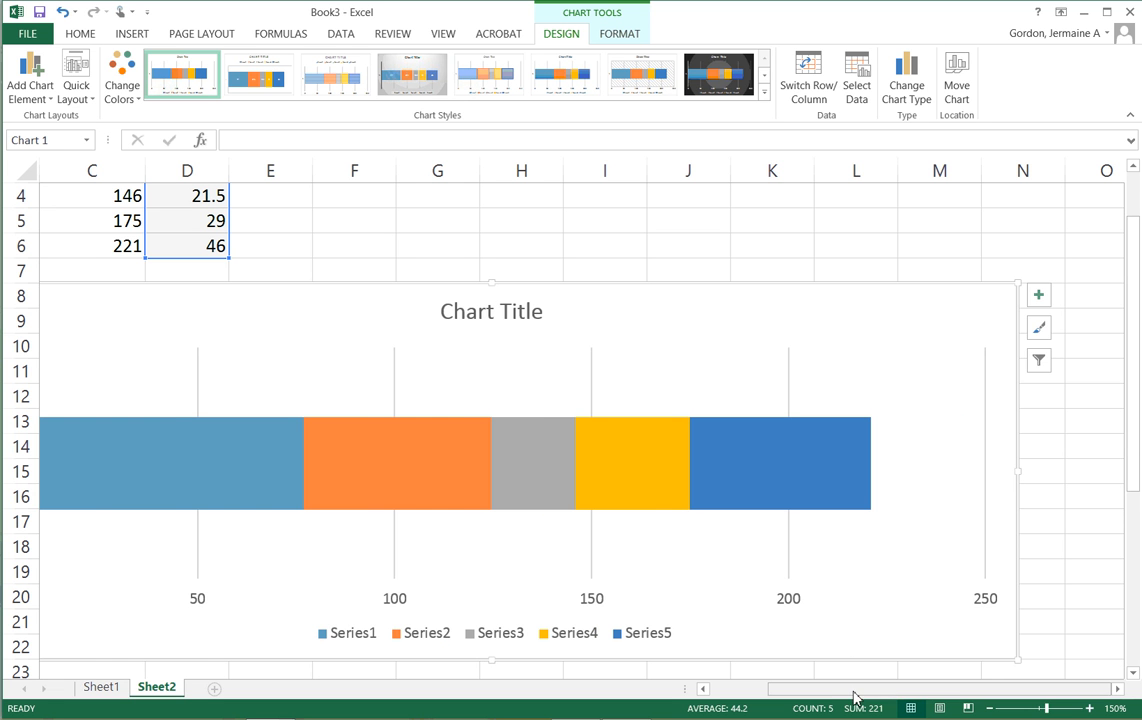
pyautogui.moveTo(854, 688); pyautogui.dragTo(760, 690)
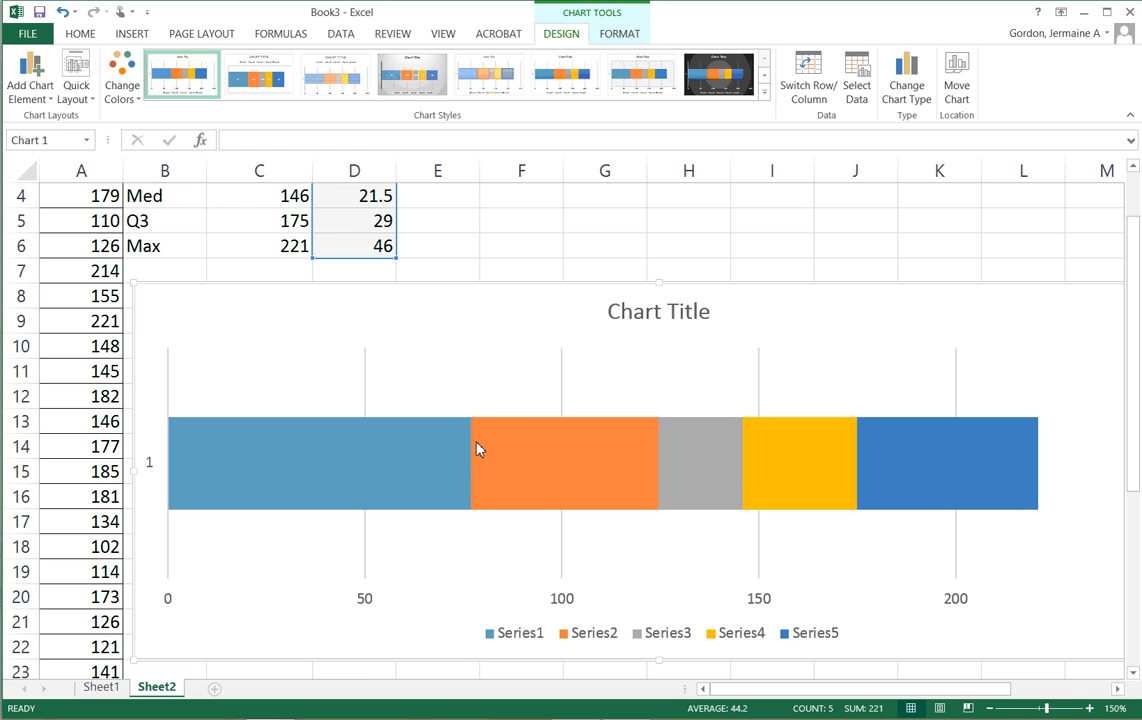
# Step: Compare the chart with the differences in column D and add minor gridlines to its horizontal value axis
pyautogui.scroll(1, 484, 429)
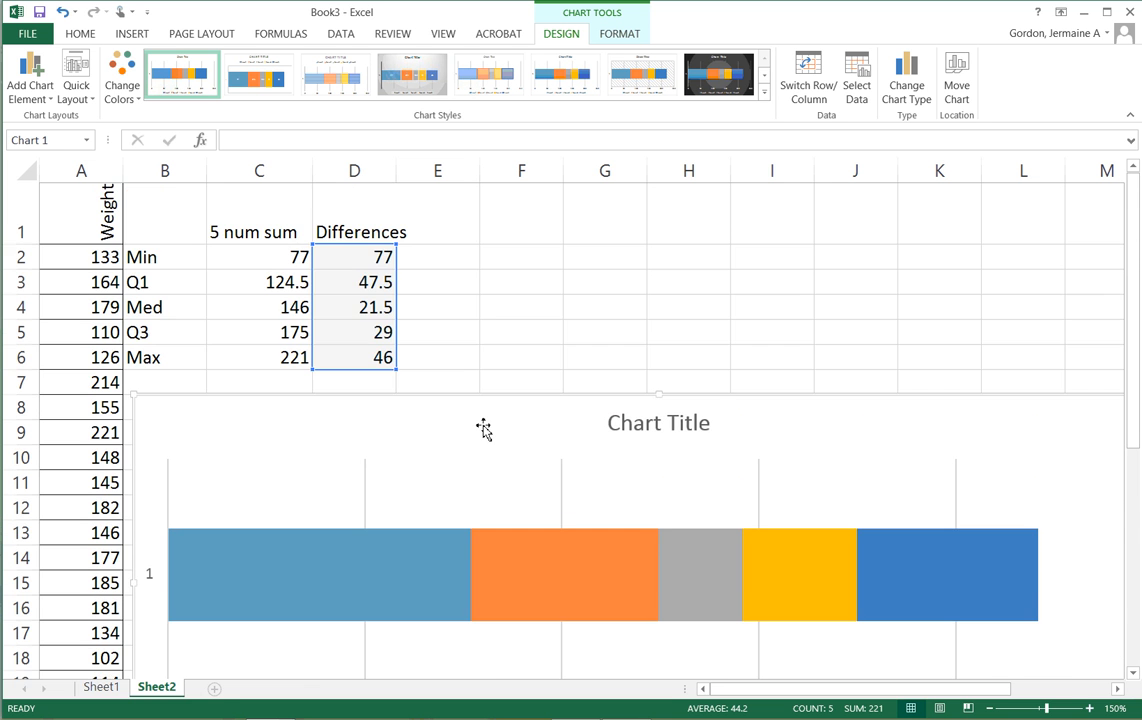
pyautogui.scroll(-2, 515, 470)
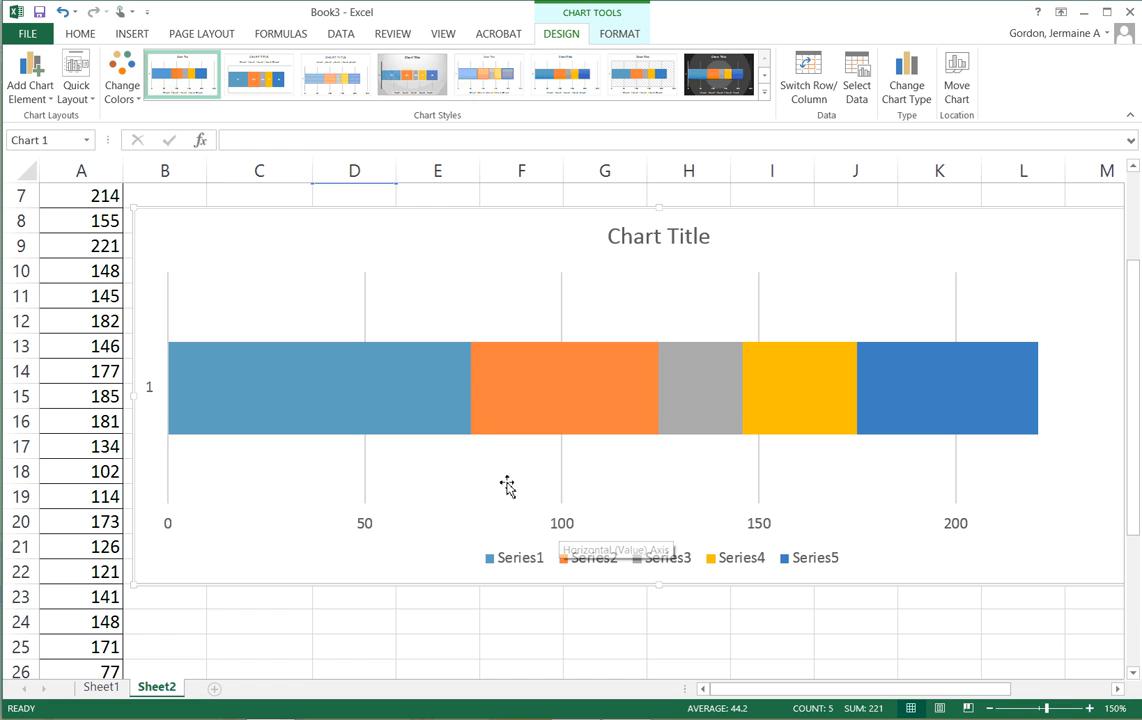
pyautogui.scroll(1, 470, 430)
pyautogui.scroll(2, 472, 428)
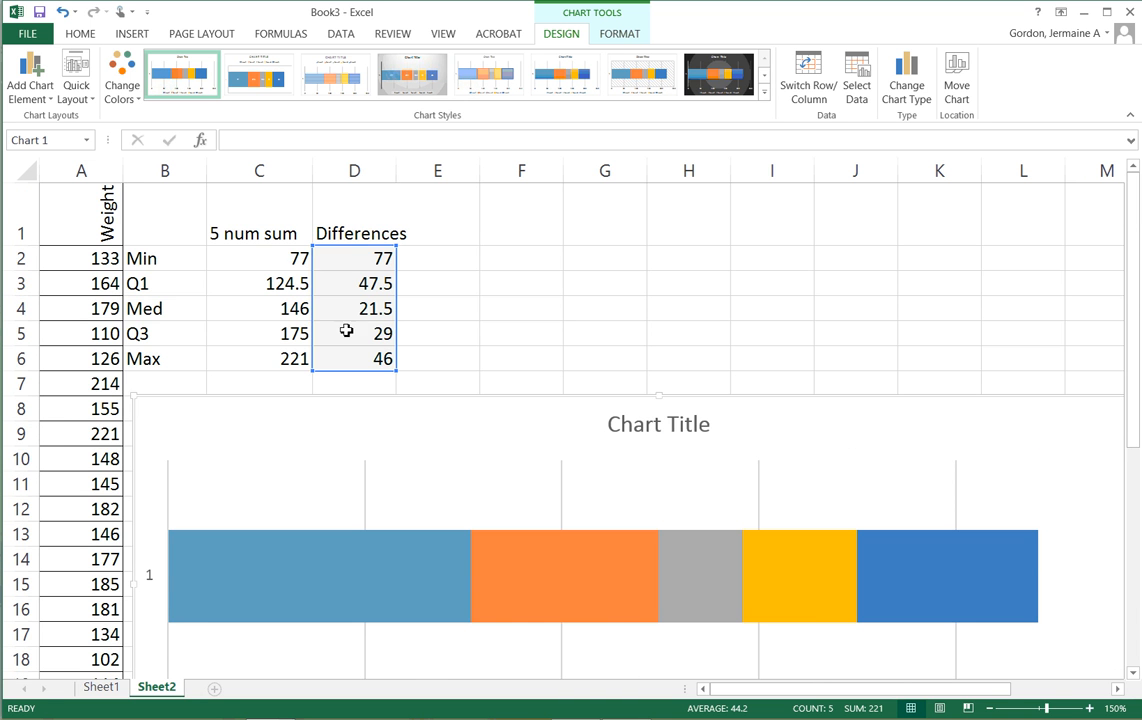
pyautogui.scroll(-4, 400, 430)
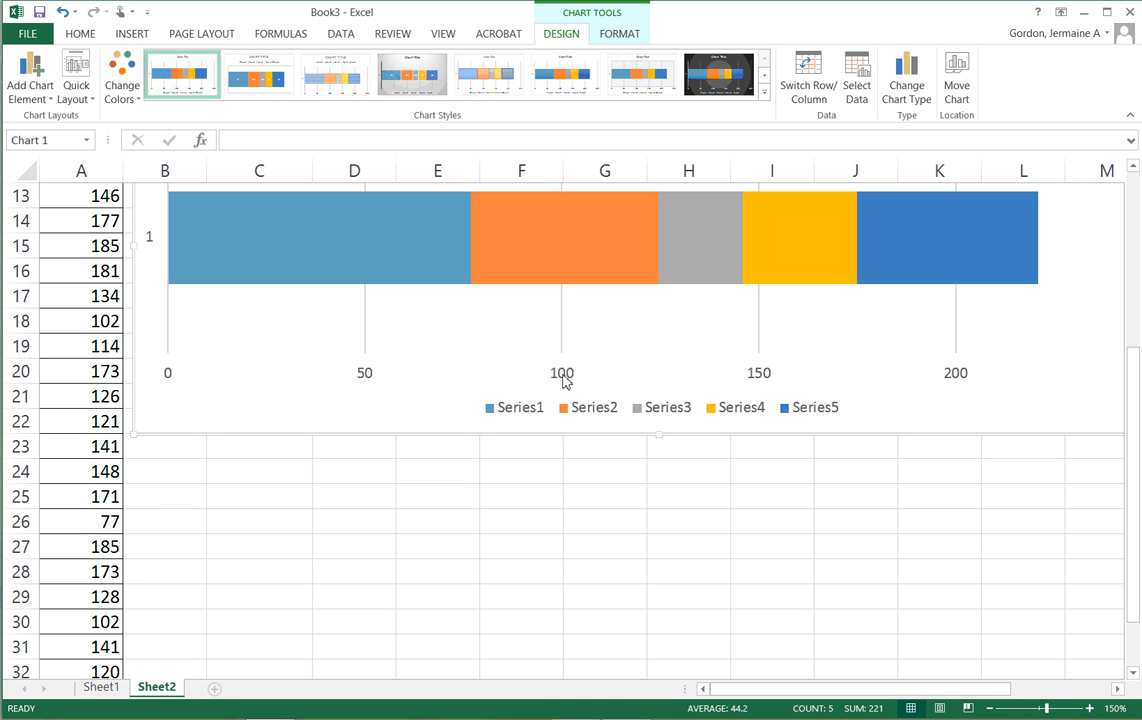
pyautogui.scroll(1, 485, 350)
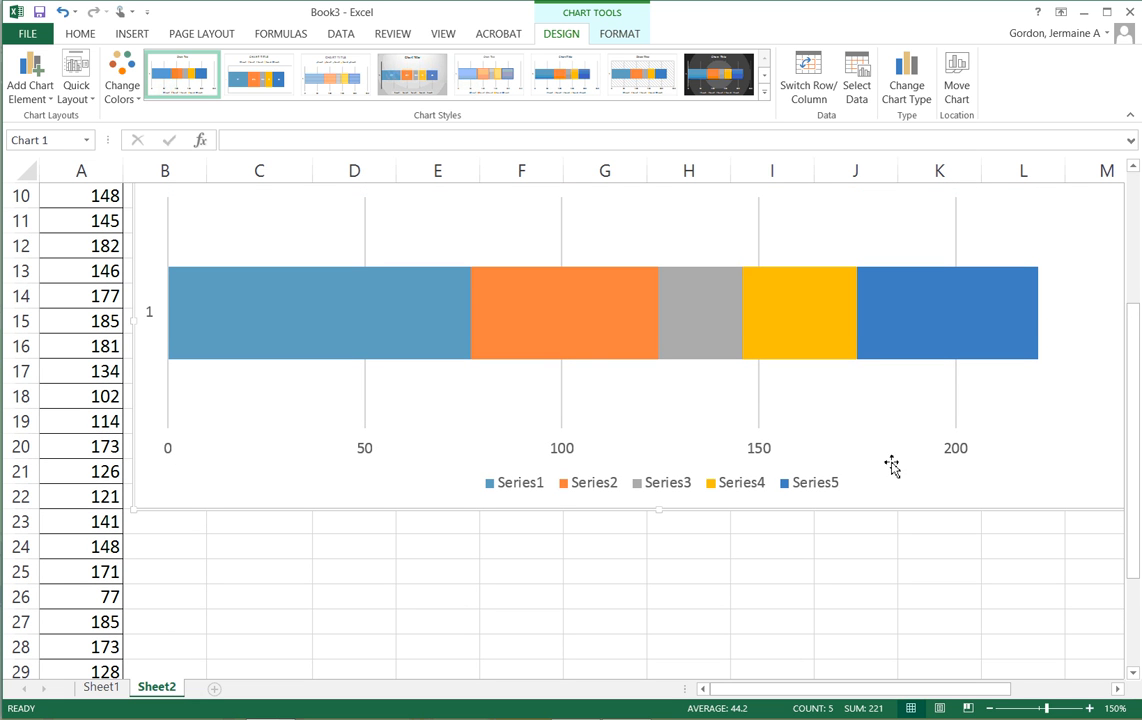
pyautogui.click(168, 453)
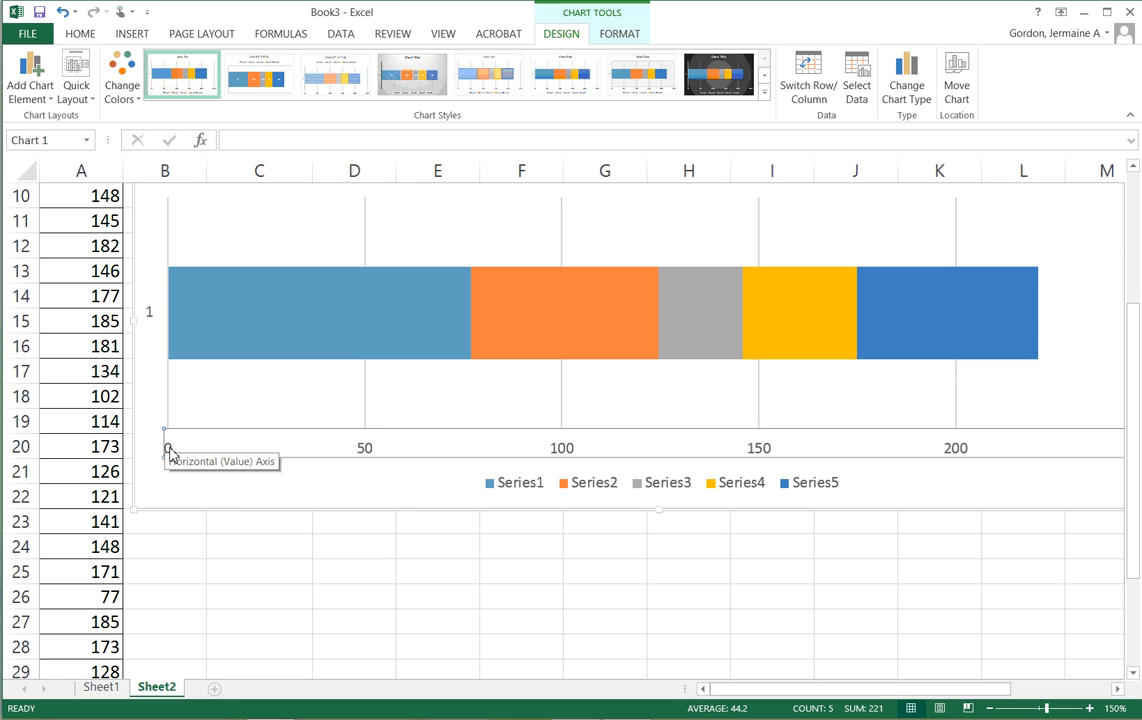
pyautogui.rightClick(169, 451)
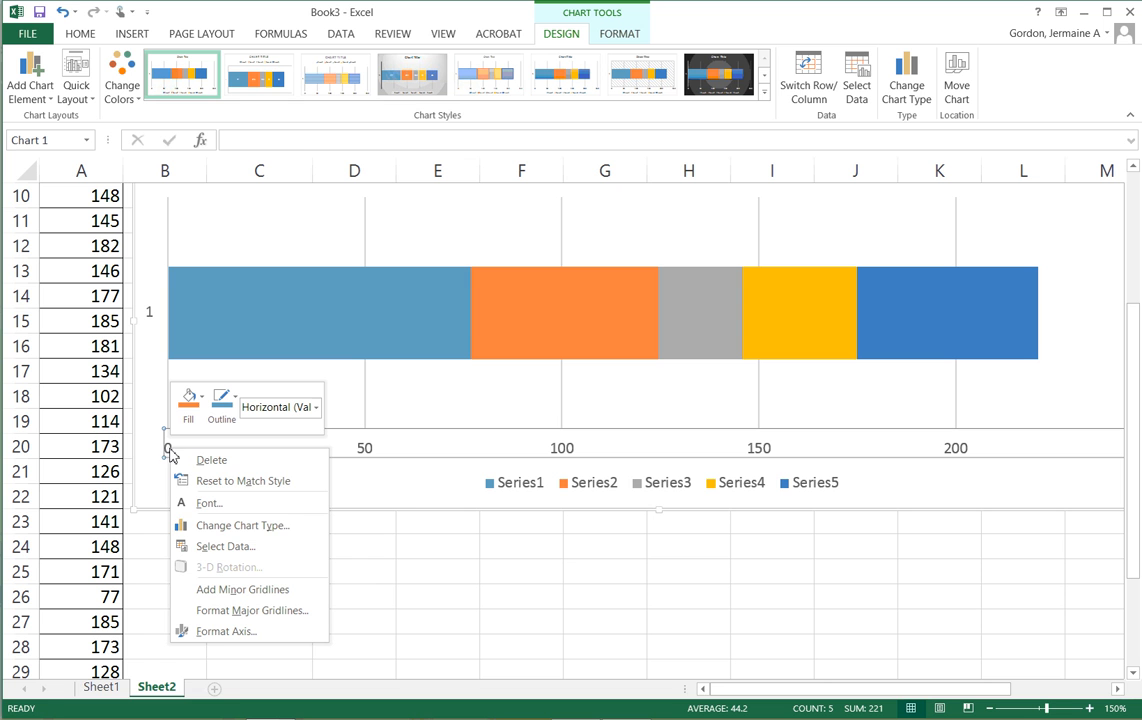
pyautogui.click(233, 590)
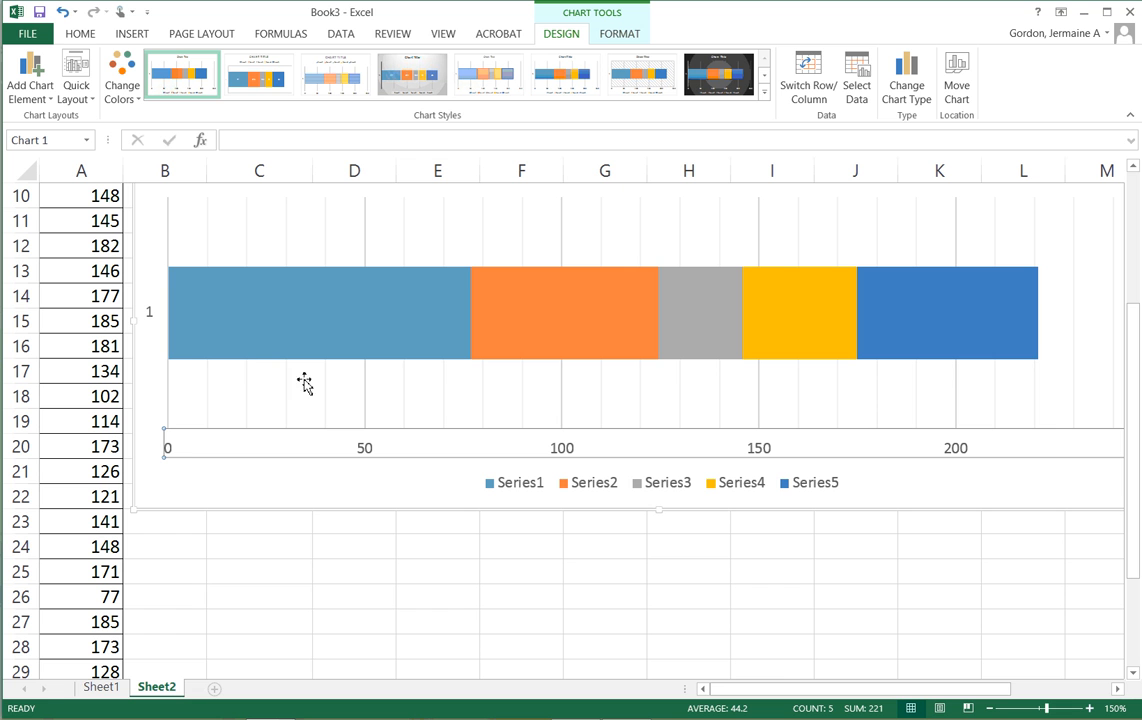
# Step: Open the horizontal value axis formatting and set its minimum bound to 75
pyautogui.rightClick(167, 451)
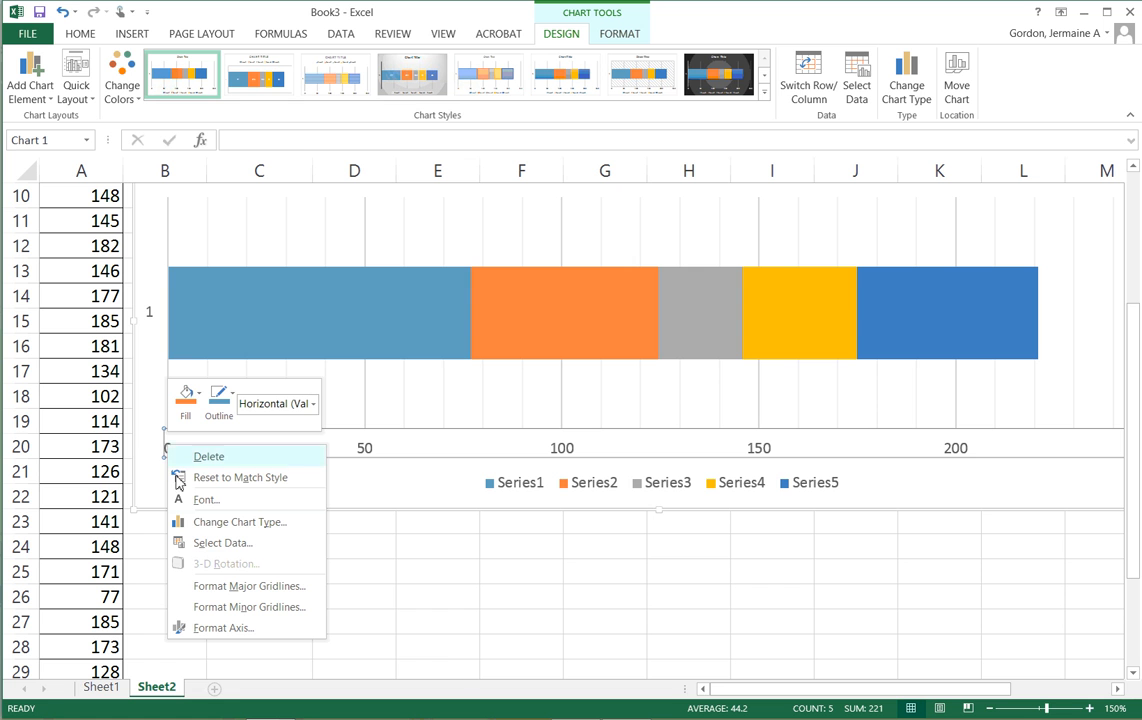
pyautogui.click(240, 638)
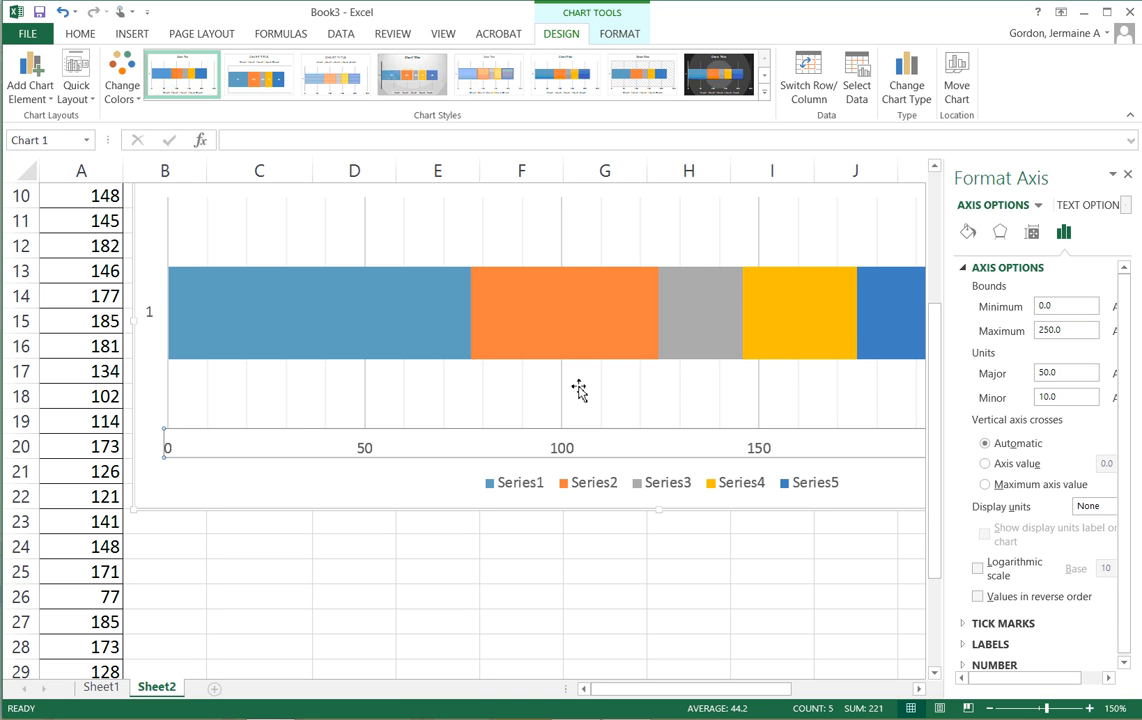
pyautogui.moveTo(936, 484); pyautogui.dragTo(914, 368)
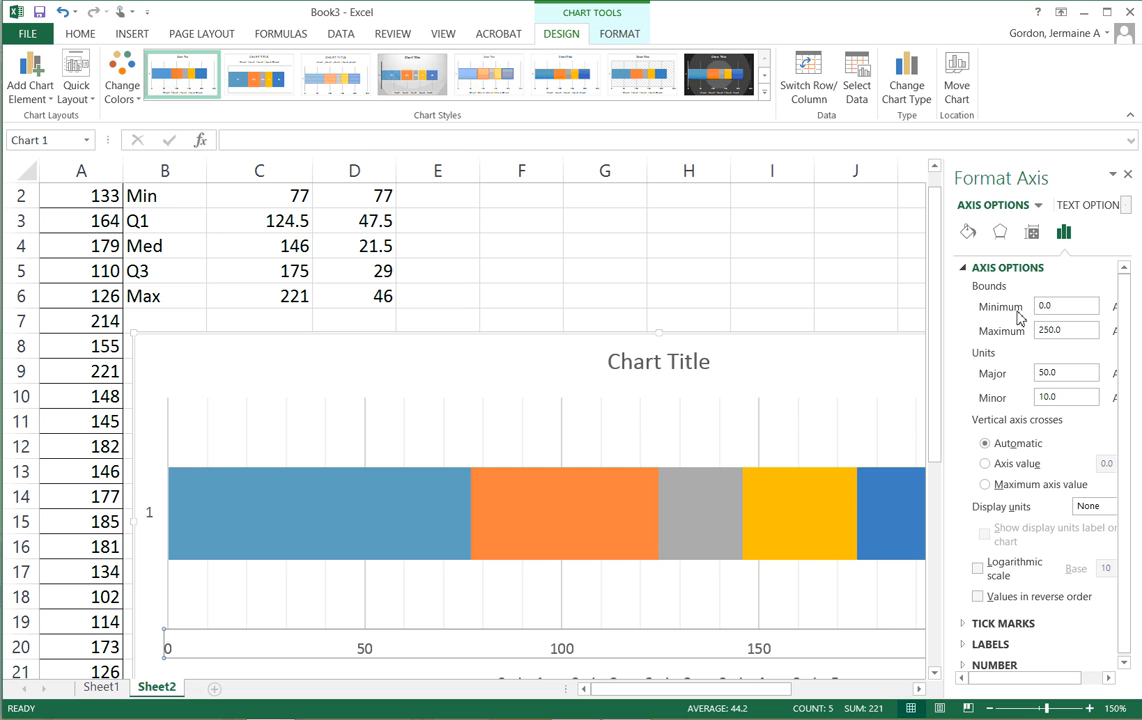
pyautogui.moveTo(938, 324); pyautogui.dragTo(938, 306)
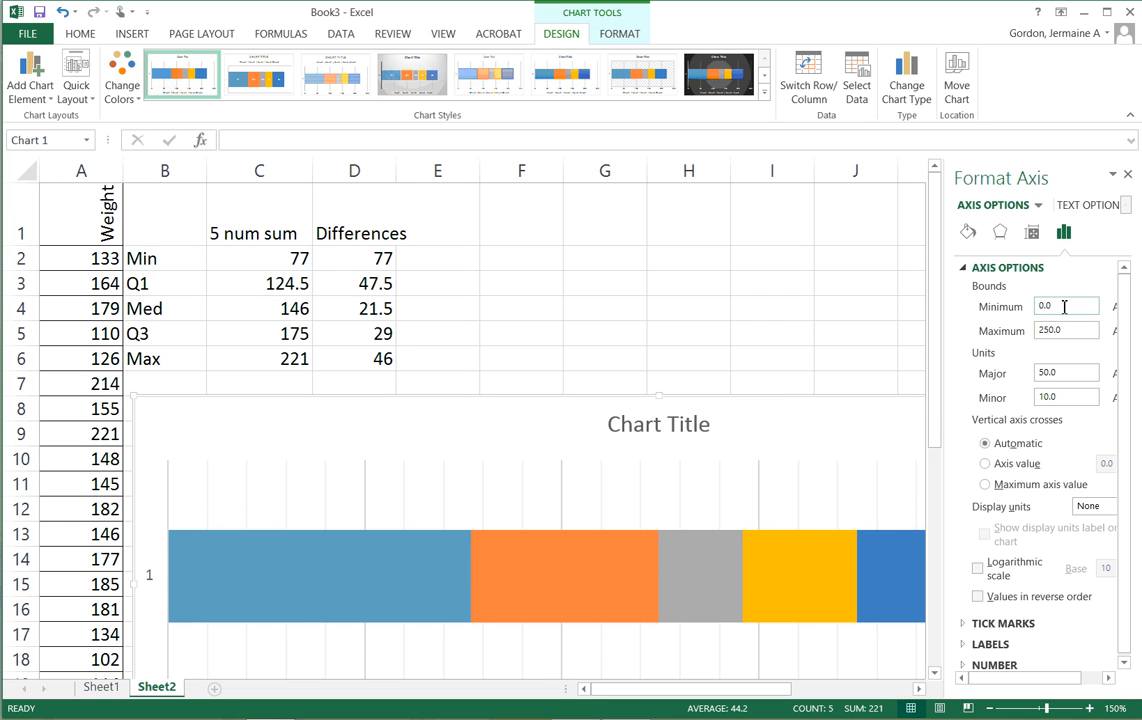
pyautogui.moveTo(1064, 307); pyautogui.dragTo(1018, 313)
pyautogui.write('75')
pyautogui.press('Return')
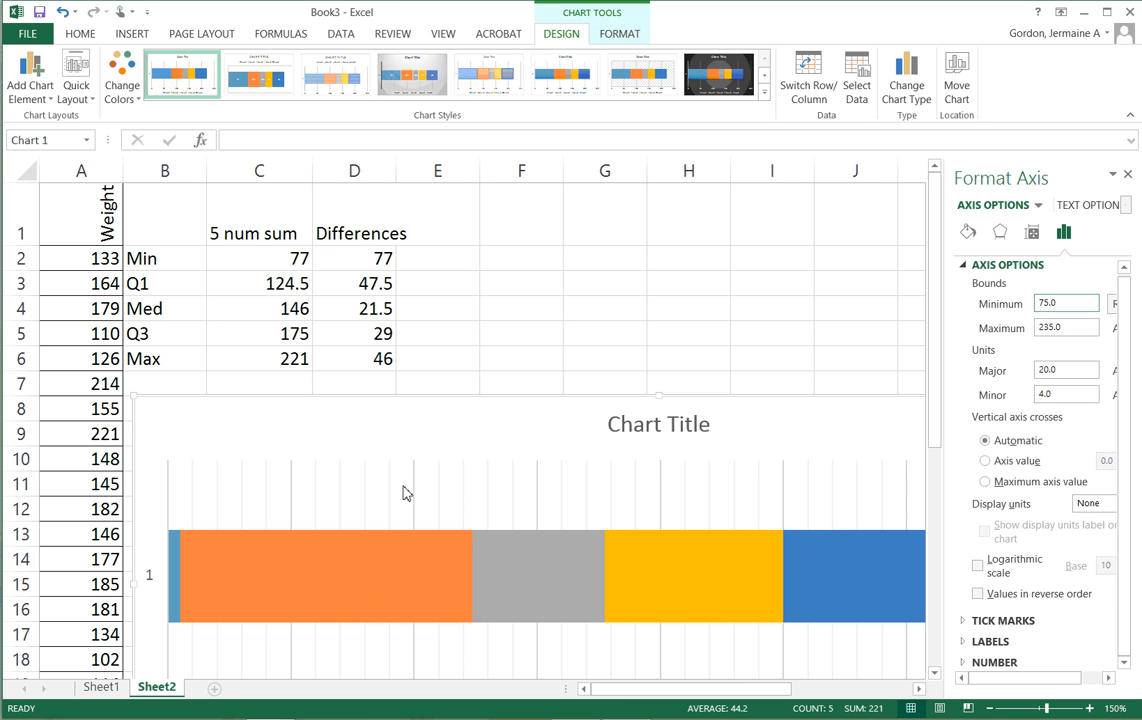
# Step: Set the maximum bound of the horizontal value axis to 225
pyautogui.moveTo(938, 389); pyautogui.dragTo(938, 432)
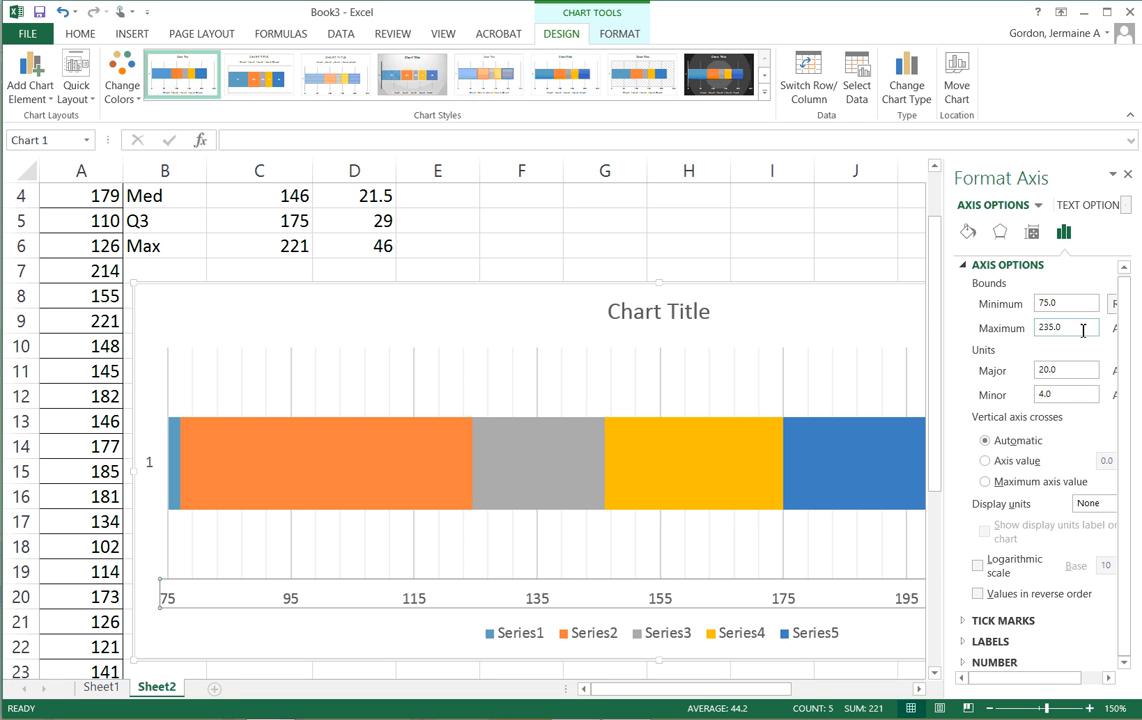
pyautogui.moveTo(1083, 326); pyautogui.dragTo(978, 335)
pyautogui.write('225')
pyautogui.press('Return')
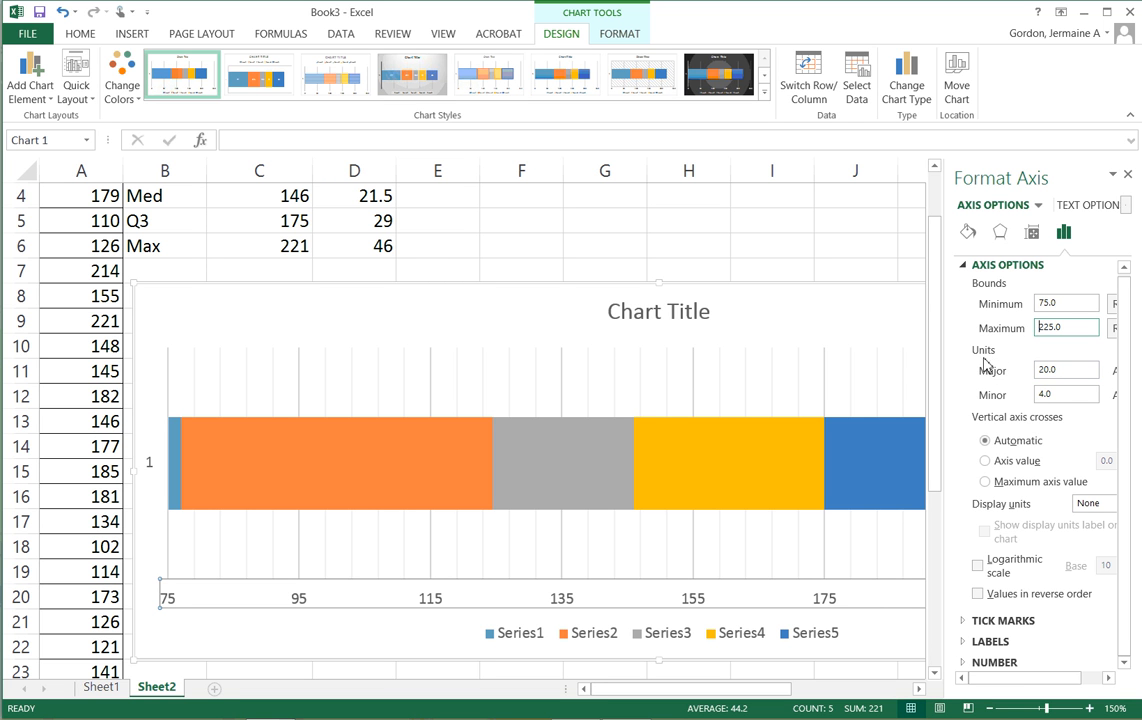
# Step: Set the major unit of the horizontal axis to 5 and close the axis formatting
pyautogui.click(1066, 371)
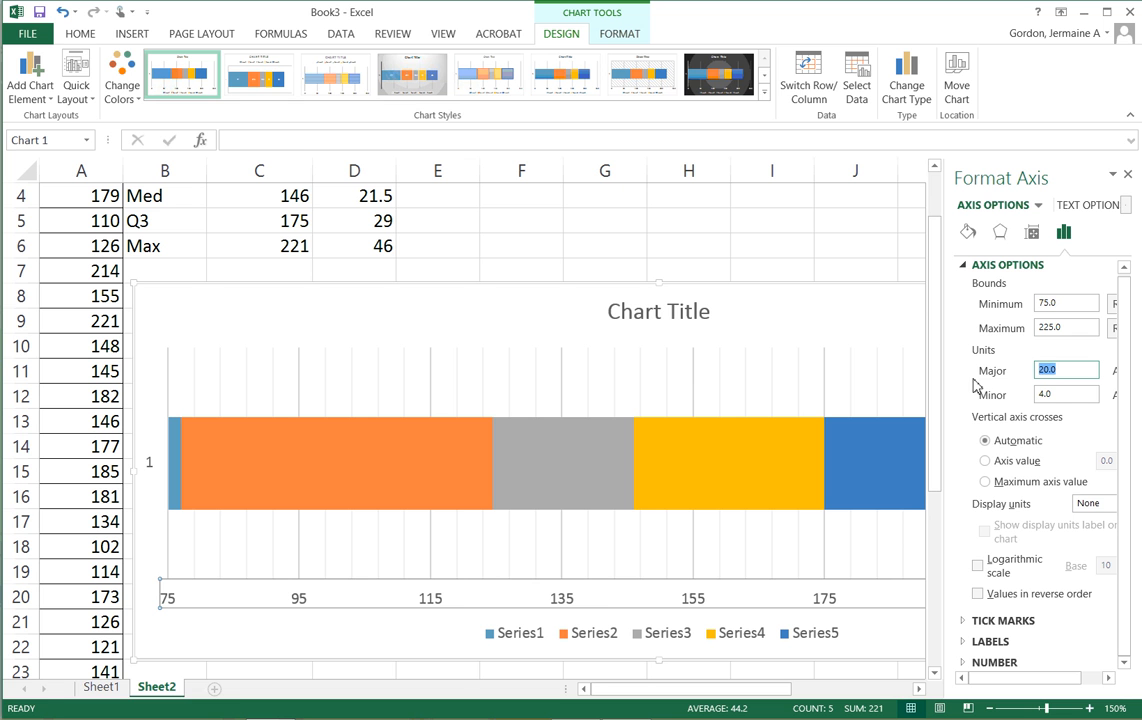
pyautogui.write('5')
pyautogui.press('Return')
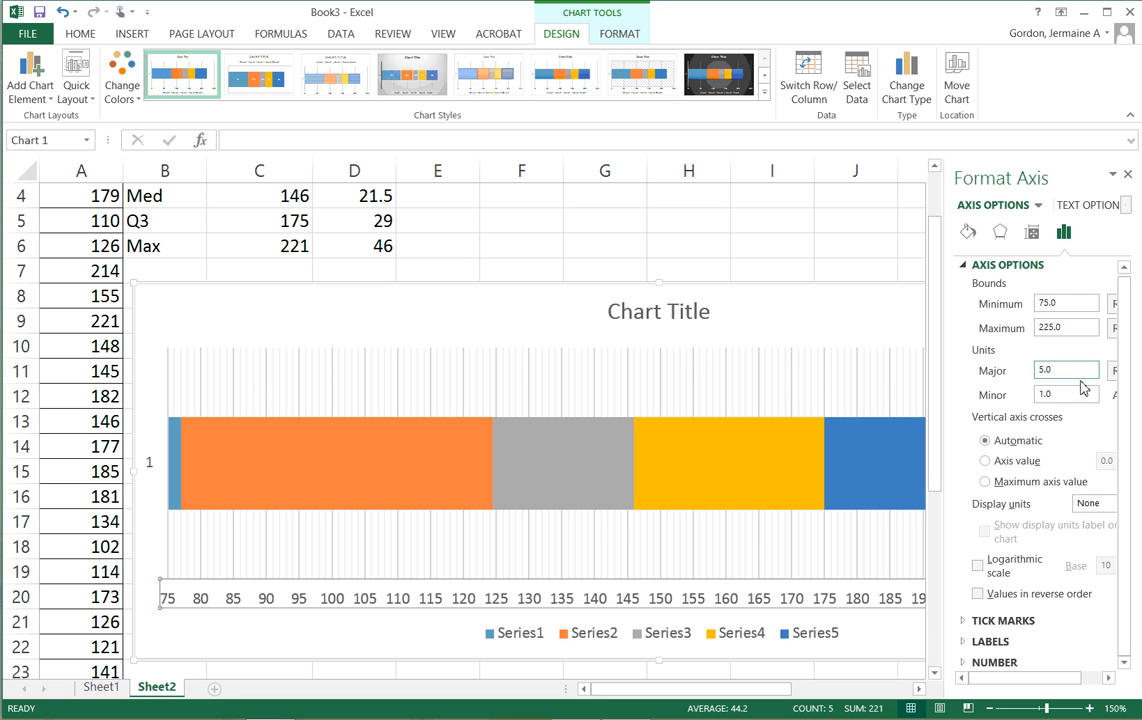
pyautogui.click(1128, 176)
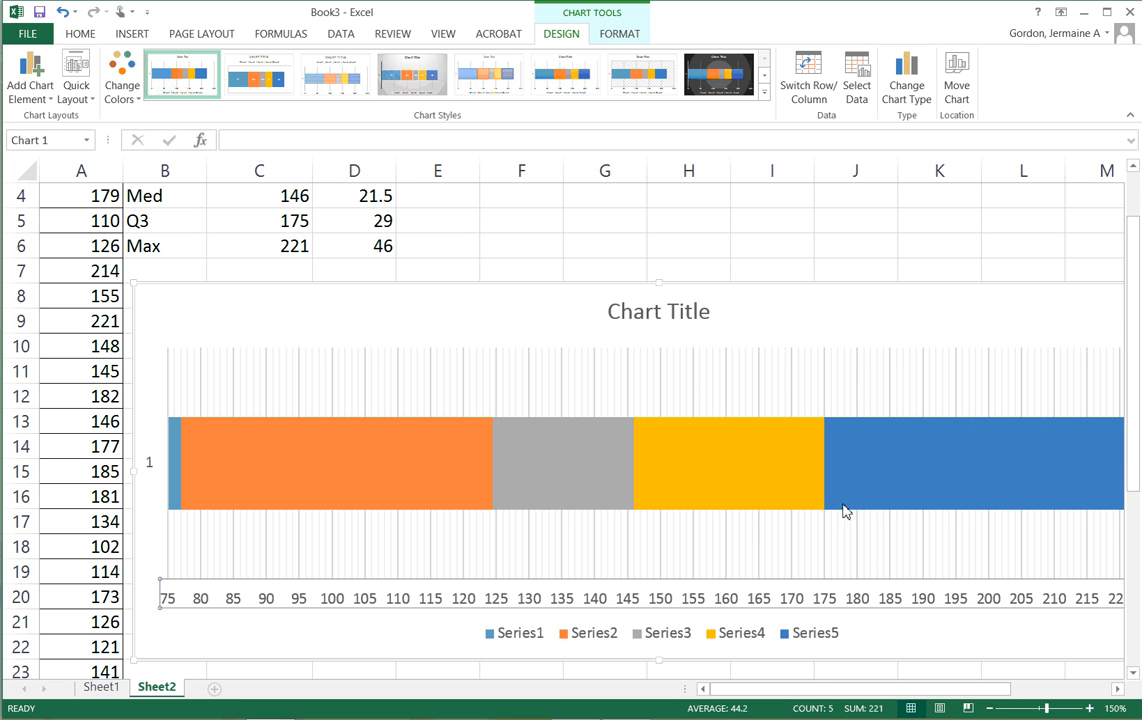
# Step: Move the chart left over column A, narrow it to end near column L's right edge, and deselect it
pyautogui.moveTo(903, 309); pyautogui.dragTo(832, 308)
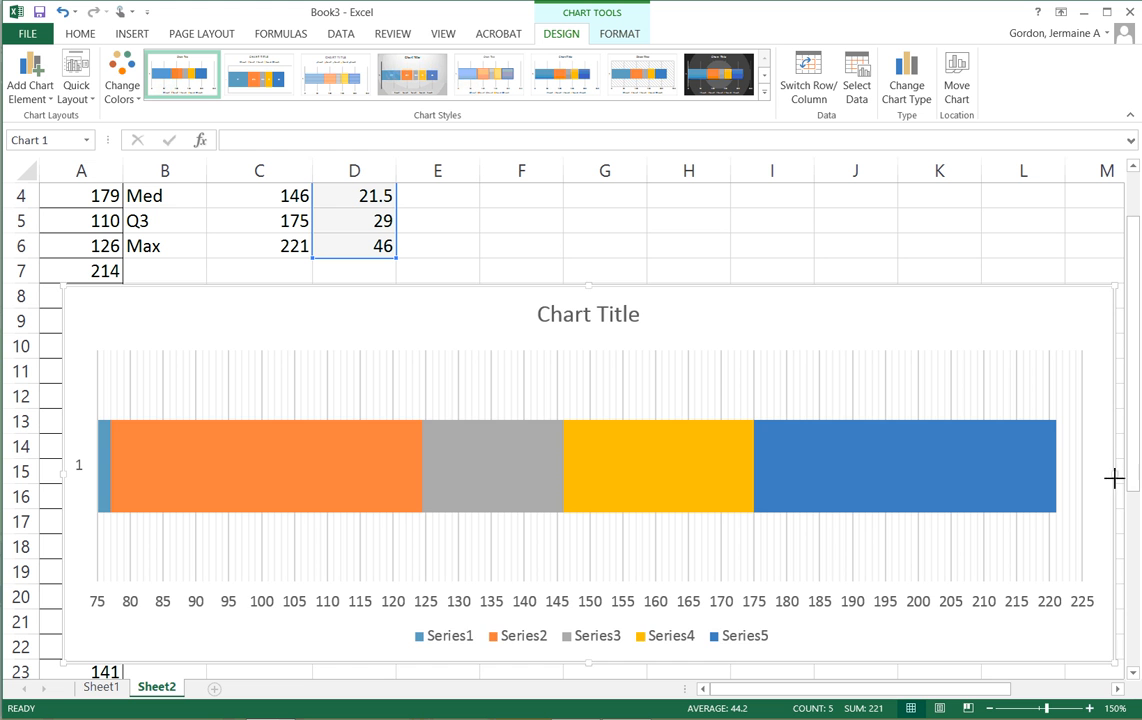
pyautogui.moveTo(1114, 479); pyautogui.dragTo(1047, 484)
pyautogui.moveTo(821, 321)
pyautogui.mouseDown()
pyautogui.moveTo(859, 306)
pyautogui.moveTo(886, 327)
pyautogui.moveTo(885, 314)
pyautogui.moveTo(825, 313)
pyautogui.mouseUp()
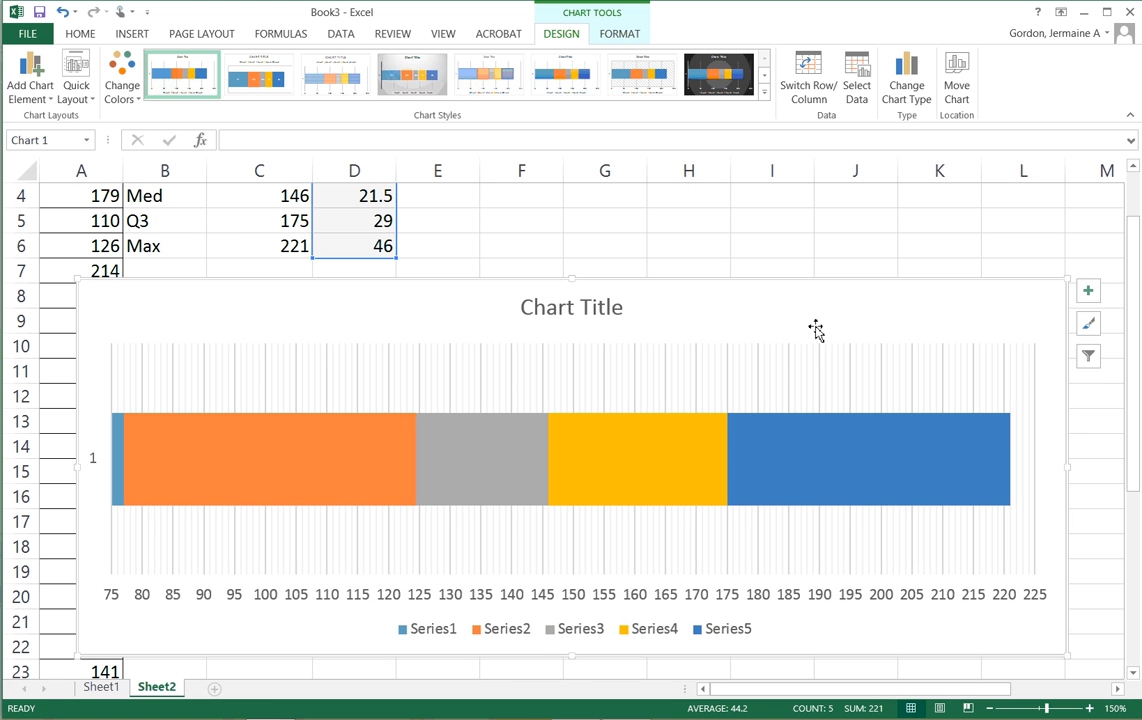
pyautogui.click(862, 203)
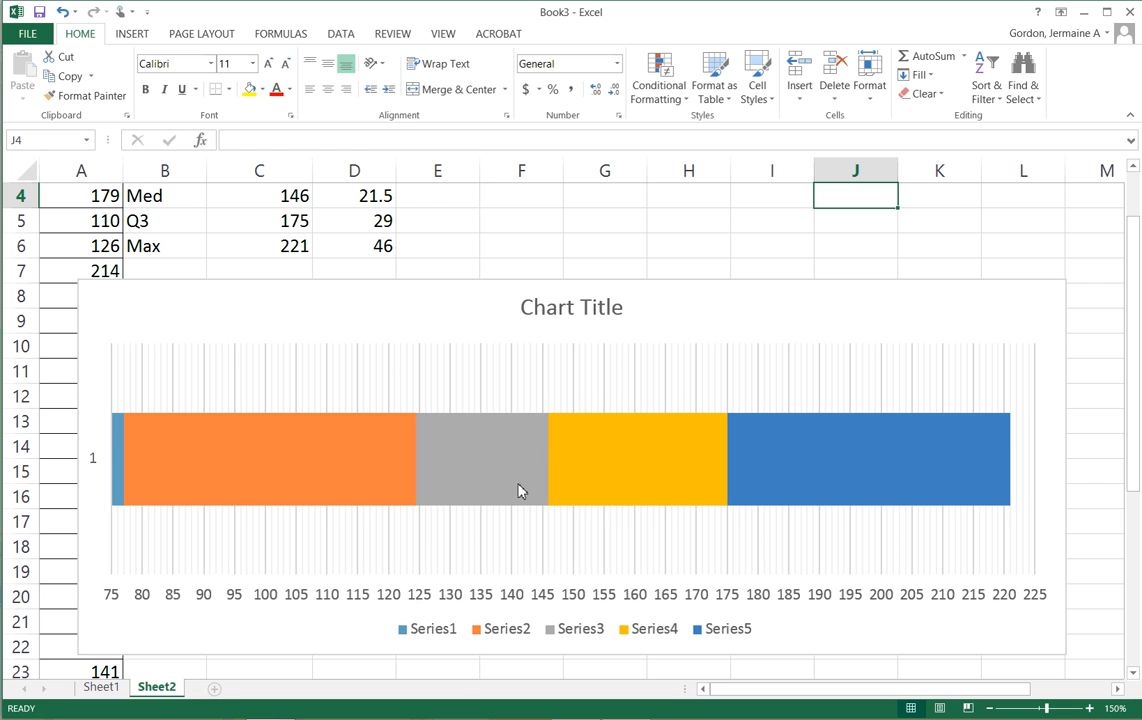
# Step: Format the first segment of the bar (Series1) with no fill
pyautogui.moveTo(581, 456)
pyautogui.moveTo(373, 474)
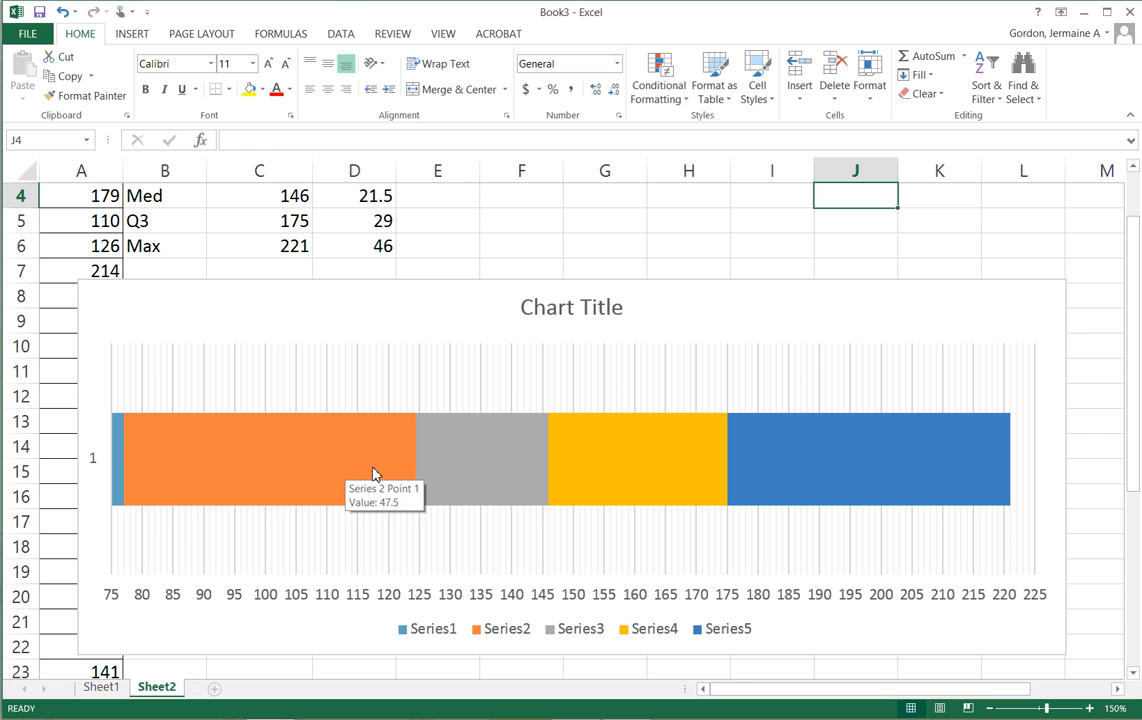
pyautogui.click(116, 455)
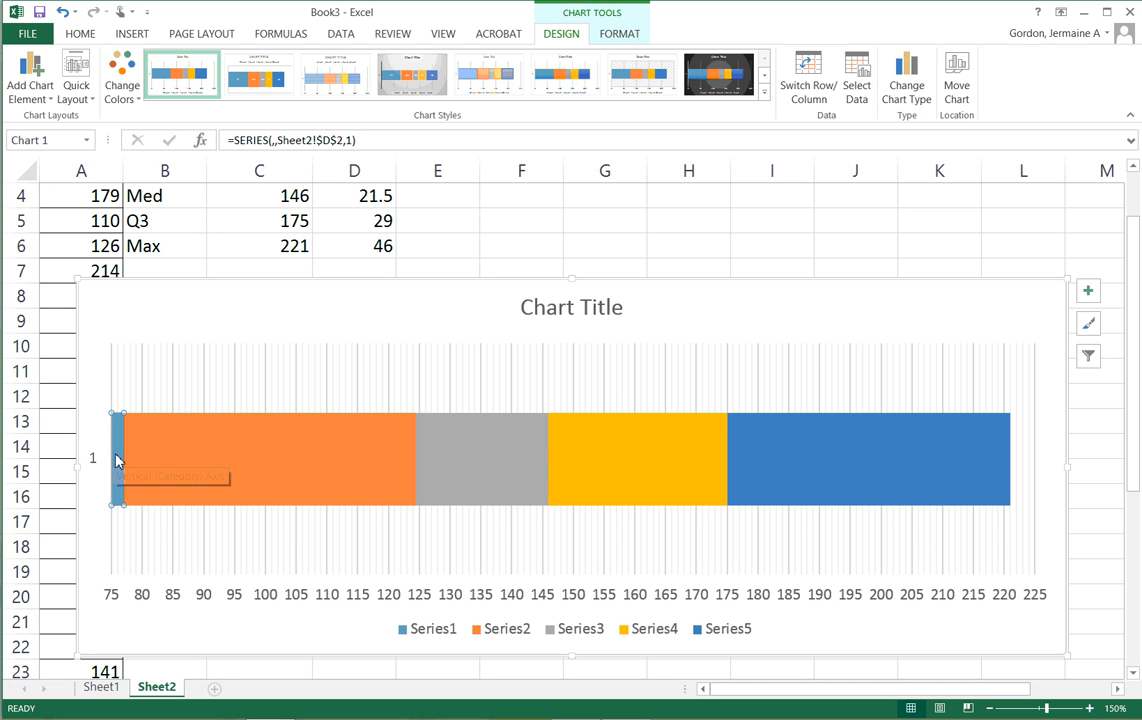
pyautogui.rightClick(117, 460)
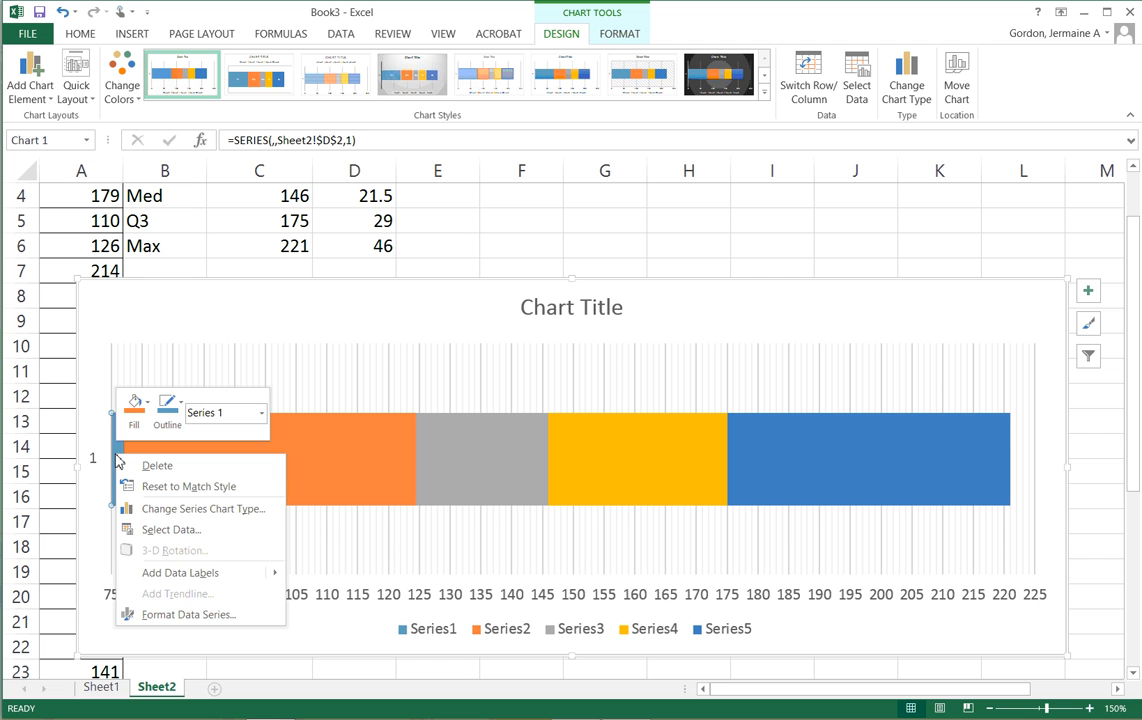
pyautogui.click(183, 618)
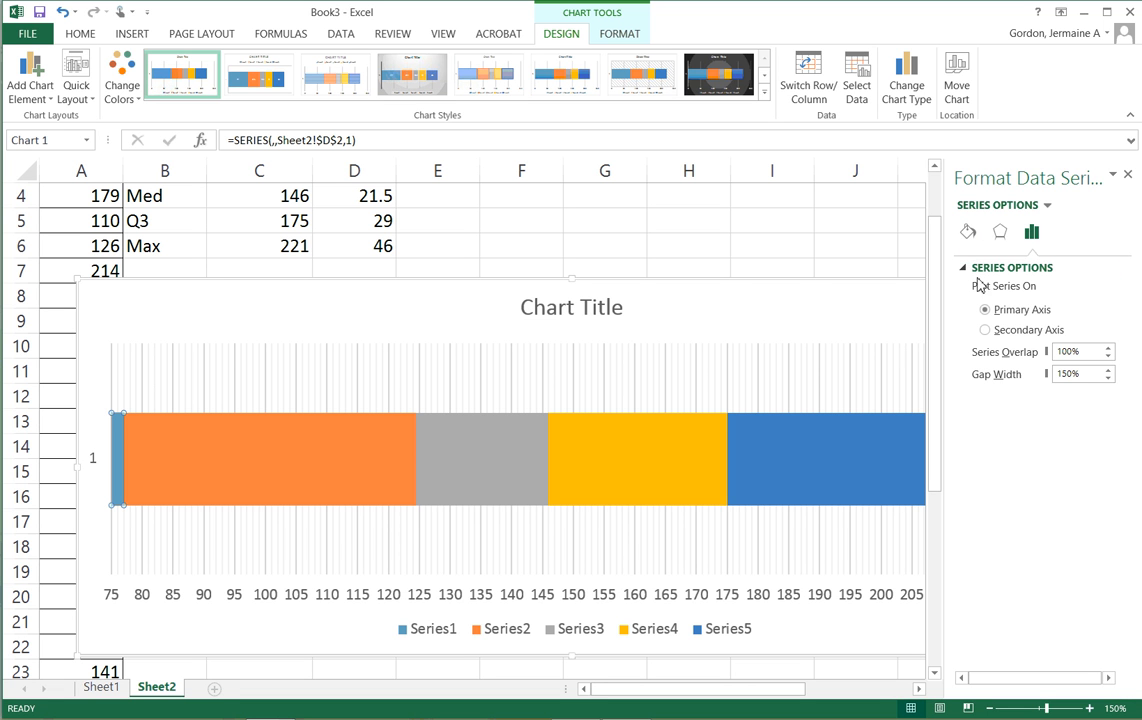
pyautogui.click(969, 235)
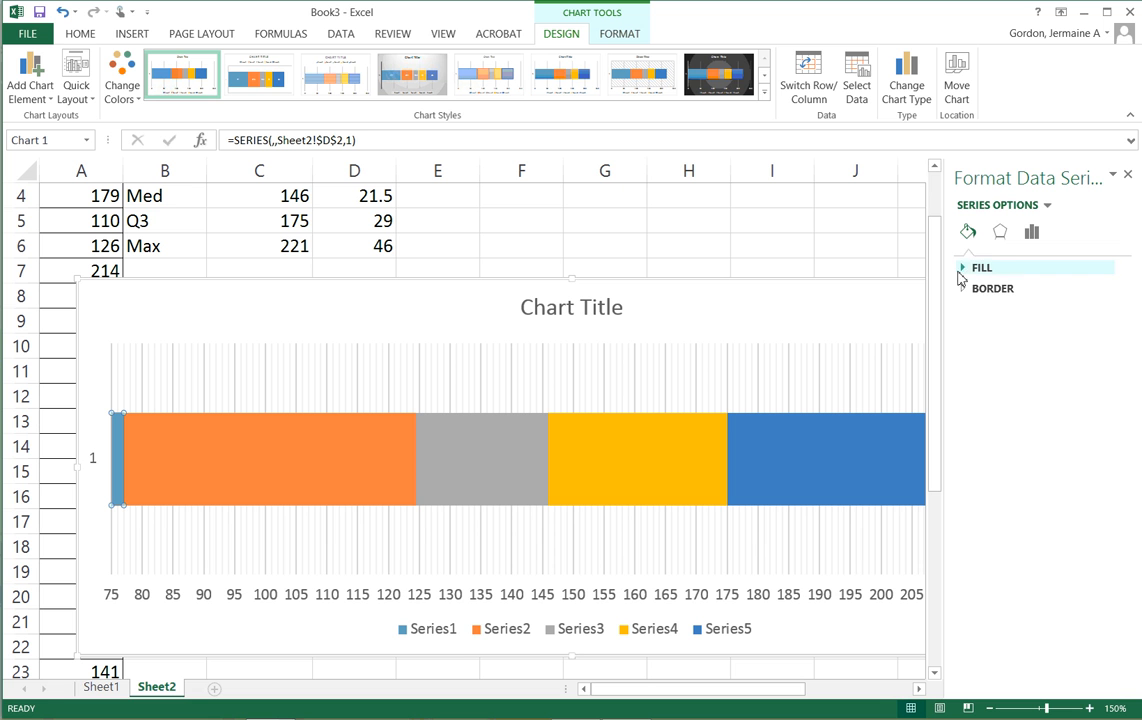
pyautogui.click(979, 270)
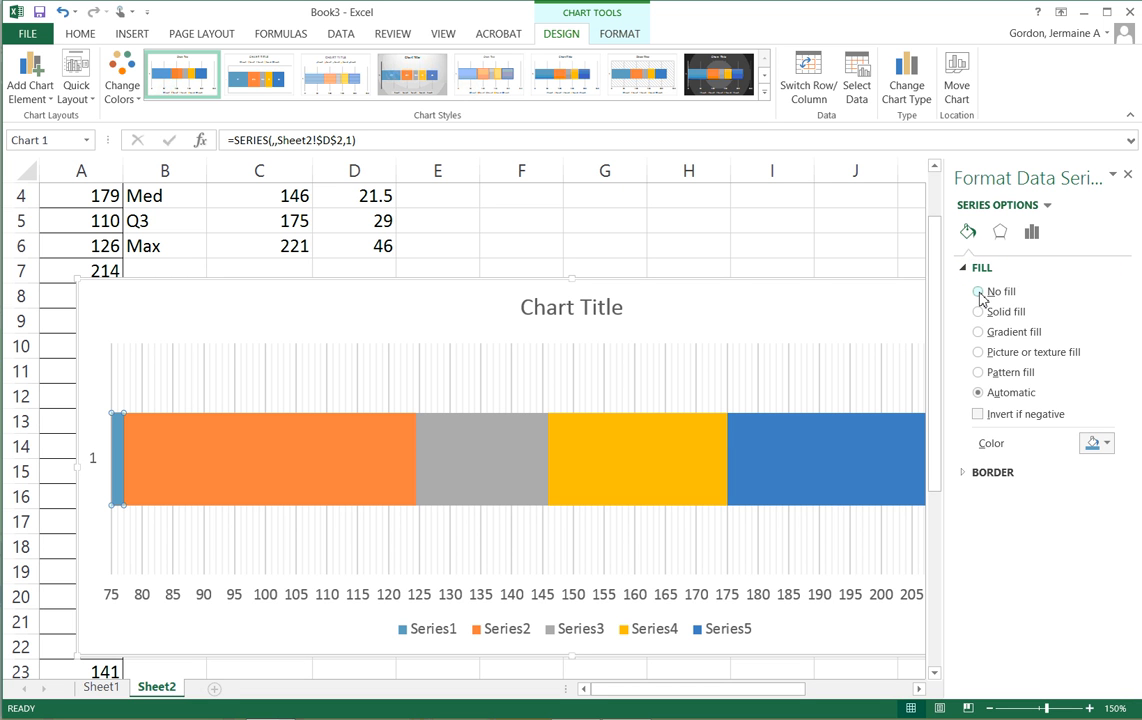
pyautogui.click(978, 292)
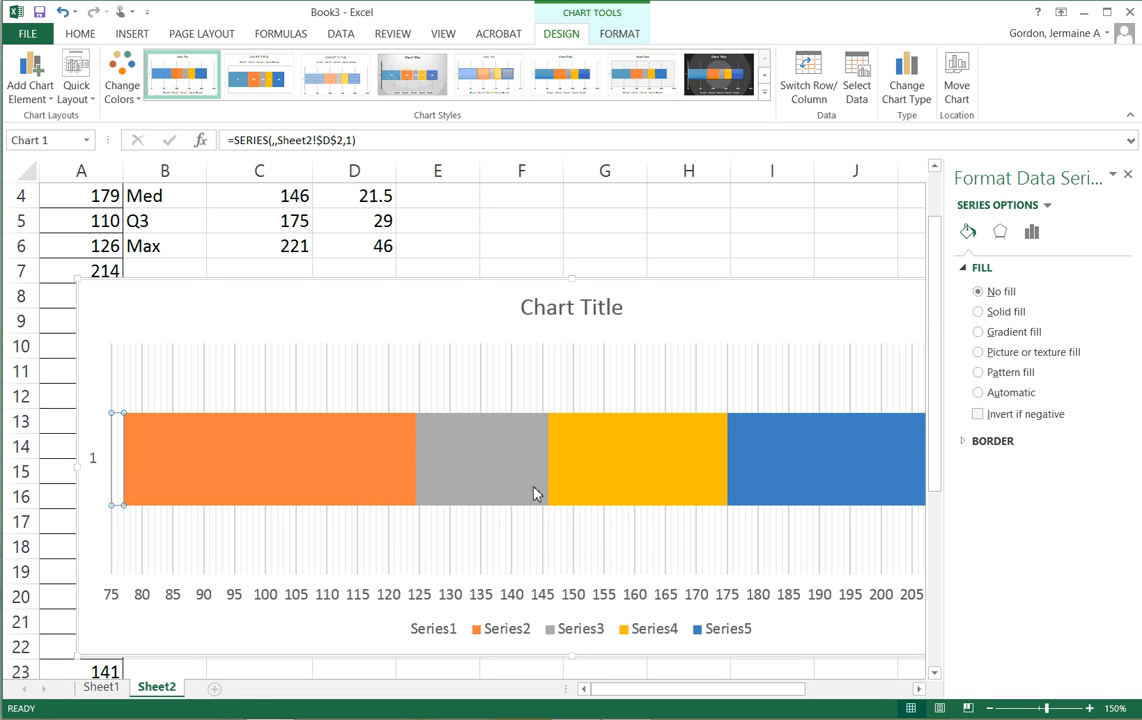
# Step: Format the second and last segments of the bar (Series2 and Series5) with no fill and deselect them
pyautogui.click(295, 457)
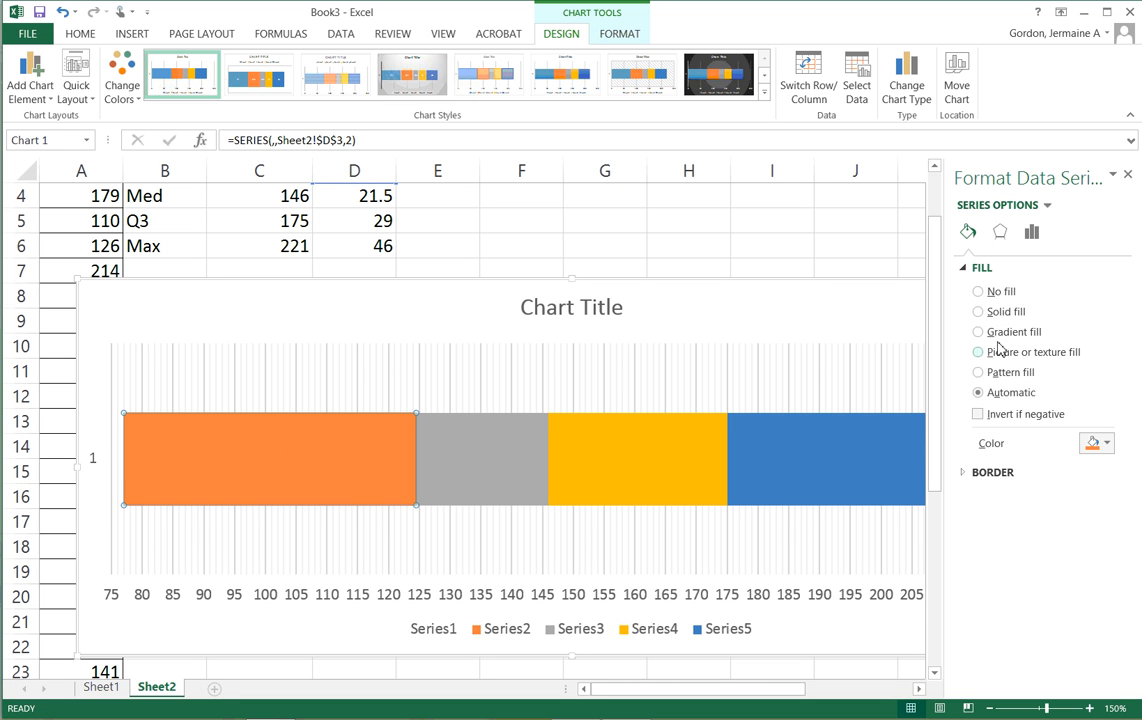
pyautogui.click(977, 293)
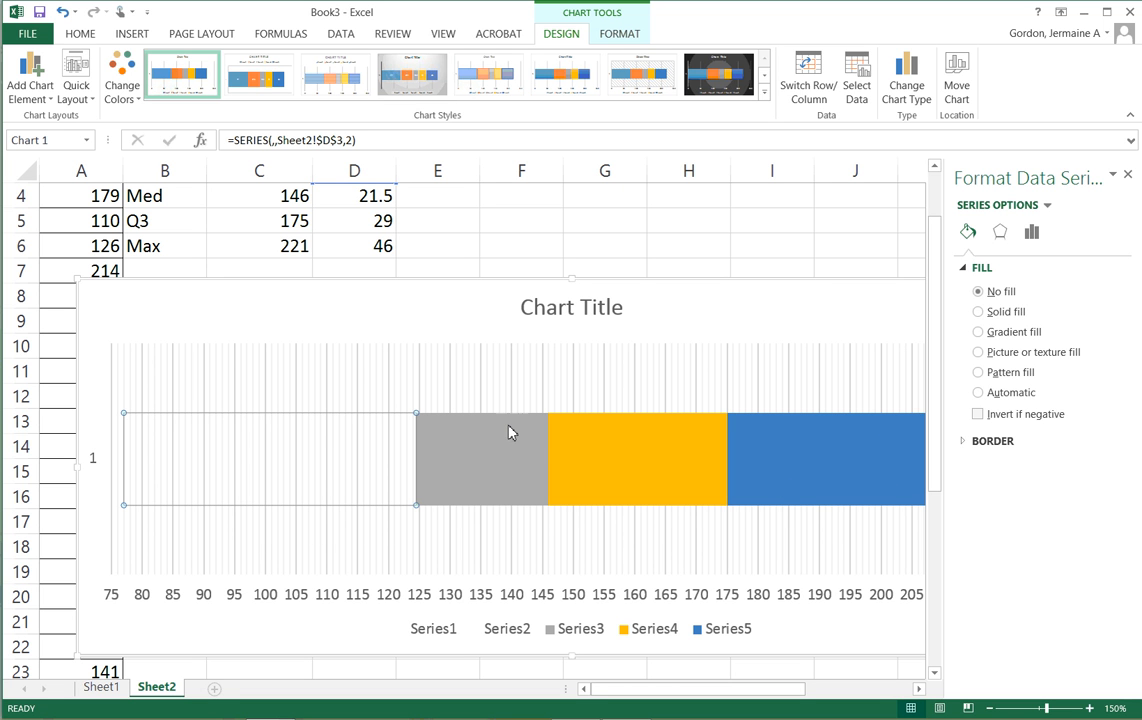
pyautogui.click(812, 443)
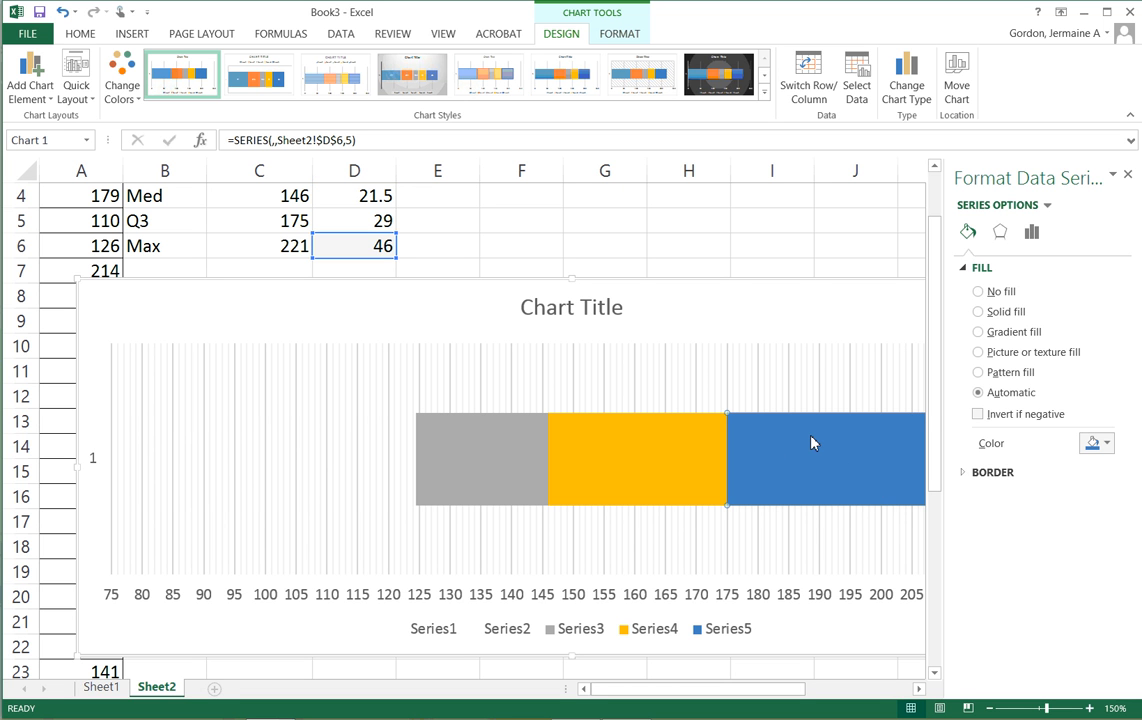
pyautogui.click(978, 292)
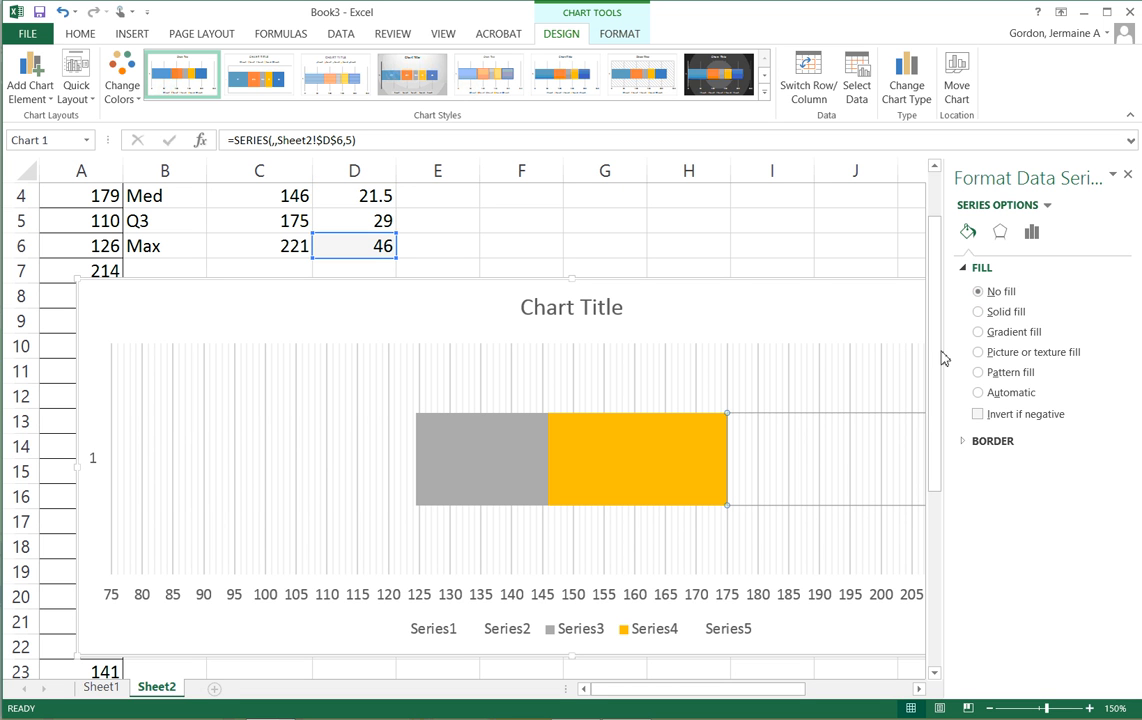
pyautogui.click(775, 297)
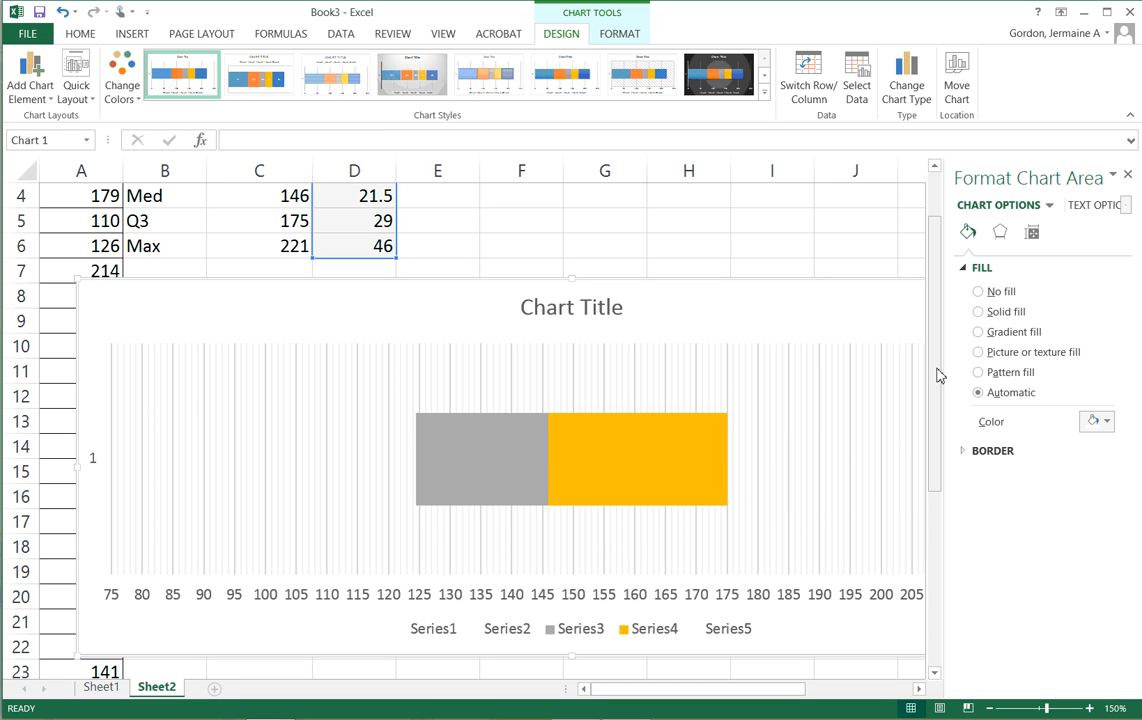
# Step: Add error bars to the unfilled second segment (Series2) and open their detailed formatting options
pyautogui.moveTo(941, 329); pyautogui.dragTo(938, 272)
pyautogui.click(324, 570)
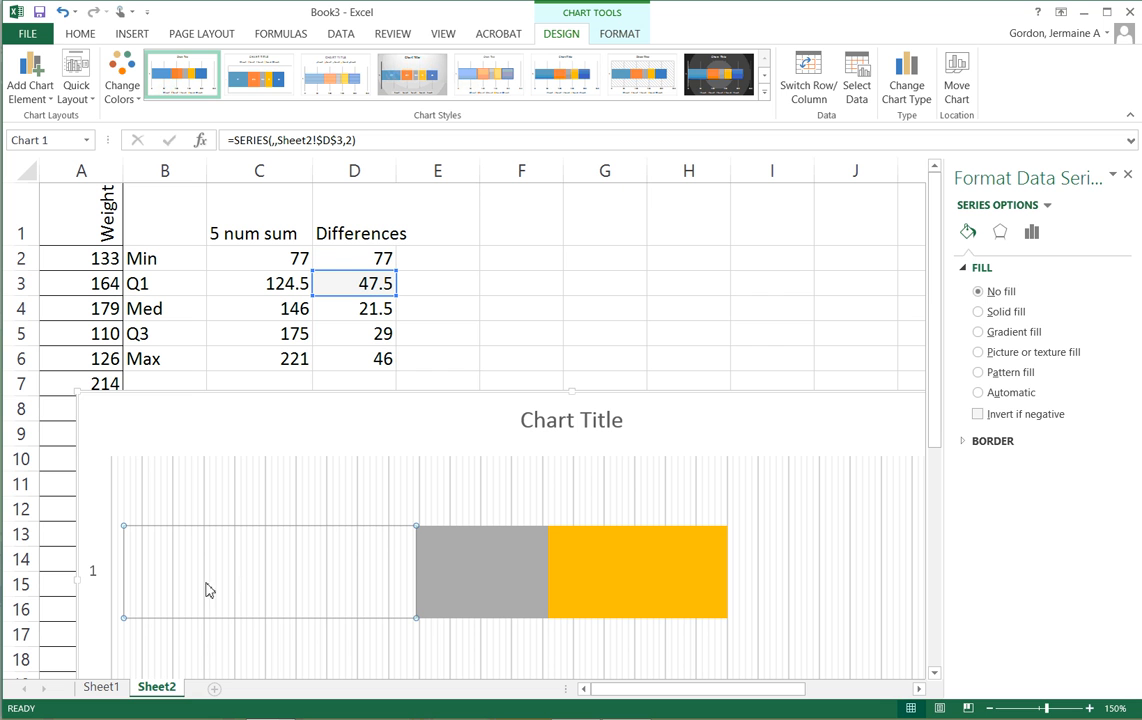
pyautogui.click(471, 426)
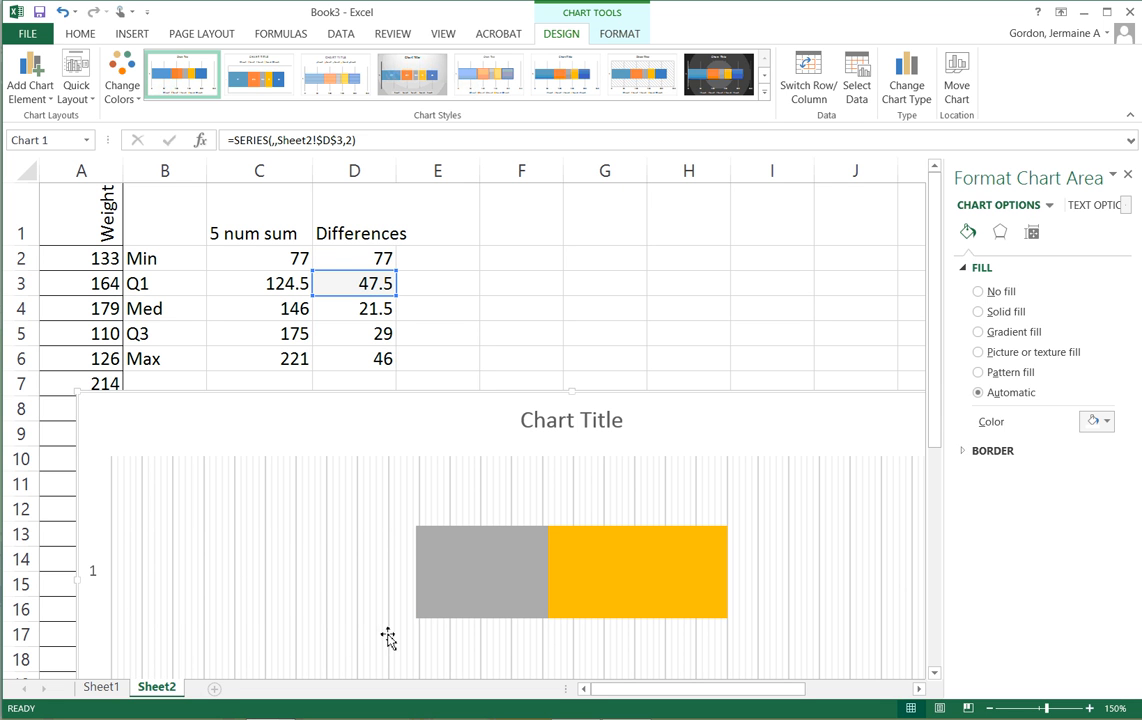
pyautogui.click(394, 583)
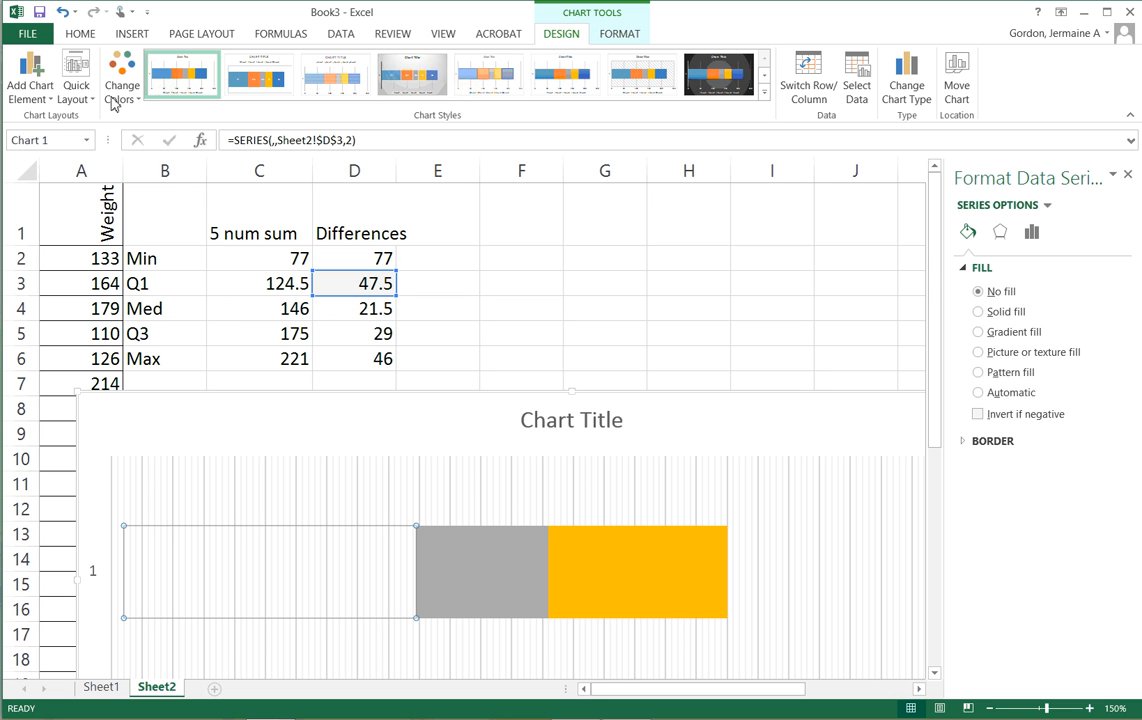
pyautogui.click(30, 70)
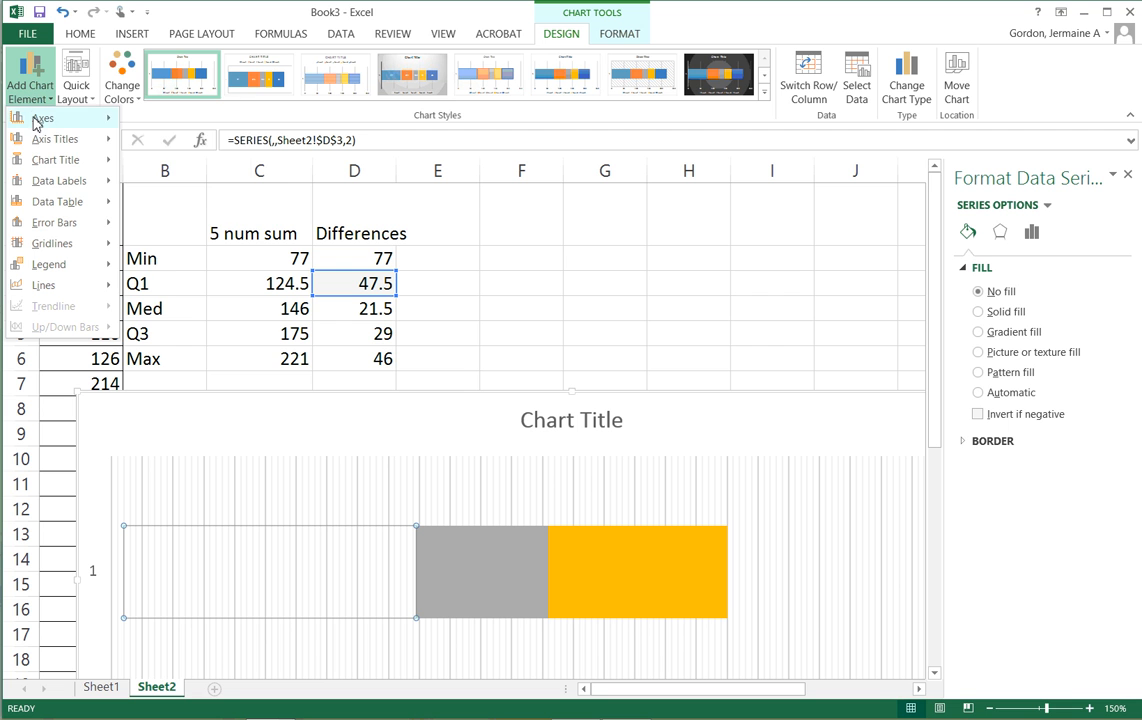
pyautogui.moveTo(44, 226)
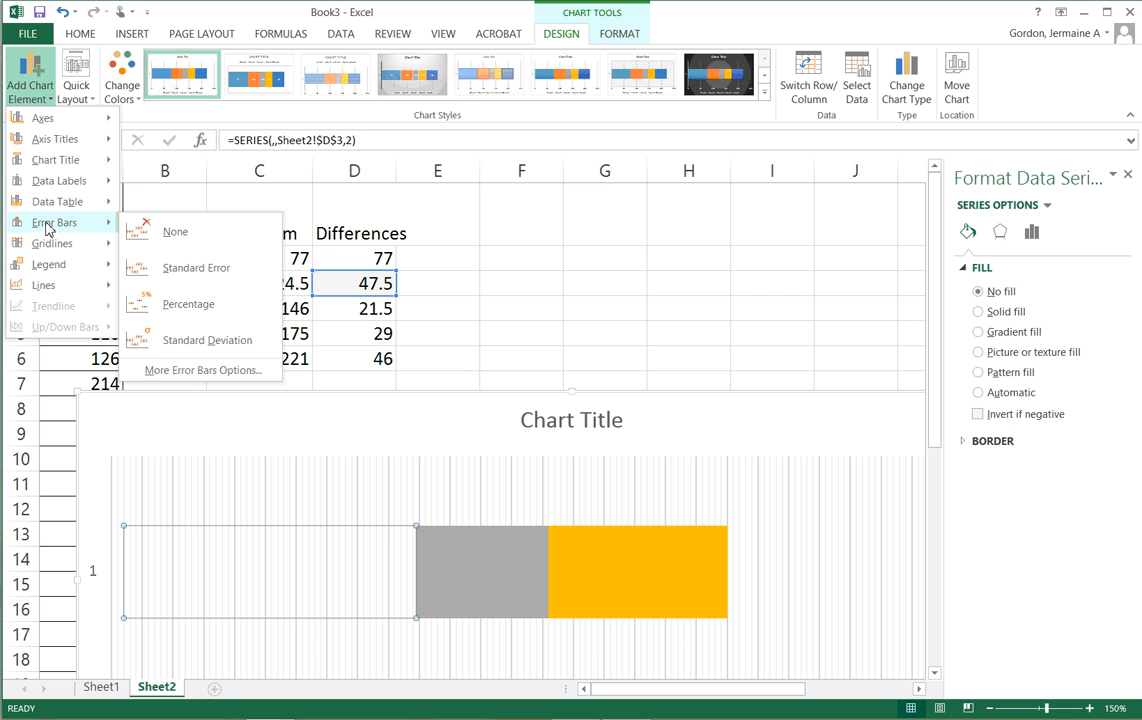
pyautogui.click(190, 370)
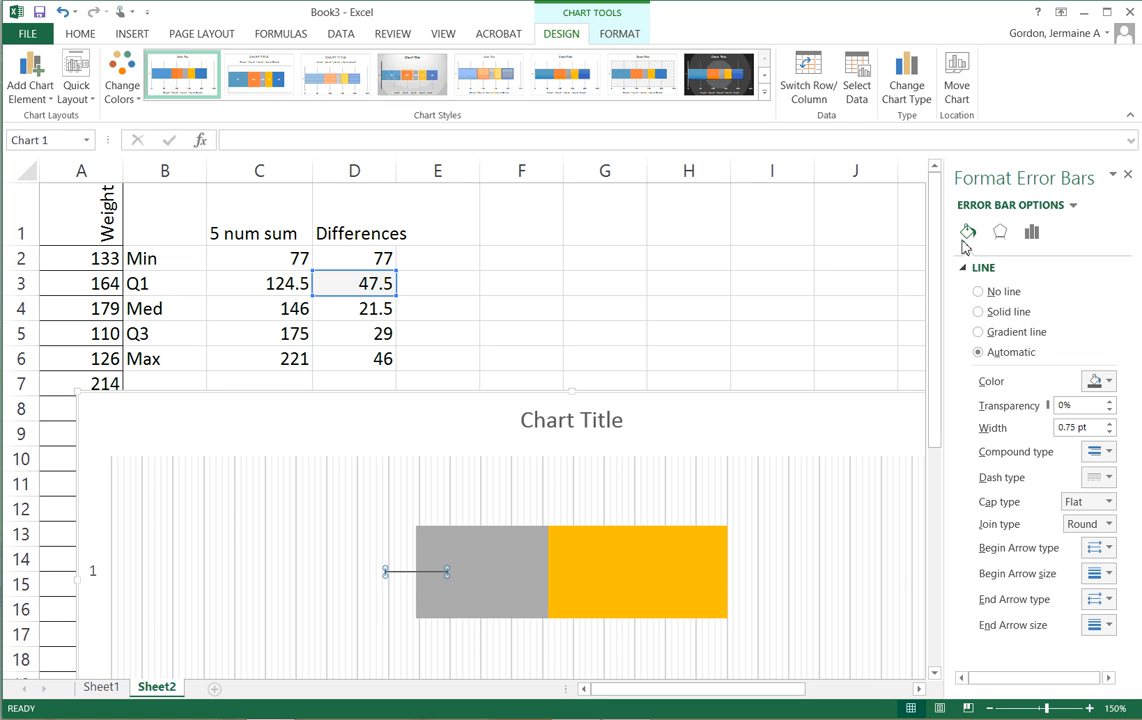
# Step: Set the Series2 error bar to the Minus direction with a fixed value of 47.5
pyautogui.click(1033, 234)
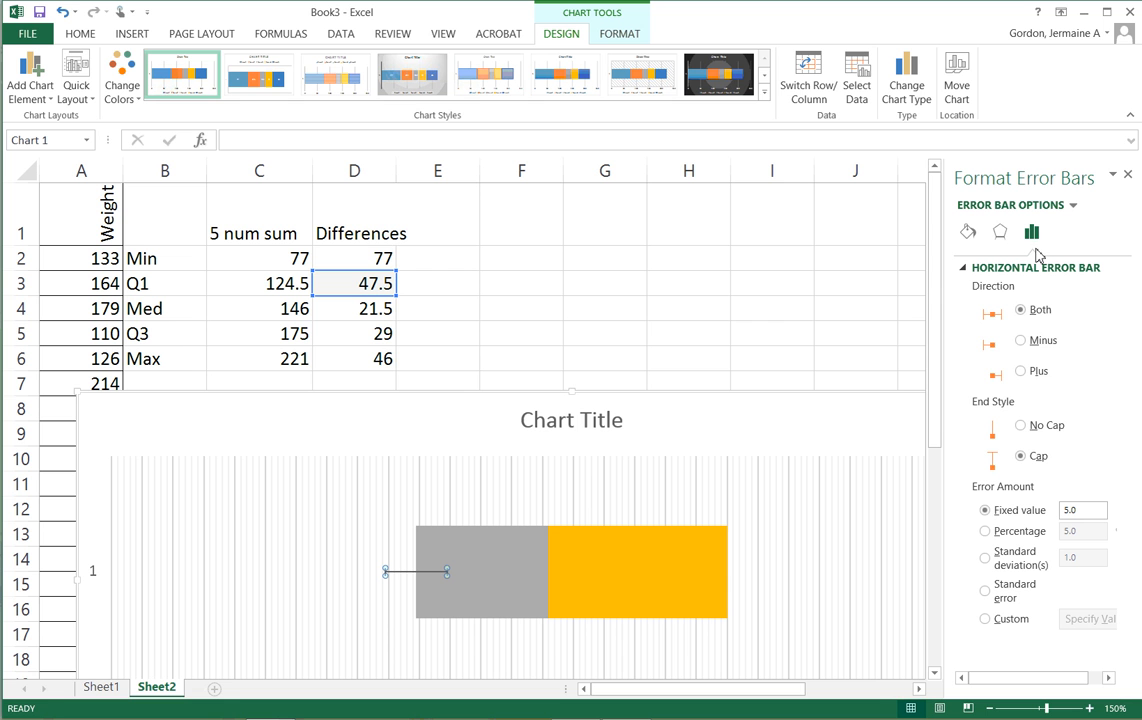
pyautogui.click(1021, 341)
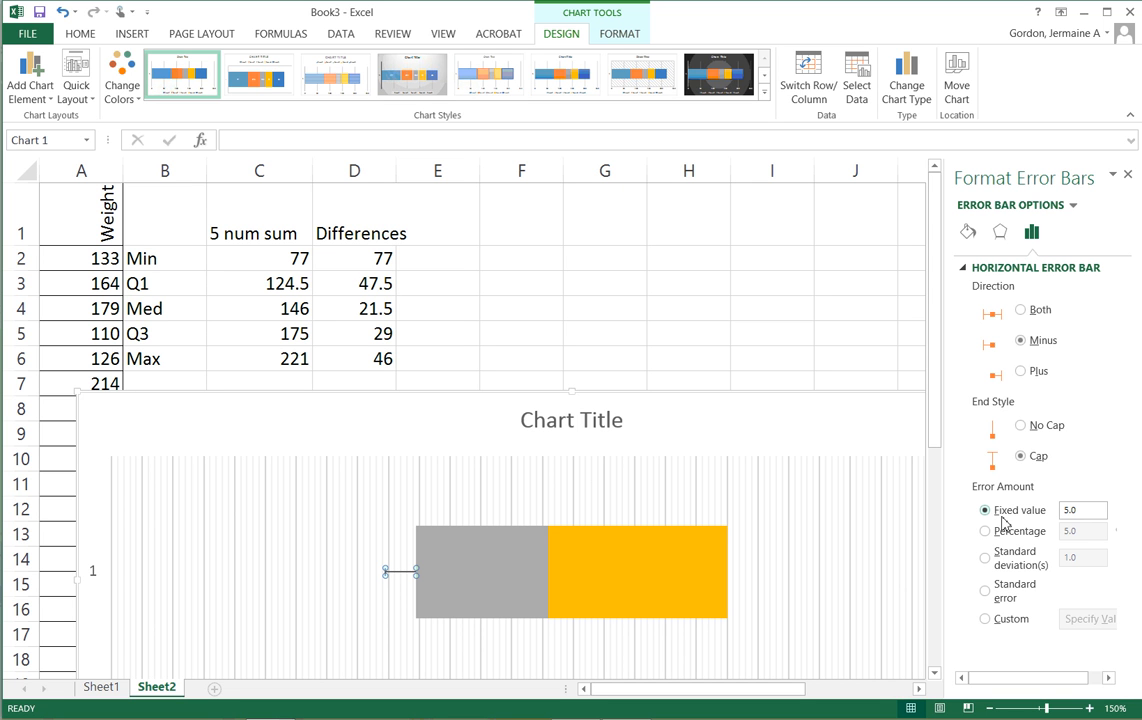
pyautogui.moveTo(1083, 510); pyautogui.dragTo(1036, 517)
pyautogui.write('47.5')
pyautogui.press('Return')
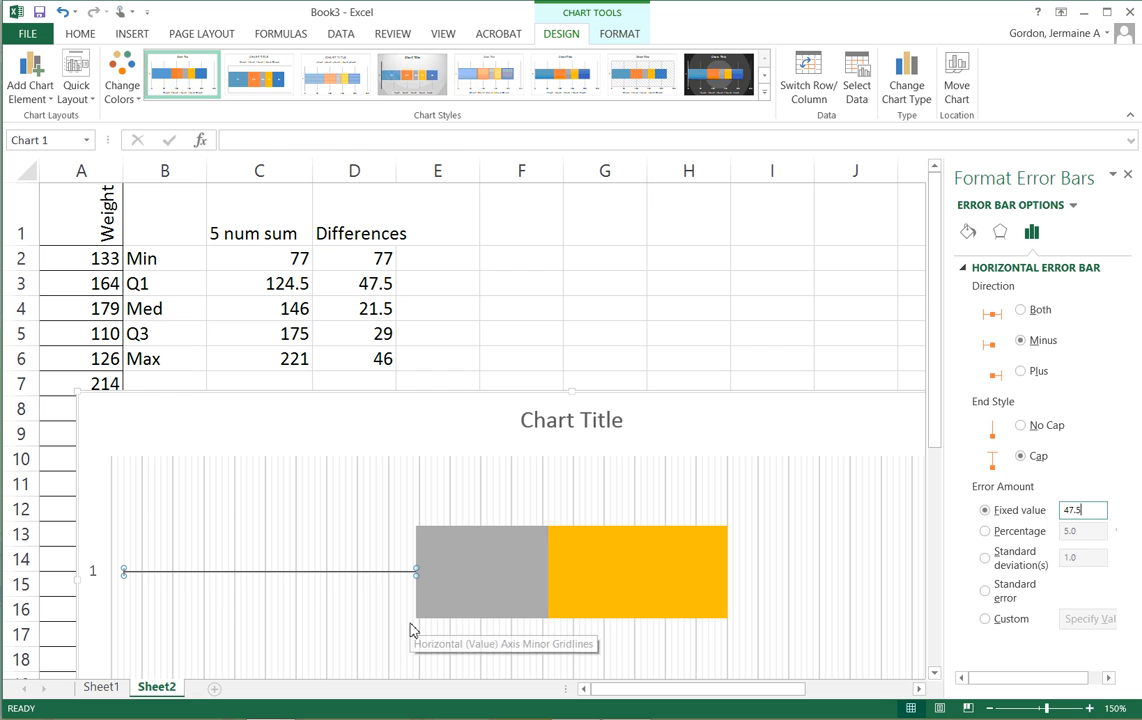
# Step: Add error bars to the yellow segment (Series4) and open their detailed formatting options
pyautogui.click(635, 564)
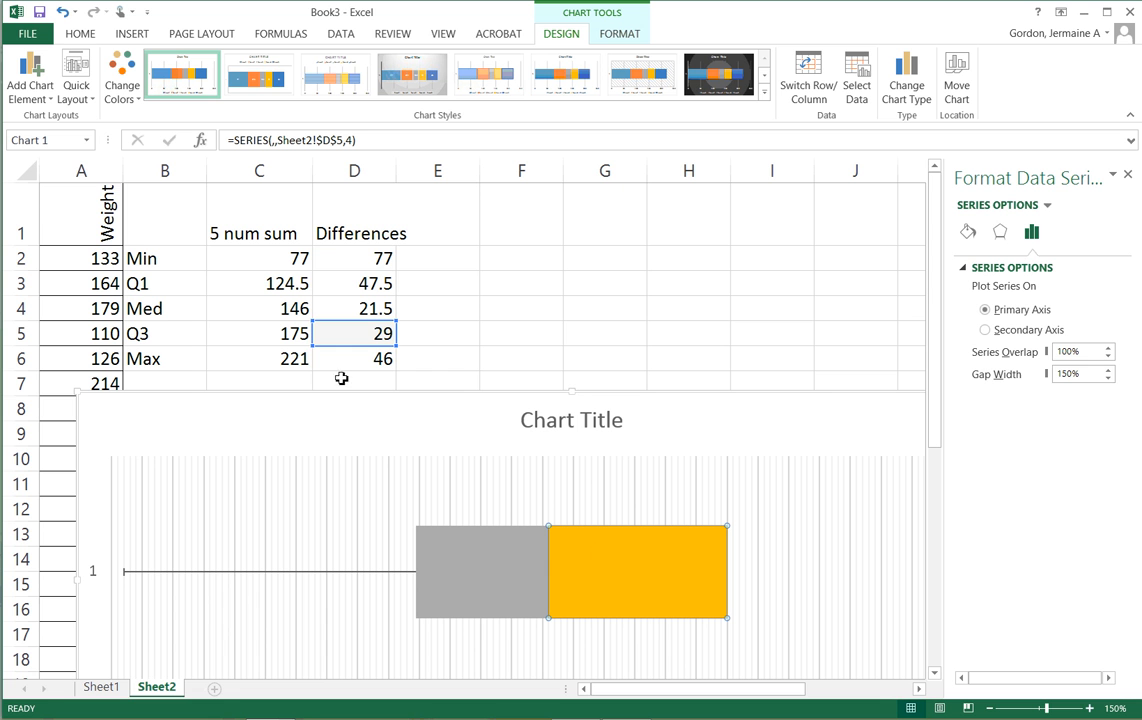
pyautogui.click(30, 82)
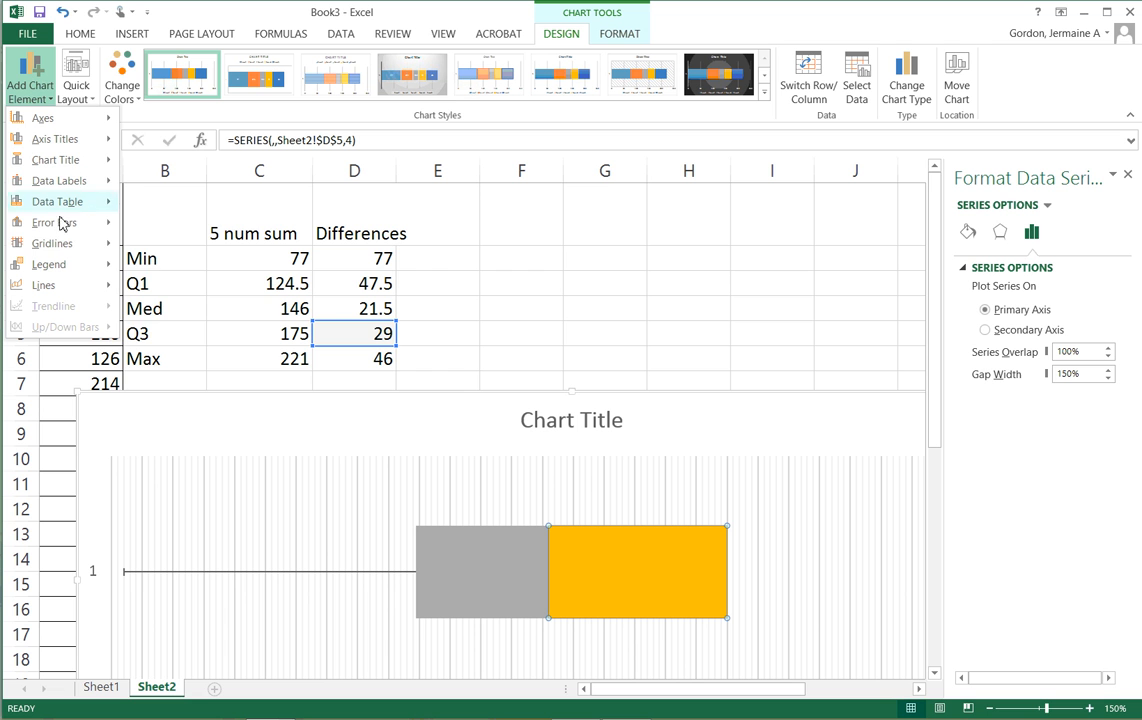
pyautogui.moveTo(66, 224)
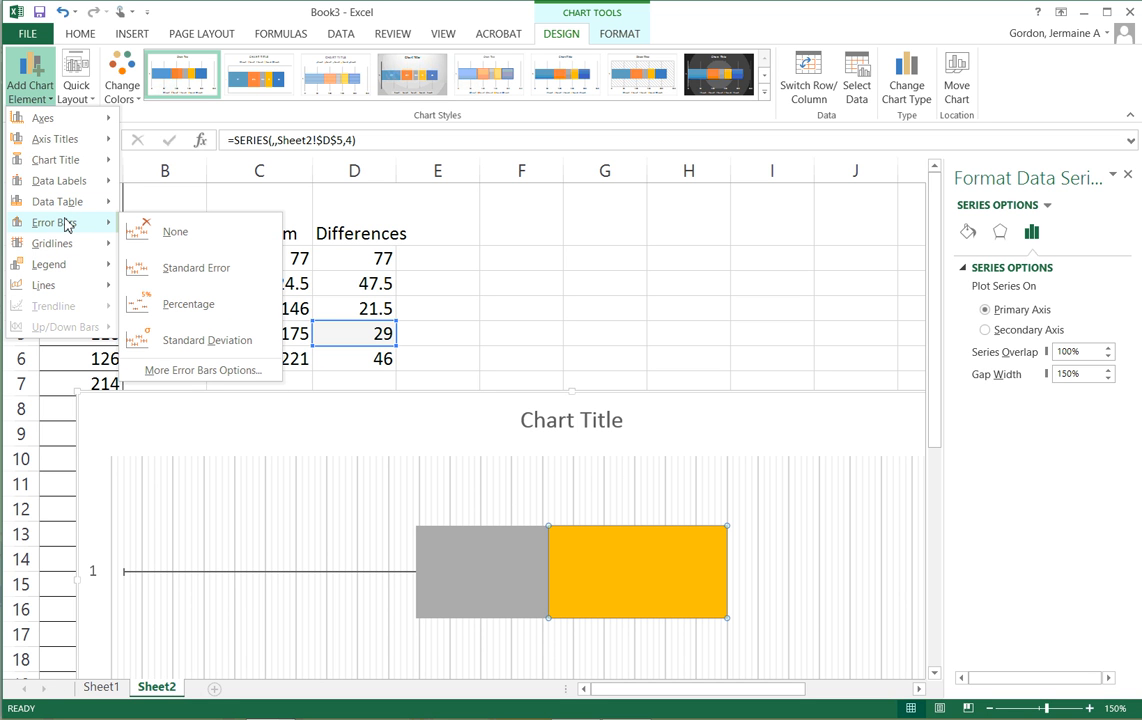
pyautogui.click(440, 12)
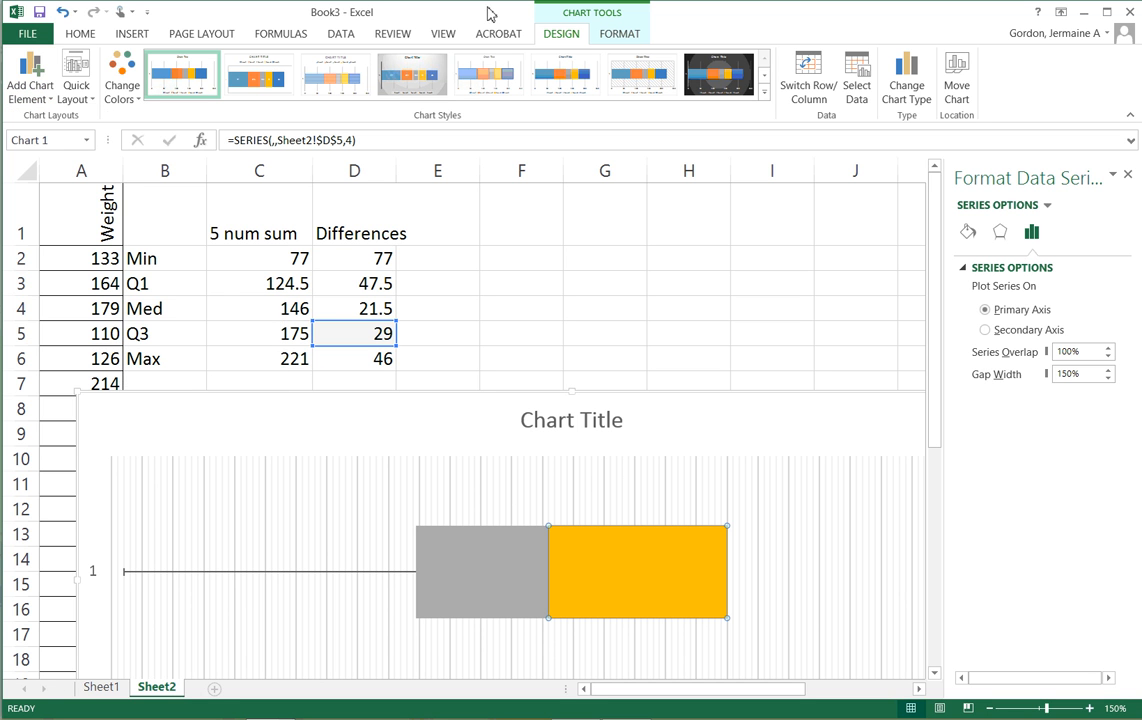
pyautogui.click(654, 560)
pyautogui.click(33, 86)
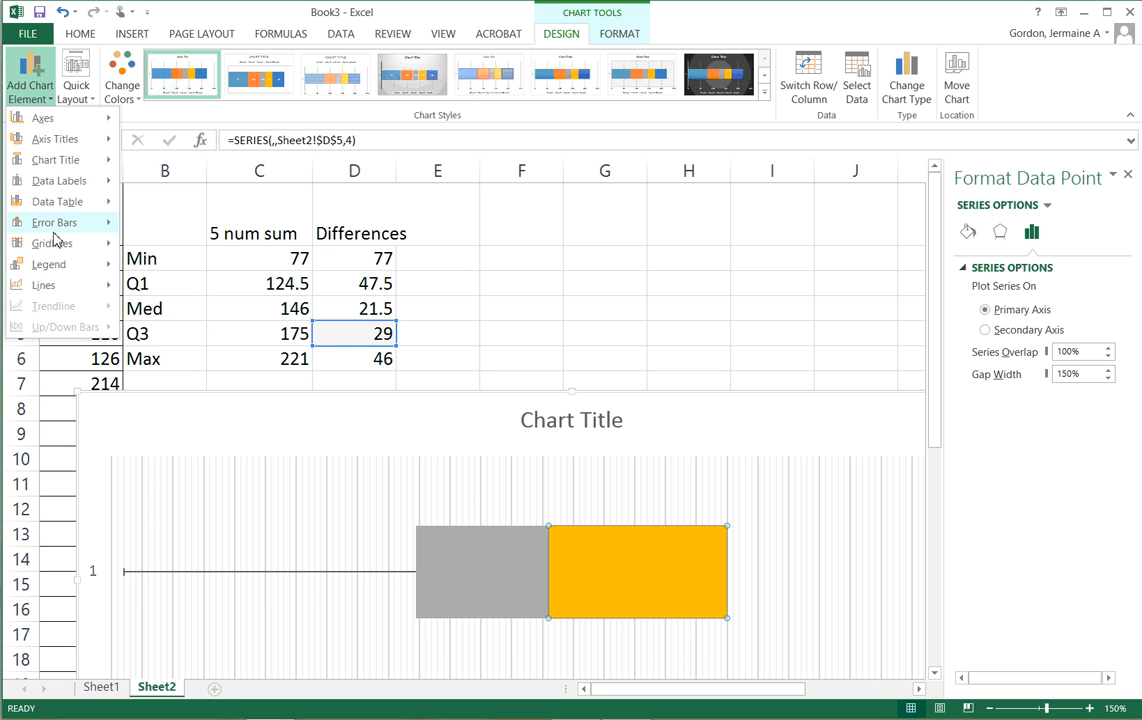
pyautogui.moveTo(57, 226)
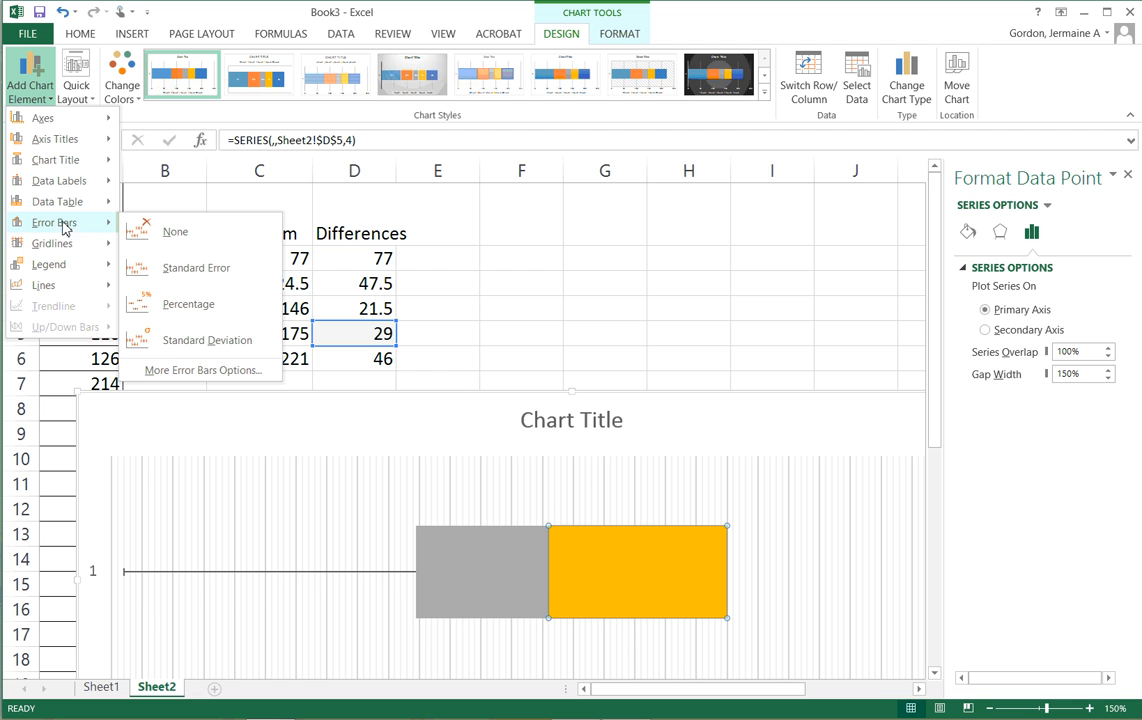
pyautogui.click(205, 371)
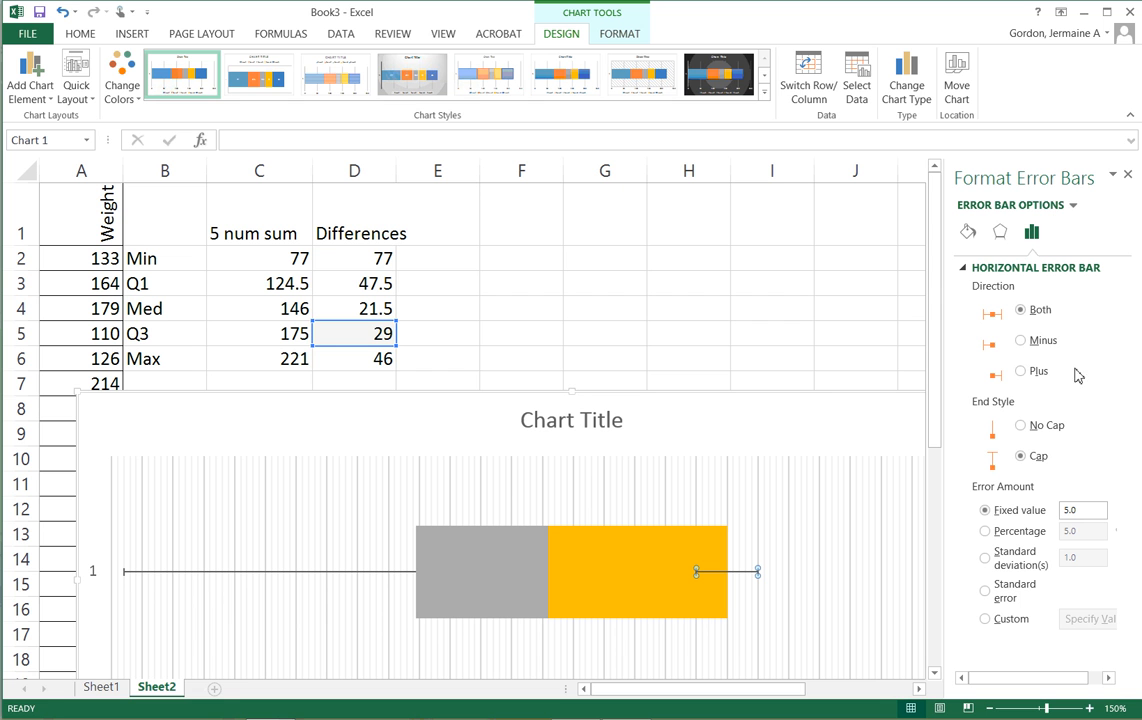
# Step: Set the Series4 error bar to the Plus direction with a fixed value of 46
pyautogui.click(1021, 372)
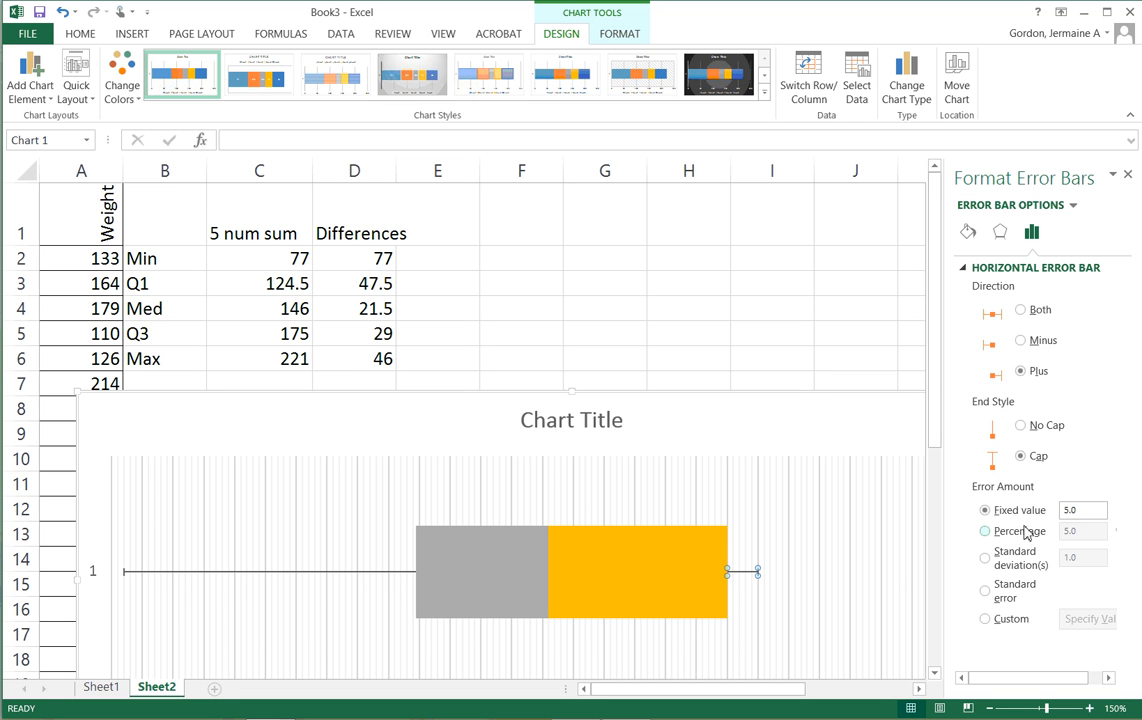
pyautogui.click(1085, 514)
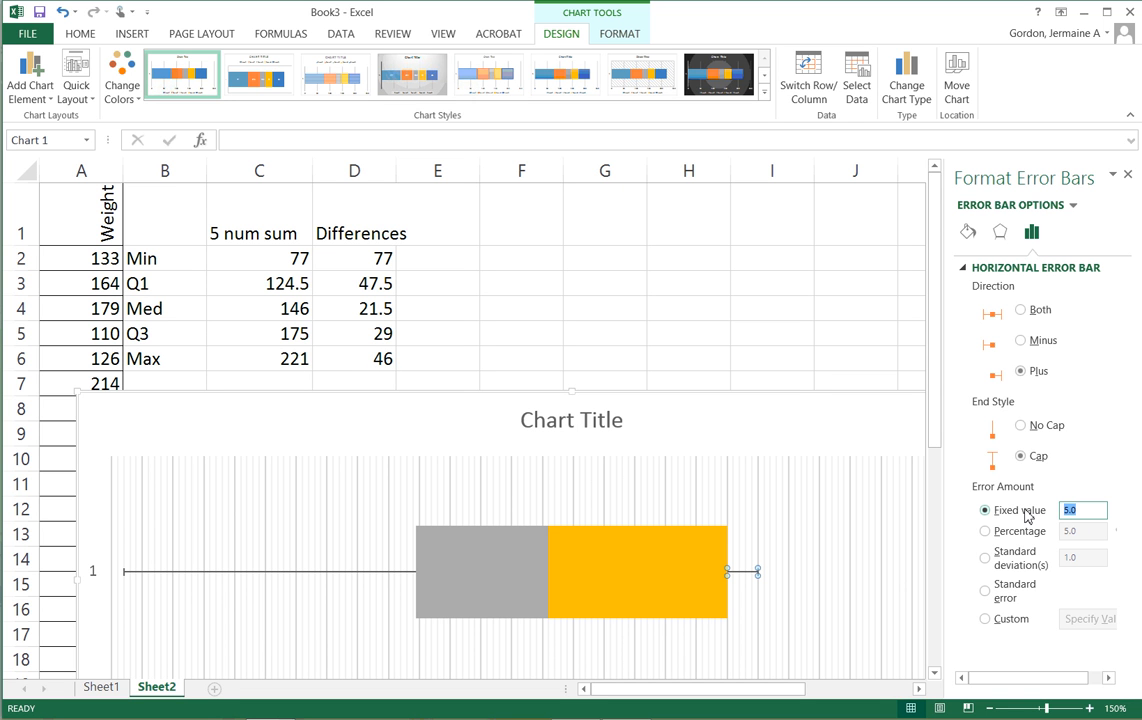
pyautogui.write('46')
pyautogui.press('Return')
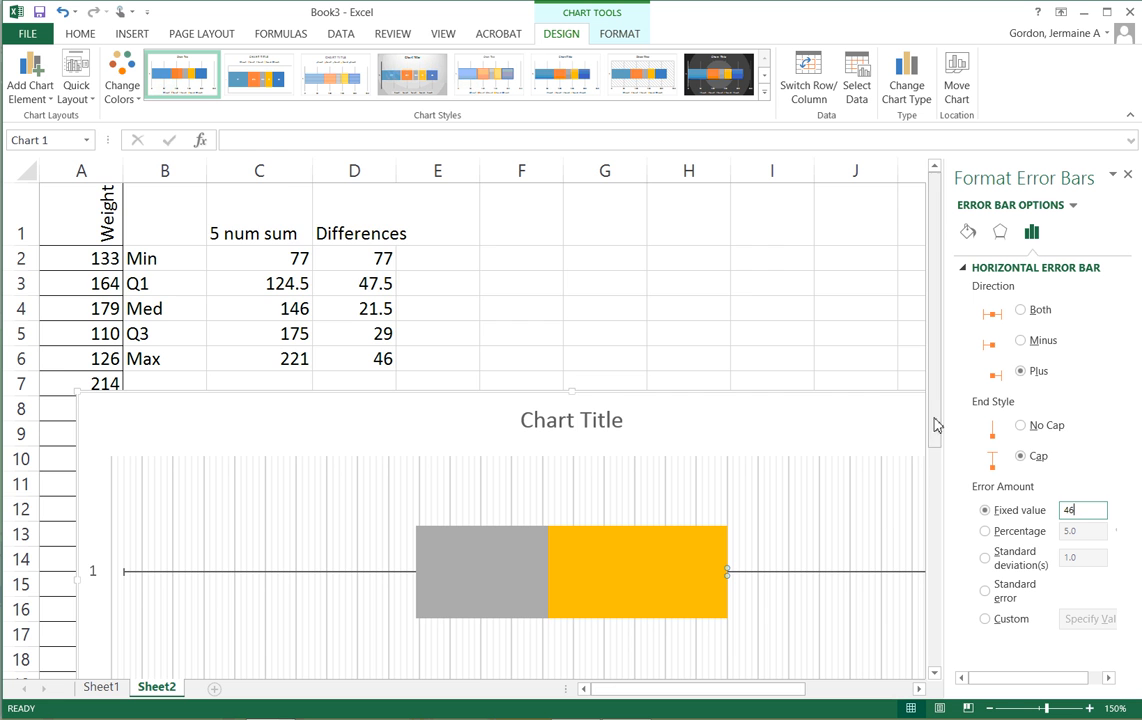
# Step: Narrow the chart from its right edge to end near column K's right edge, so both whiskers fit in view together
pyautogui.moveTo(935, 426); pyautogui.dragTo(925, 495)
pyautogui.moveTo(728, 693); pyautogui.dragTo(749, 676)
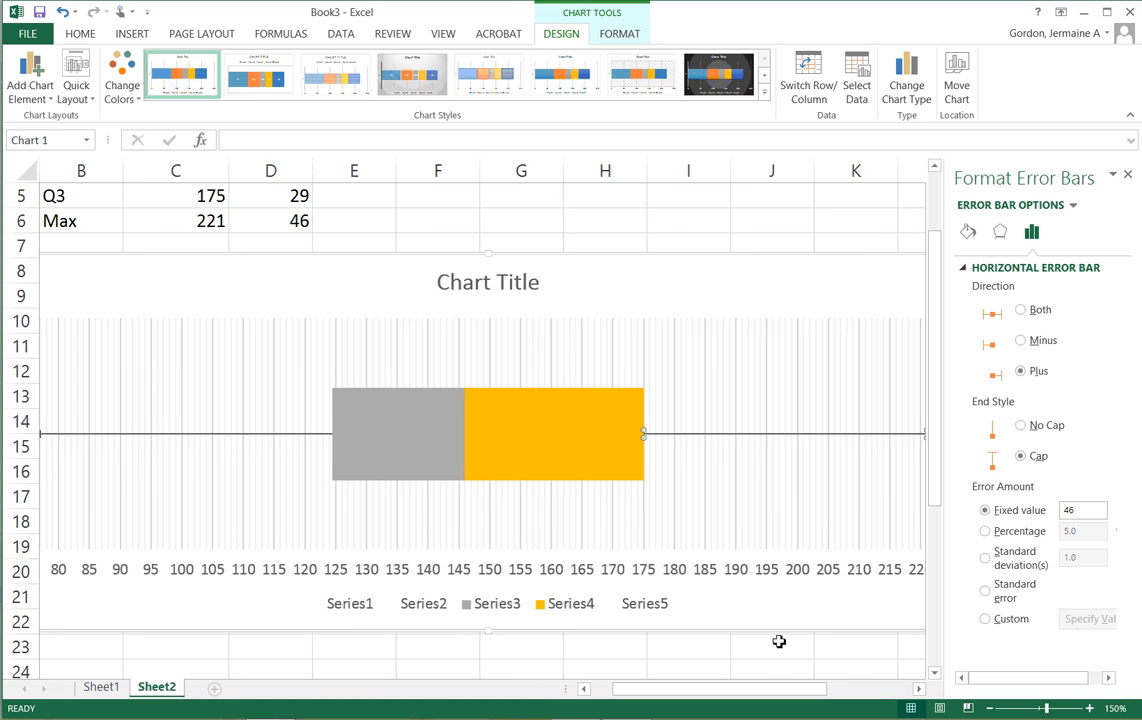
pyautogui.scroll(-1, 767, 540)
pyautogui.scroll(2, 767, 540)
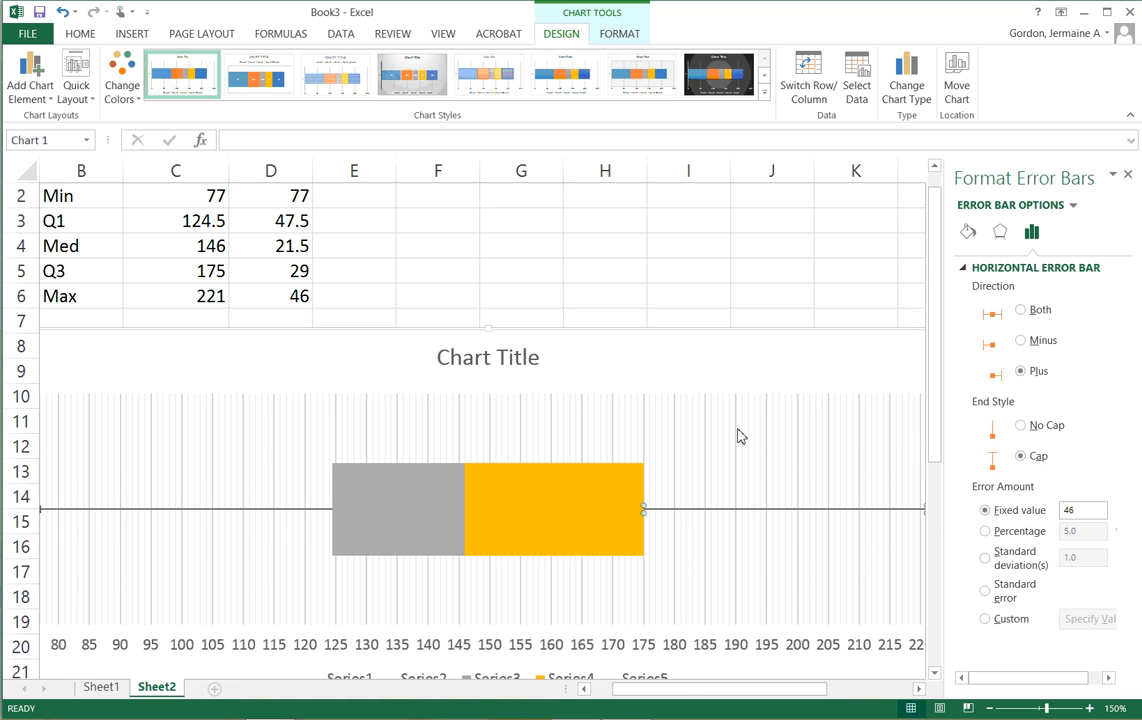
pyautogui.moveTo(679, 684); pyautogui.dragTo(724, 690)
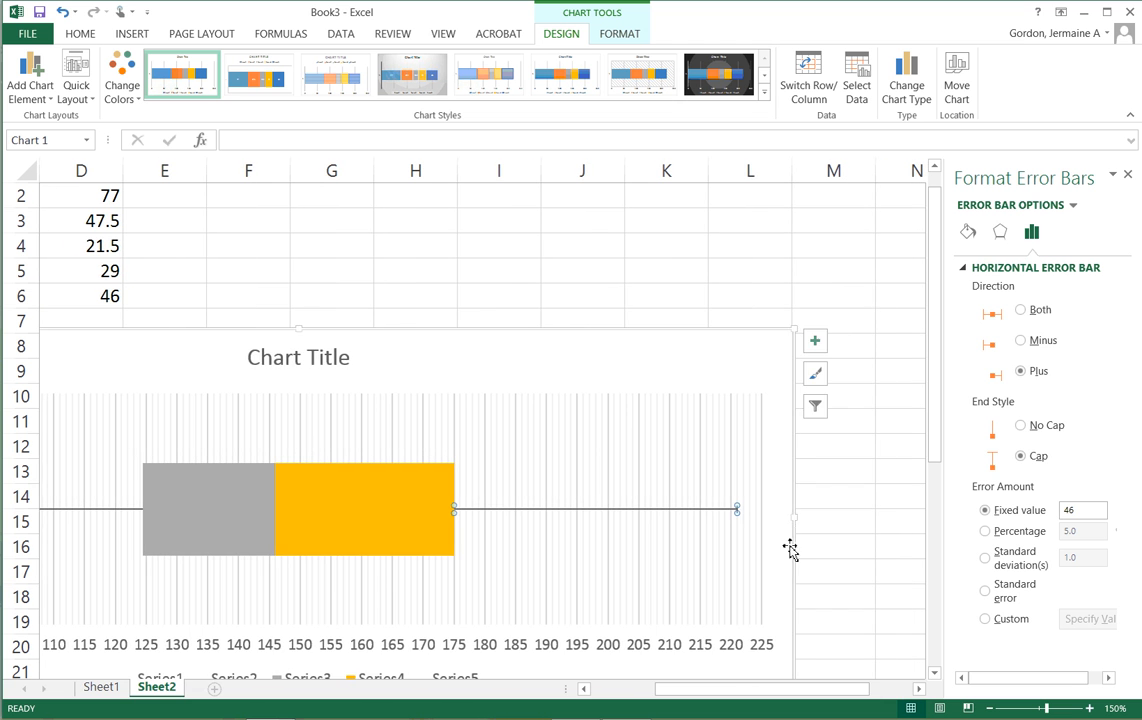
pyautogui.moveTo(795, 518); pyautogui.dragTo(734, 518)
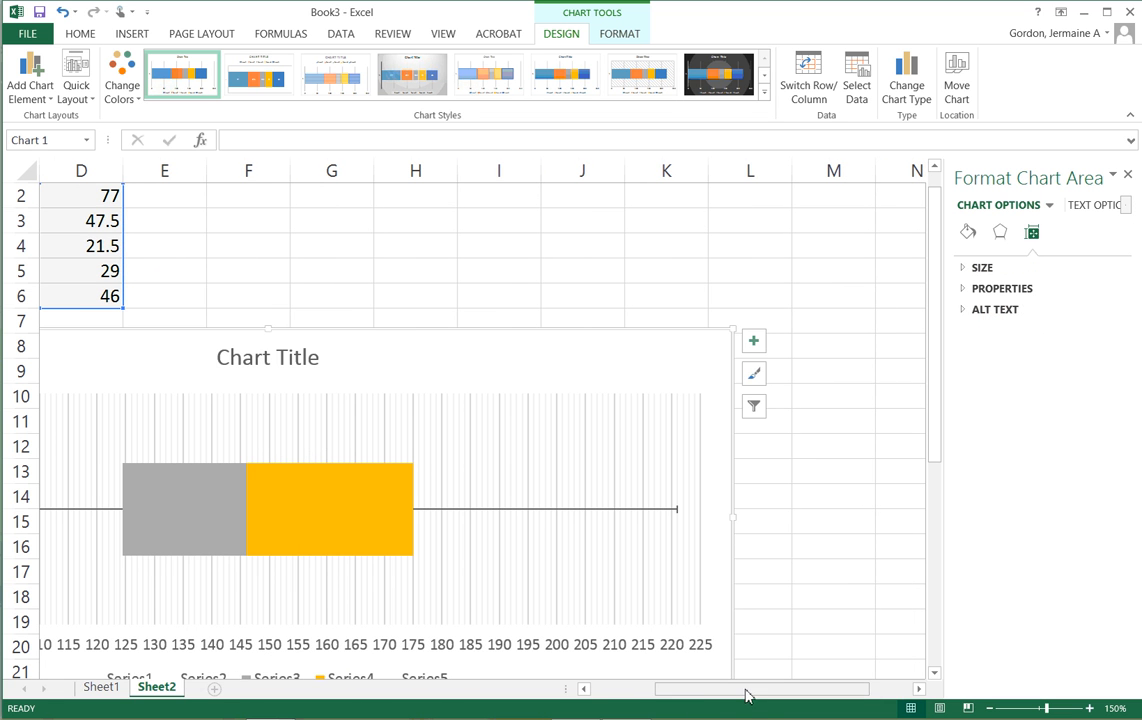
pyautogui.moveTo(747, 690); pyautogui.dragTo(703, 696)
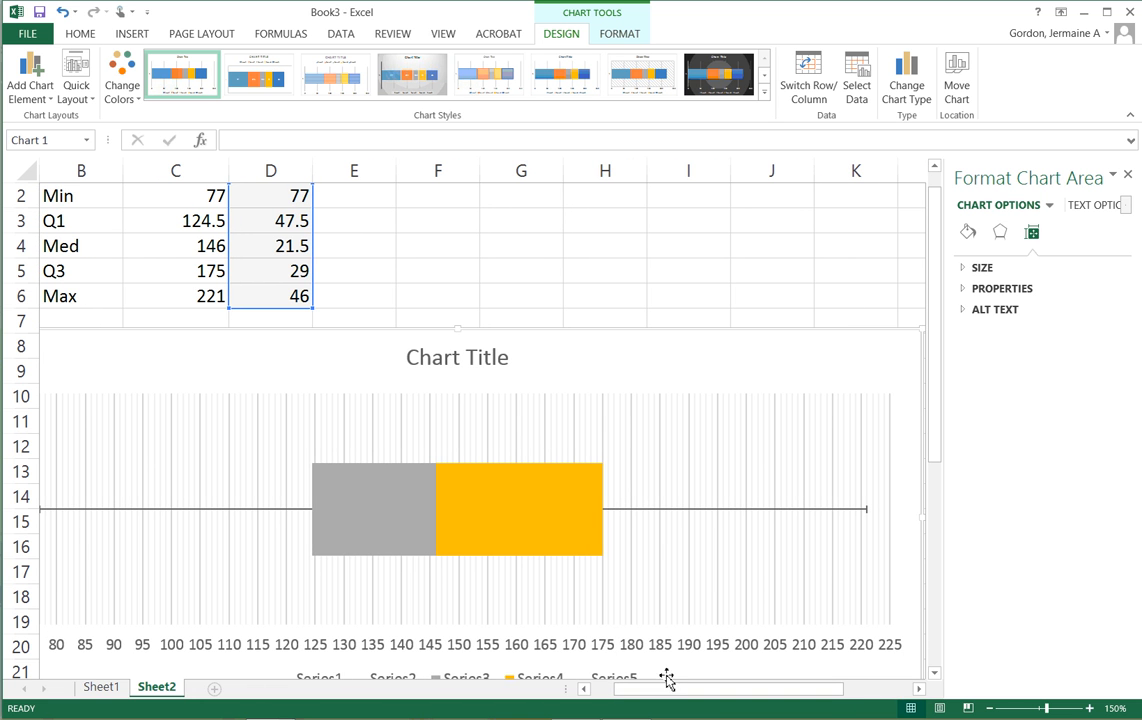
pyautogui.click(583, 689)
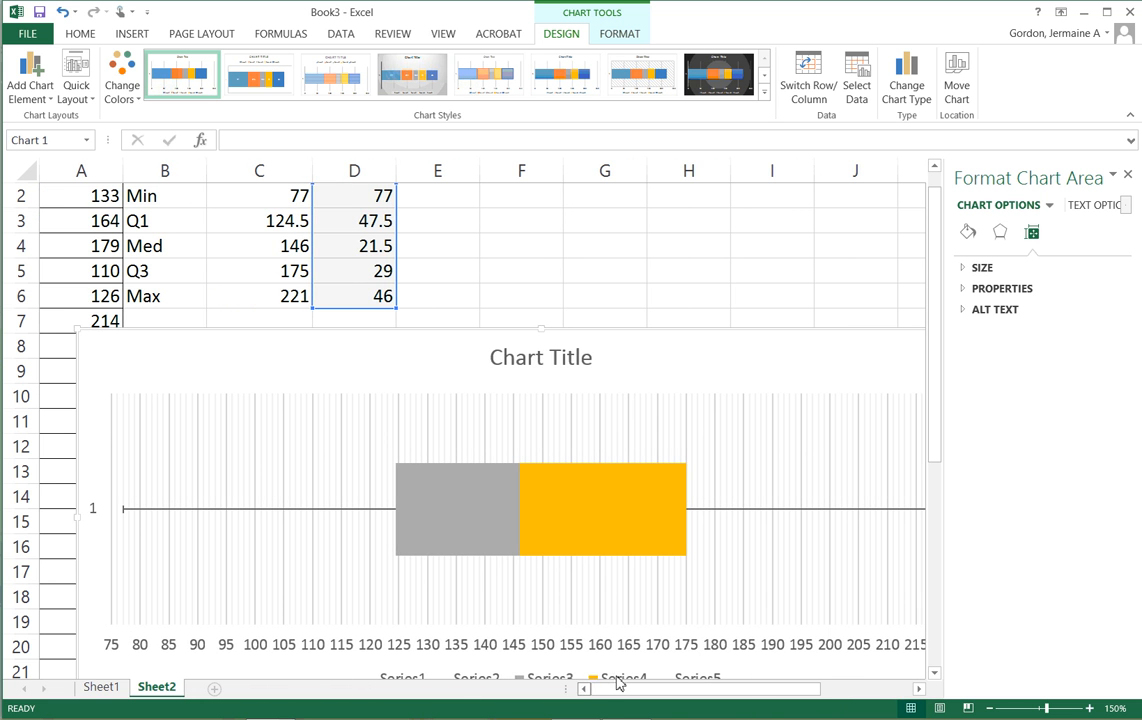
pyautogui.click(918, 689)
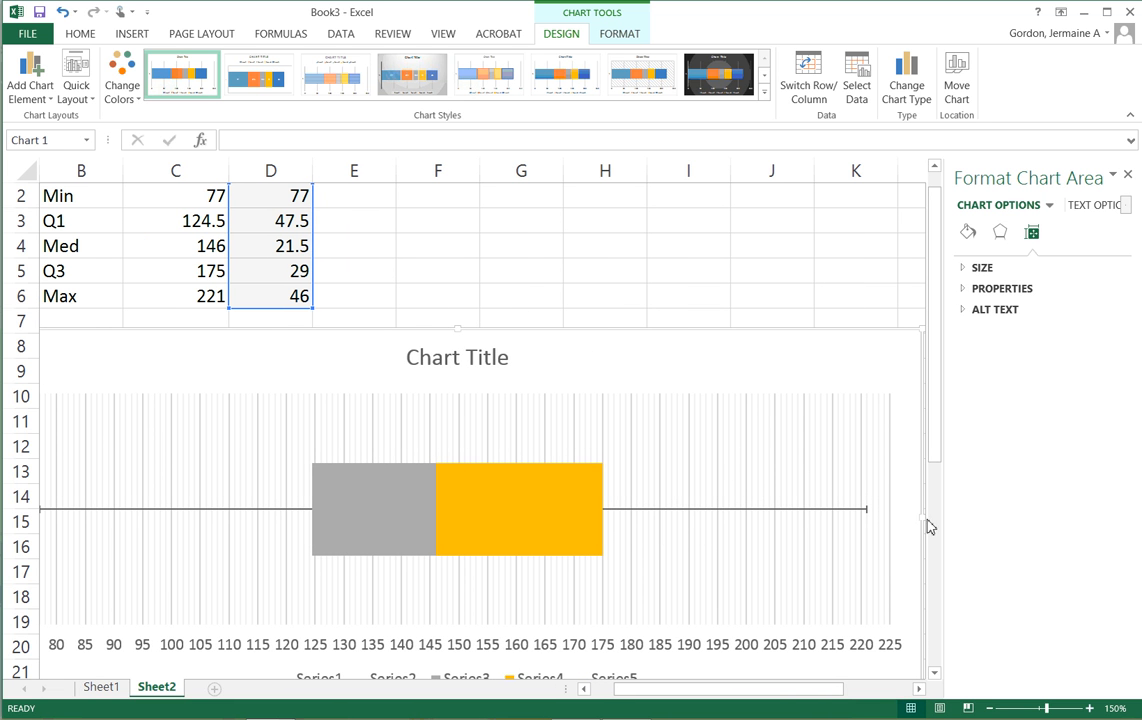
pyautogui.moveTo(921, 516); pyautogui.dragTo(899, 518)
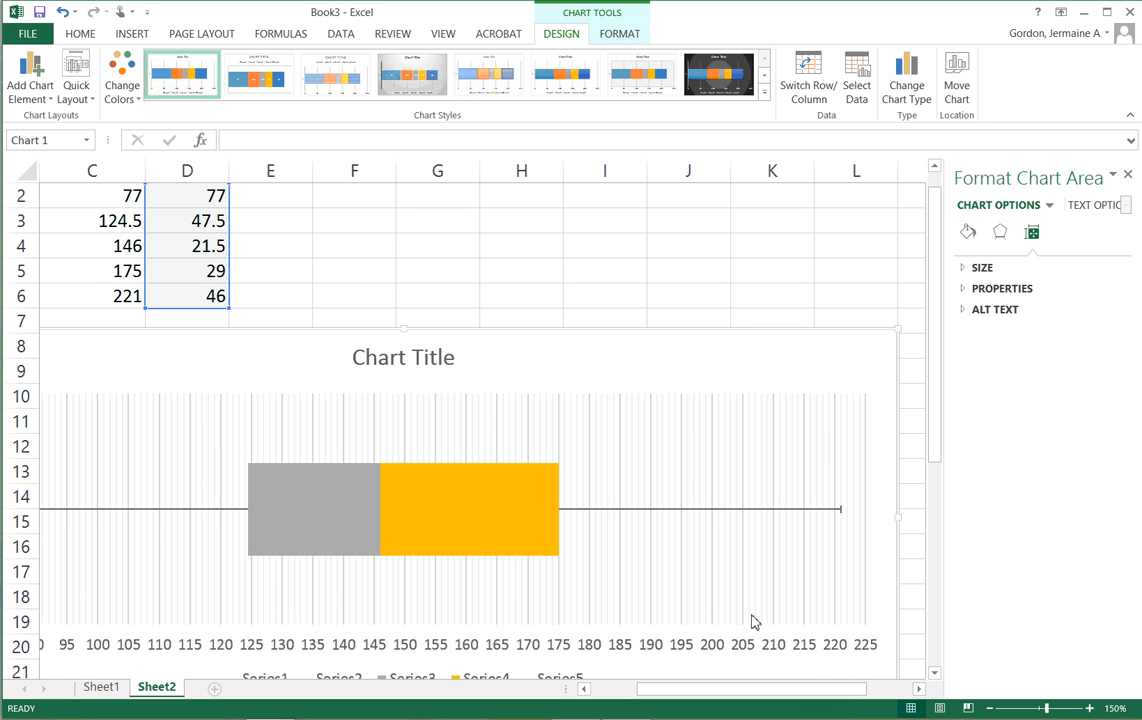
pyautogui.moveTo(652, 693); pyautogui.dragTo(676, 688)
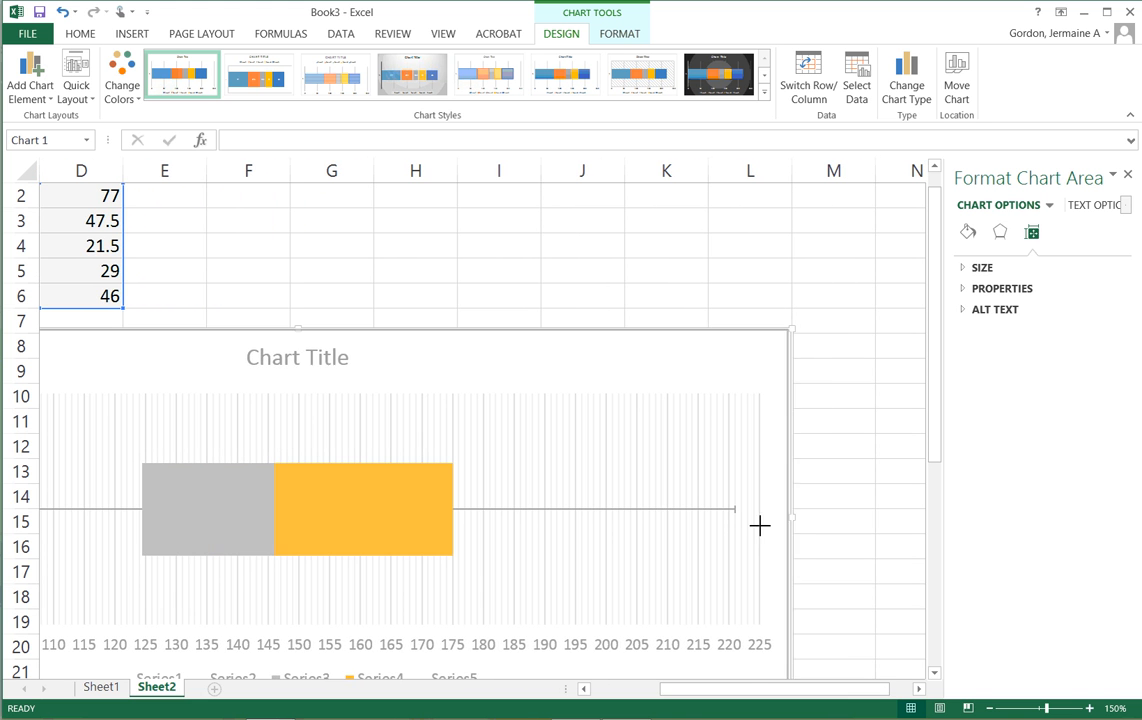
pyautogui.moveTo(759, 525); pyautogui.dragTo(697, 525)
pyautogui.moveTo(706, 689); pyautogui.dragTo(648, 688)
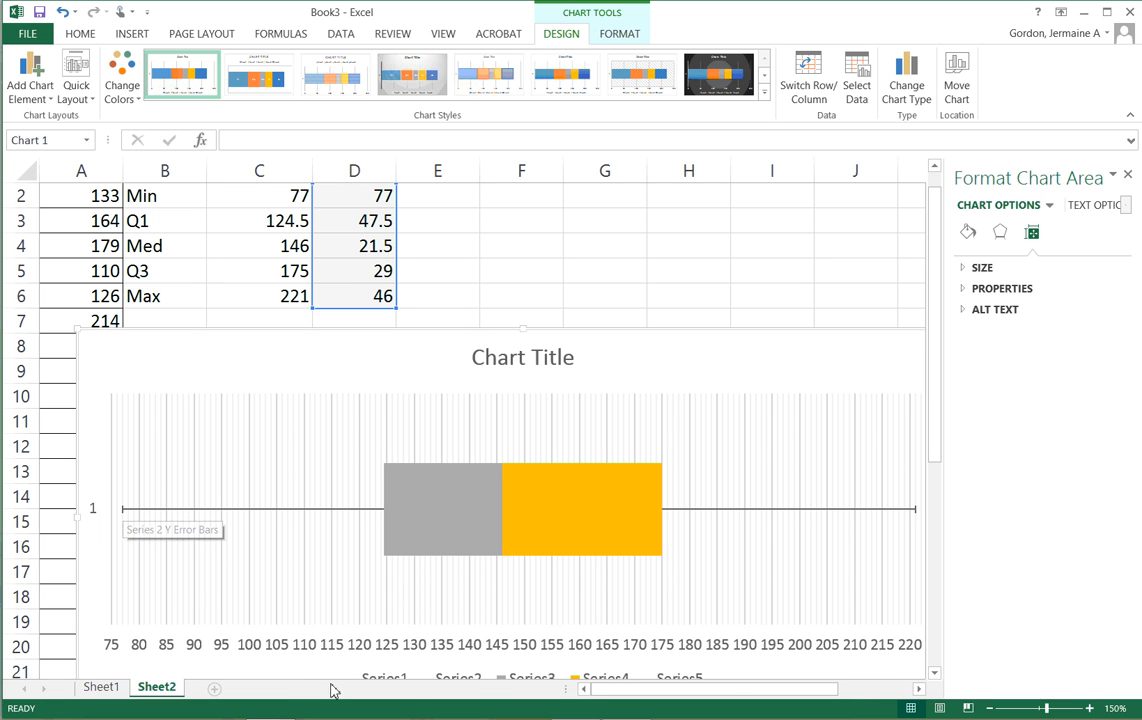
pyautogui.moveTo(391, 506)
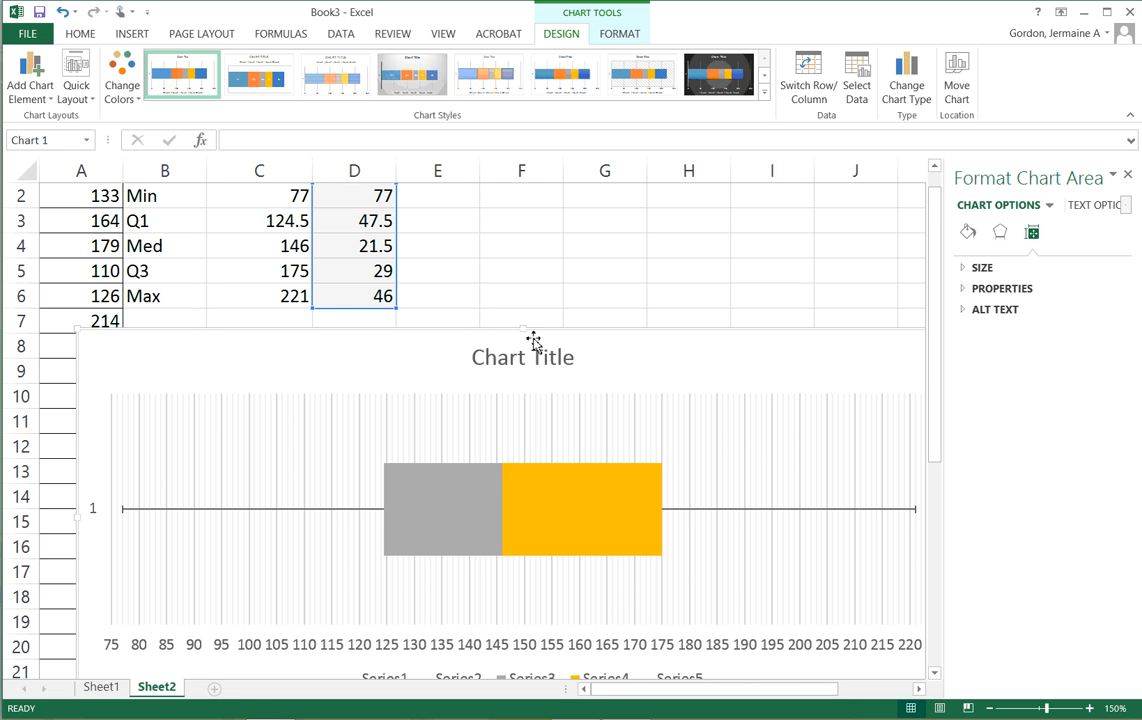
# Step: Copy the whole box plot chart, switch to Word and create a blank document
pyautogui.rightClick(619, 346)
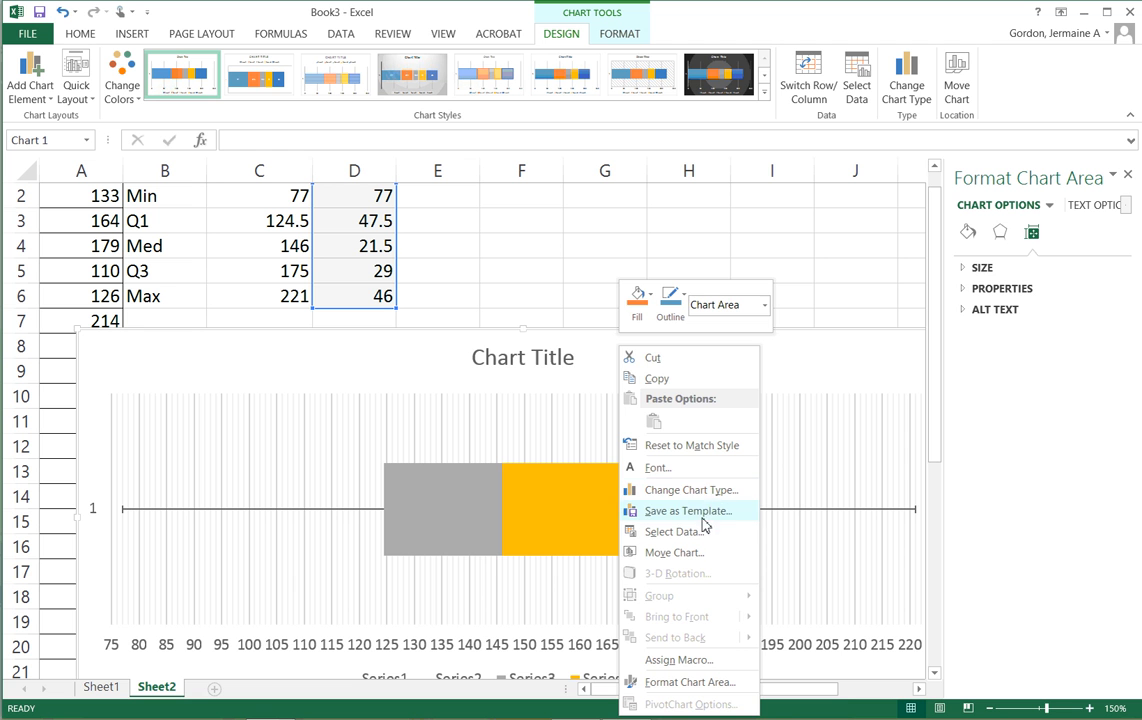
pyautogui.click(682, 382)
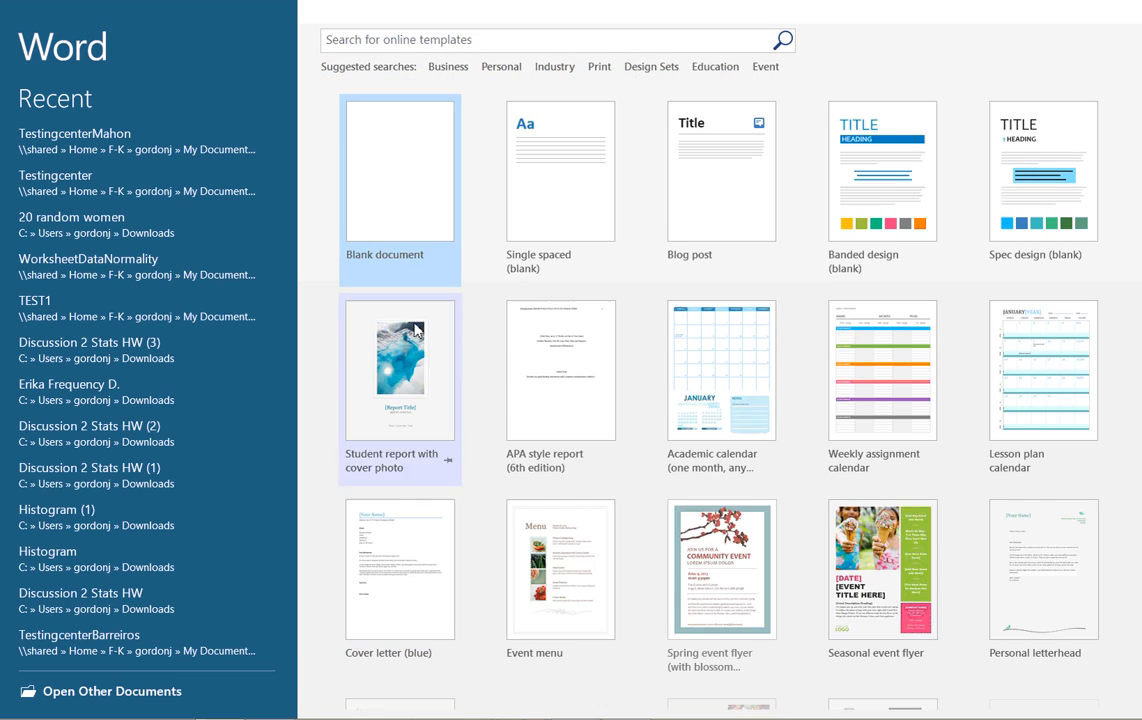
pyautogui.click(417, 193)
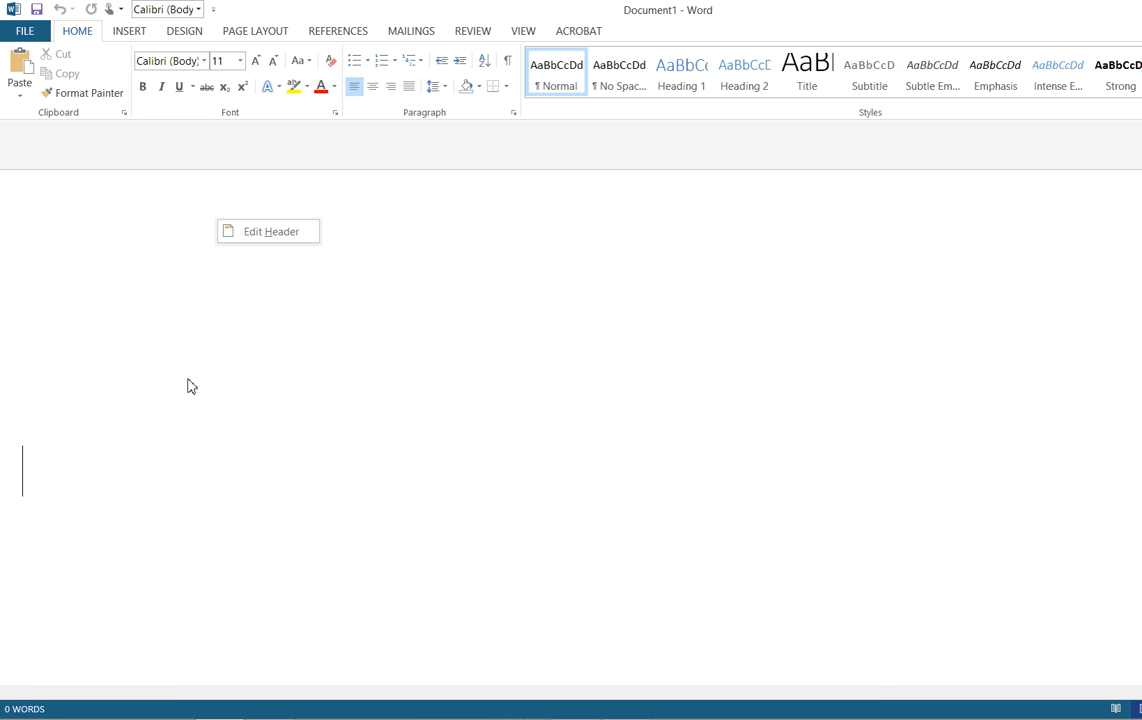
# Step: Paste the chart into the blank document using the destination theme with the workbook embedded, and look over the pasted box plot
pyautogui.rightClick(184, 517)
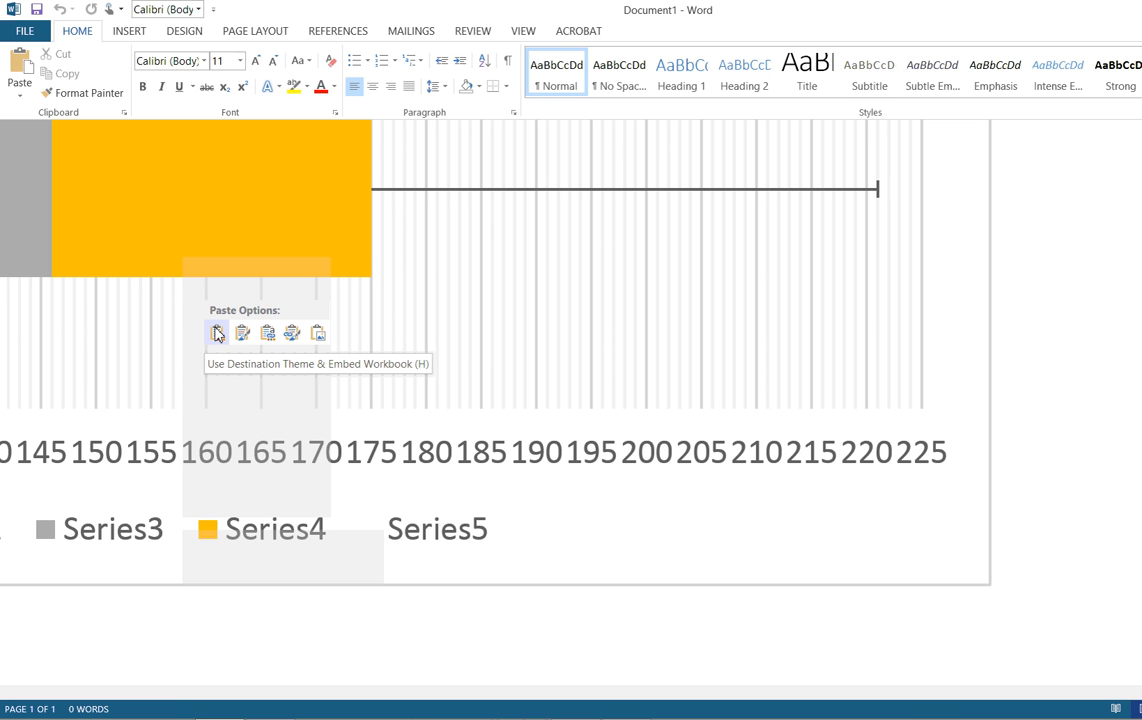
pyautogui.click(217, 334)
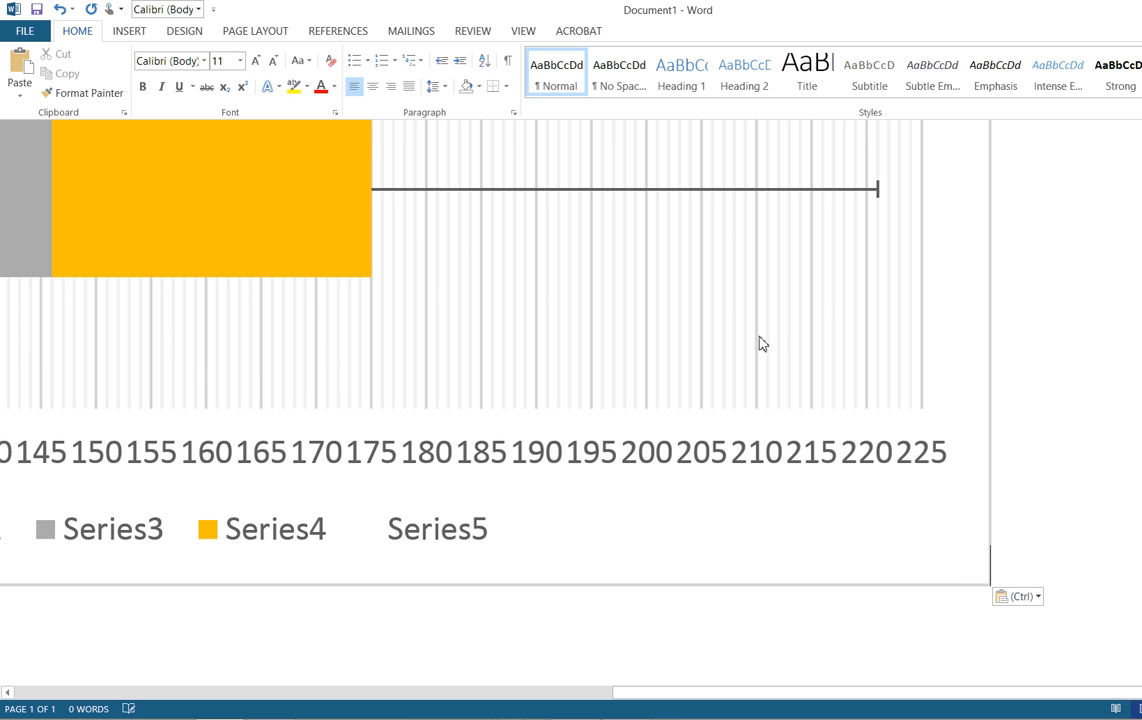
pyautogui.scroll(5, 831, 546)
pyautogui.scroll(-3, 815, 525)
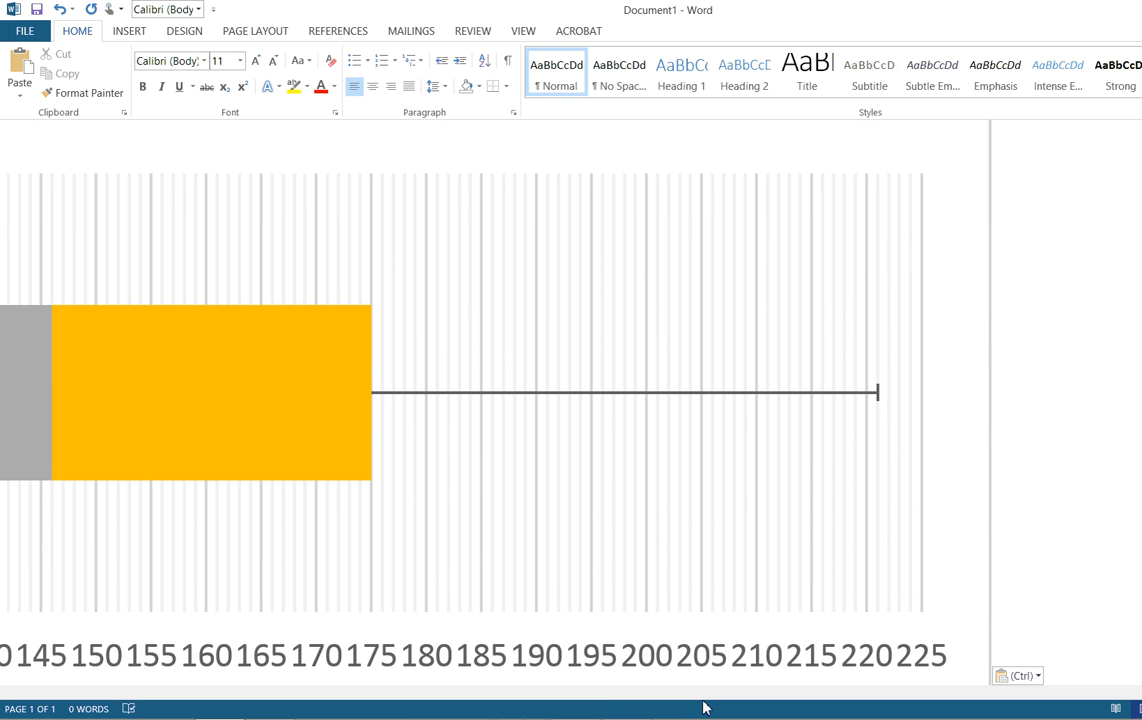
pyautogui.moveTo(683, 693); pyautogui.dragTo(561, 615)
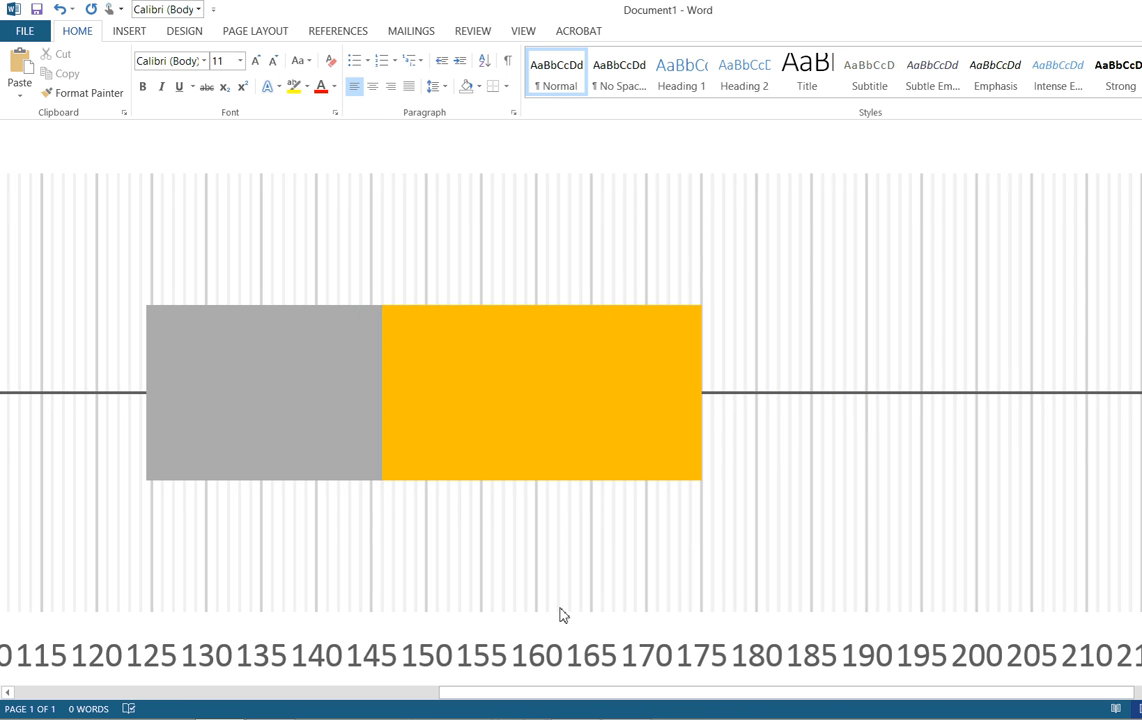